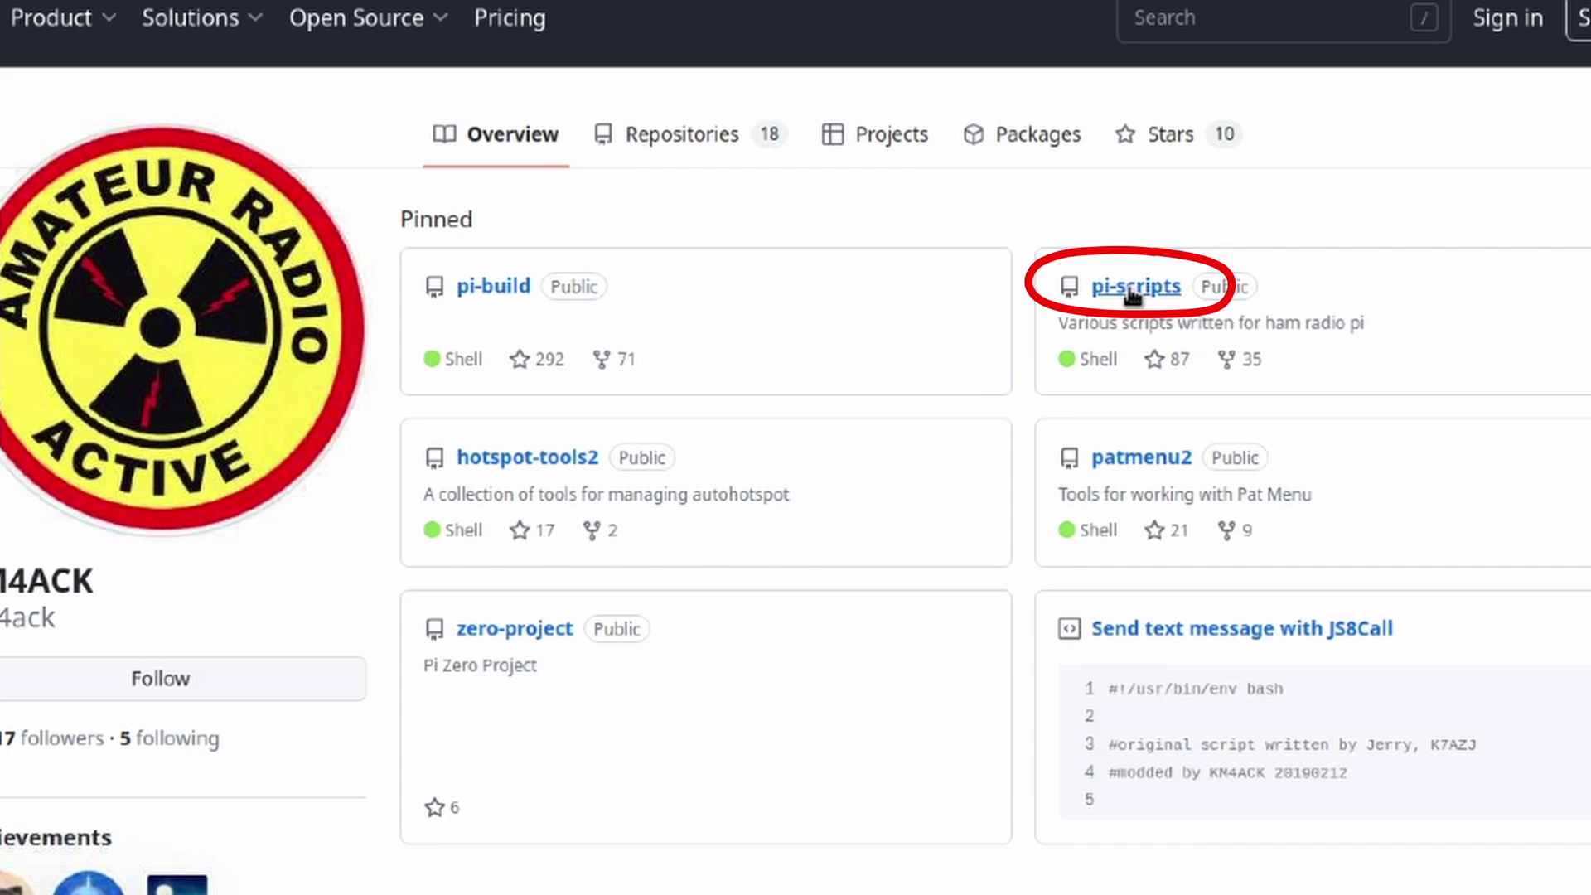
# Step: Open the raw pota-spots script from the pi-scripts repository and copy its raw URL
pyautogui.click(1132, 292)
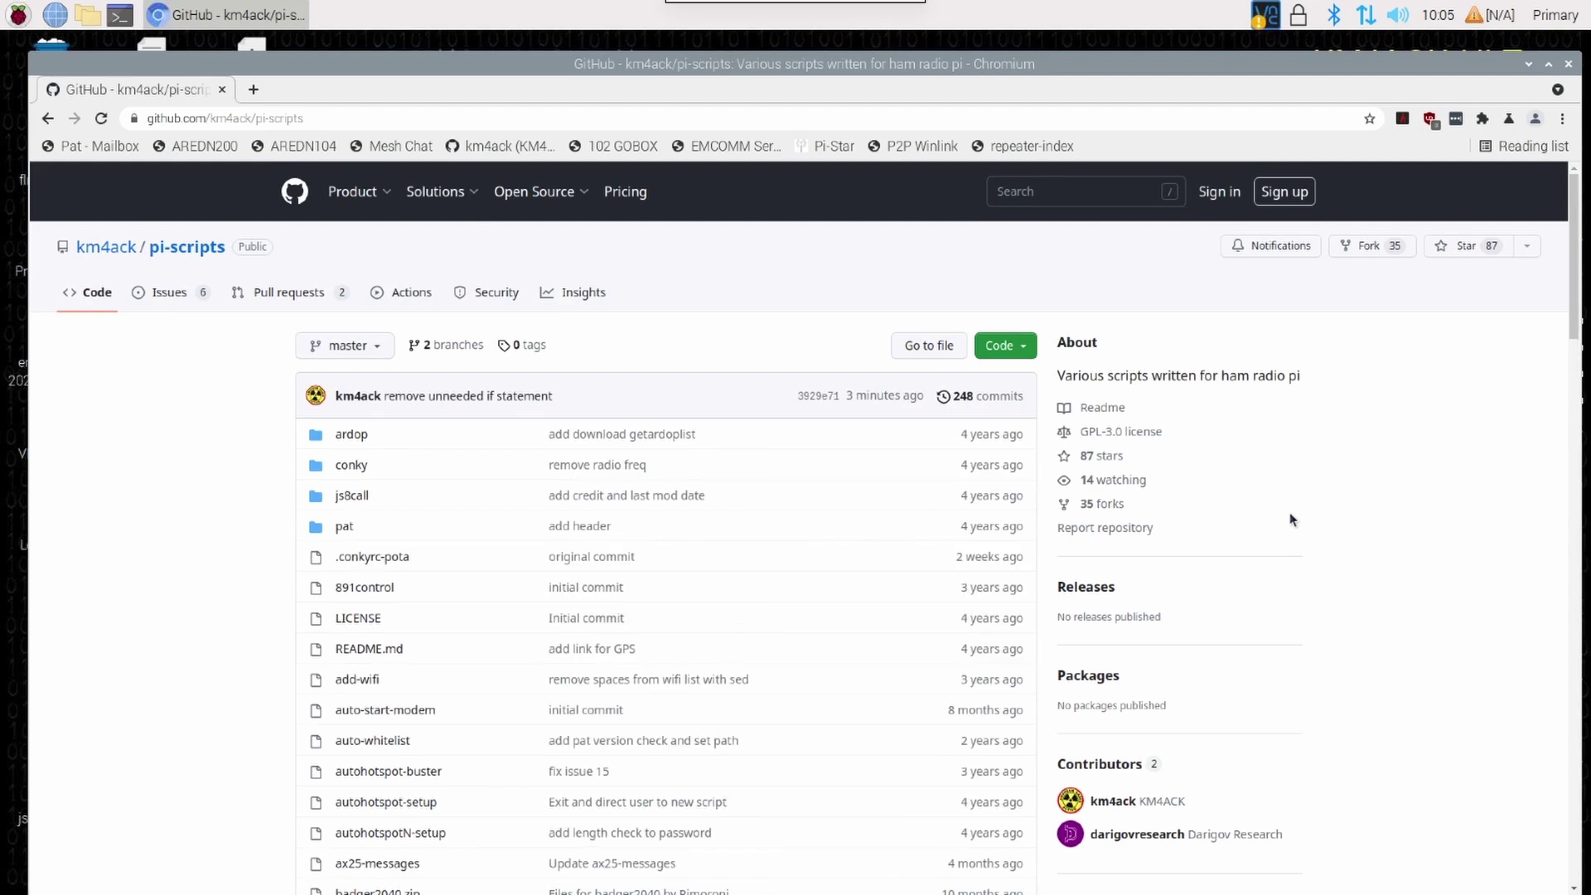
pyautogui.scroll(-4, 1290, 512)
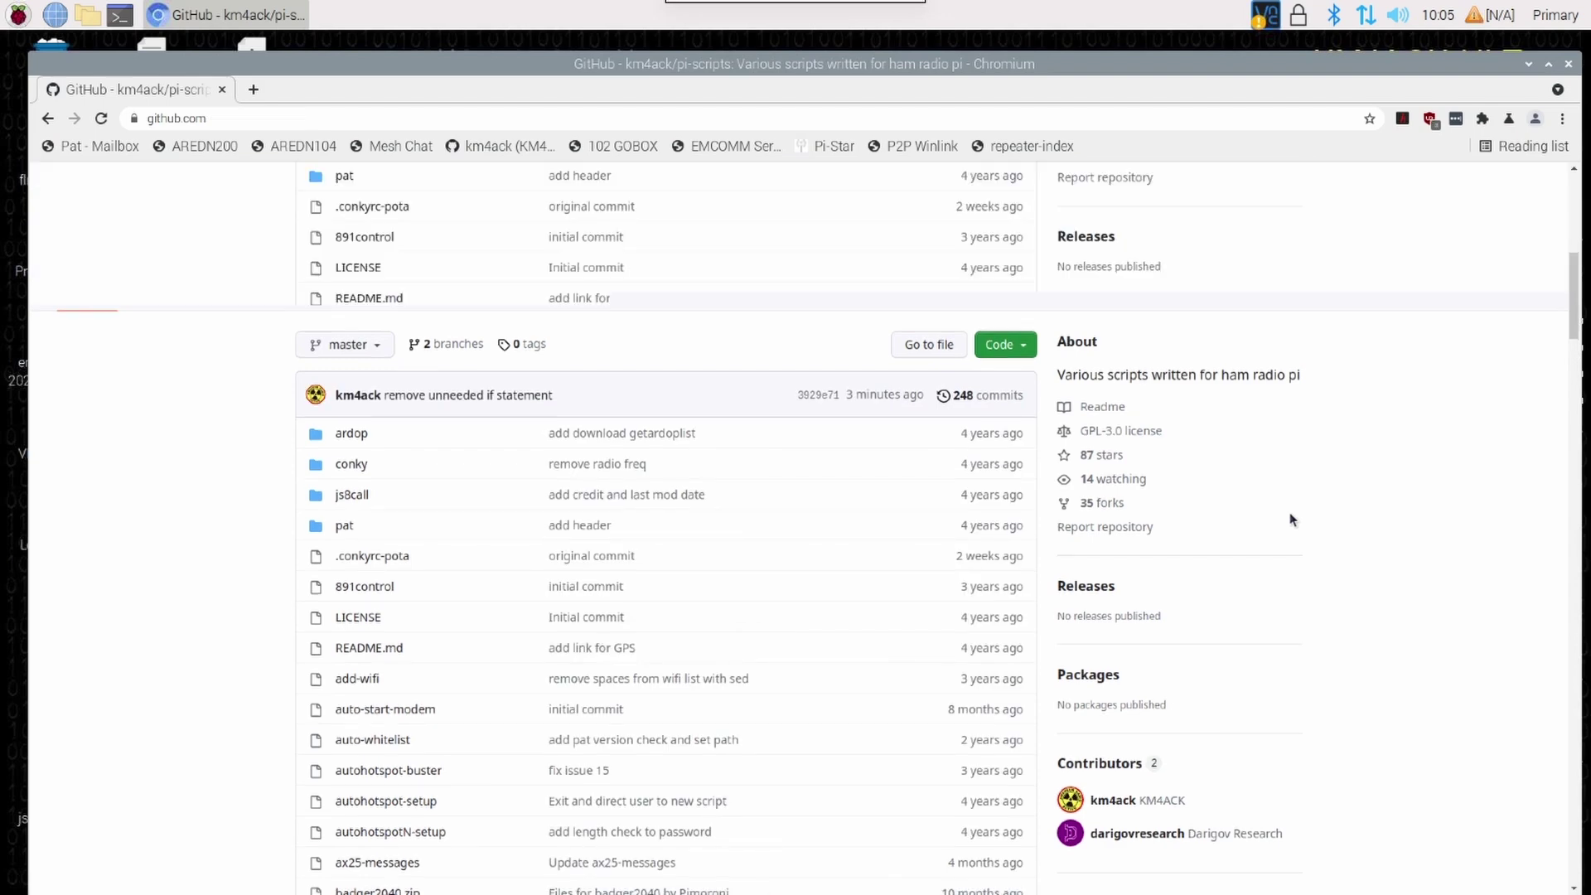
pyautogui.scroll(-5, 1290, 520)
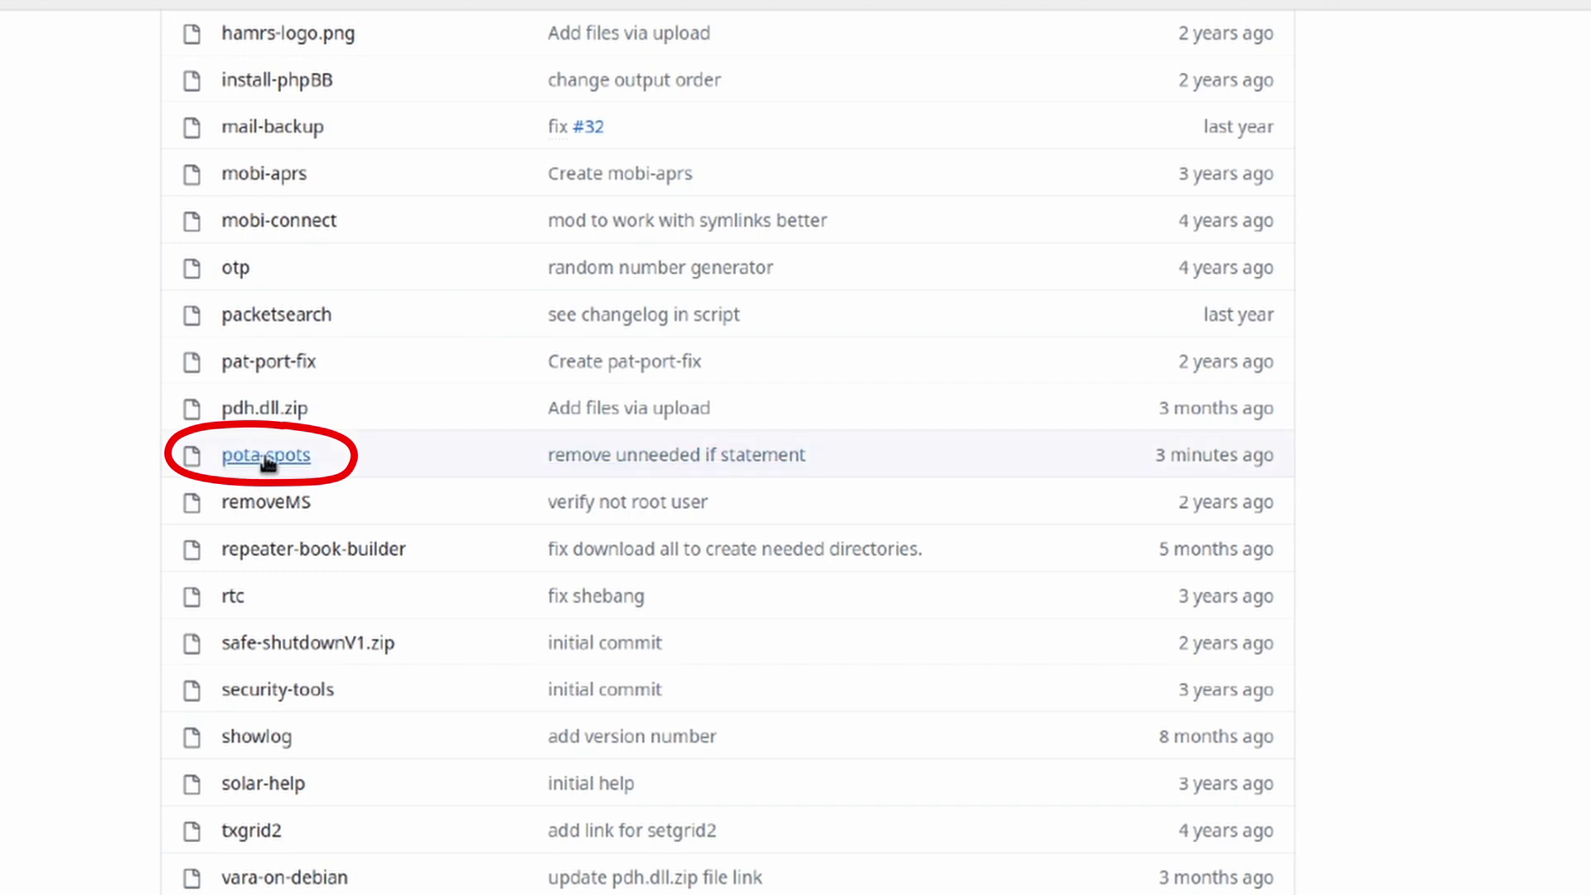
pyautogui.click(270, 461)
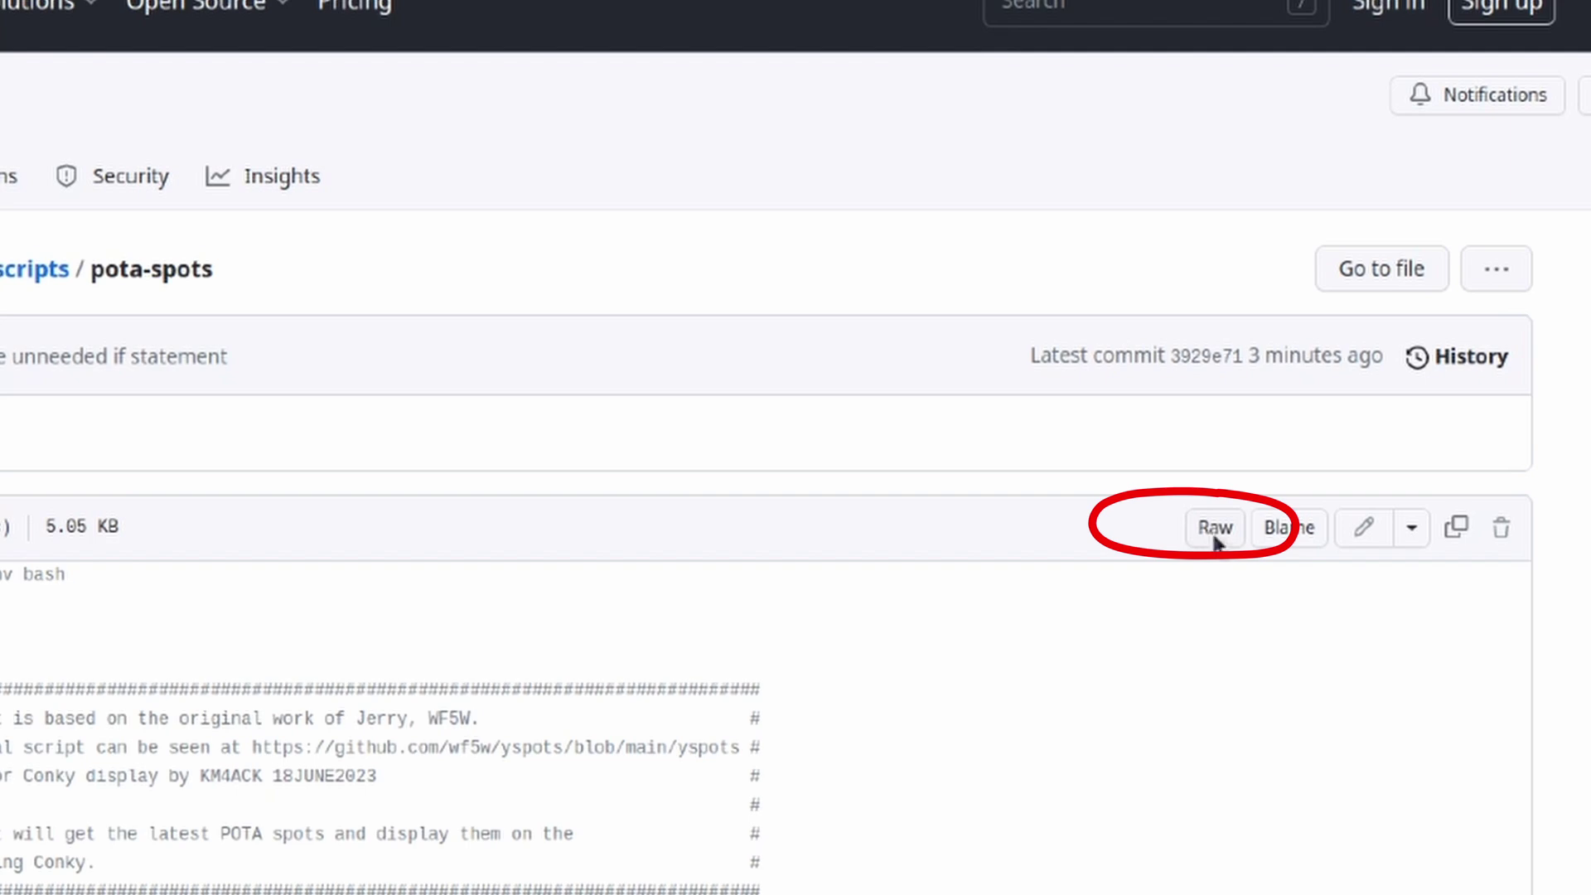
pyautogui.click(1215, 530)
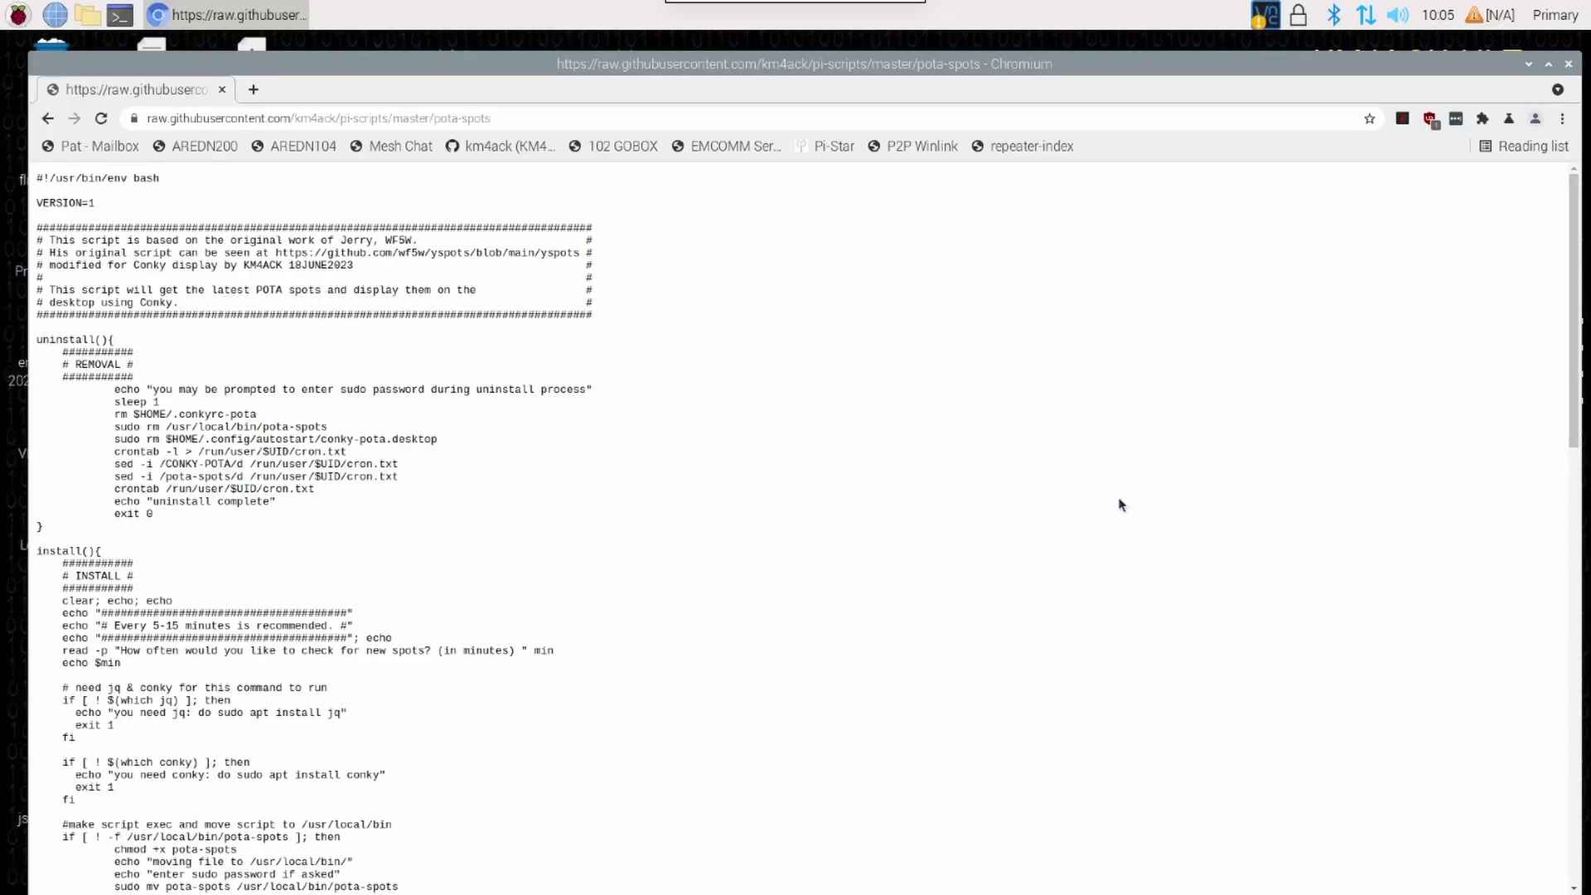
pyautogui.click(531, 117)
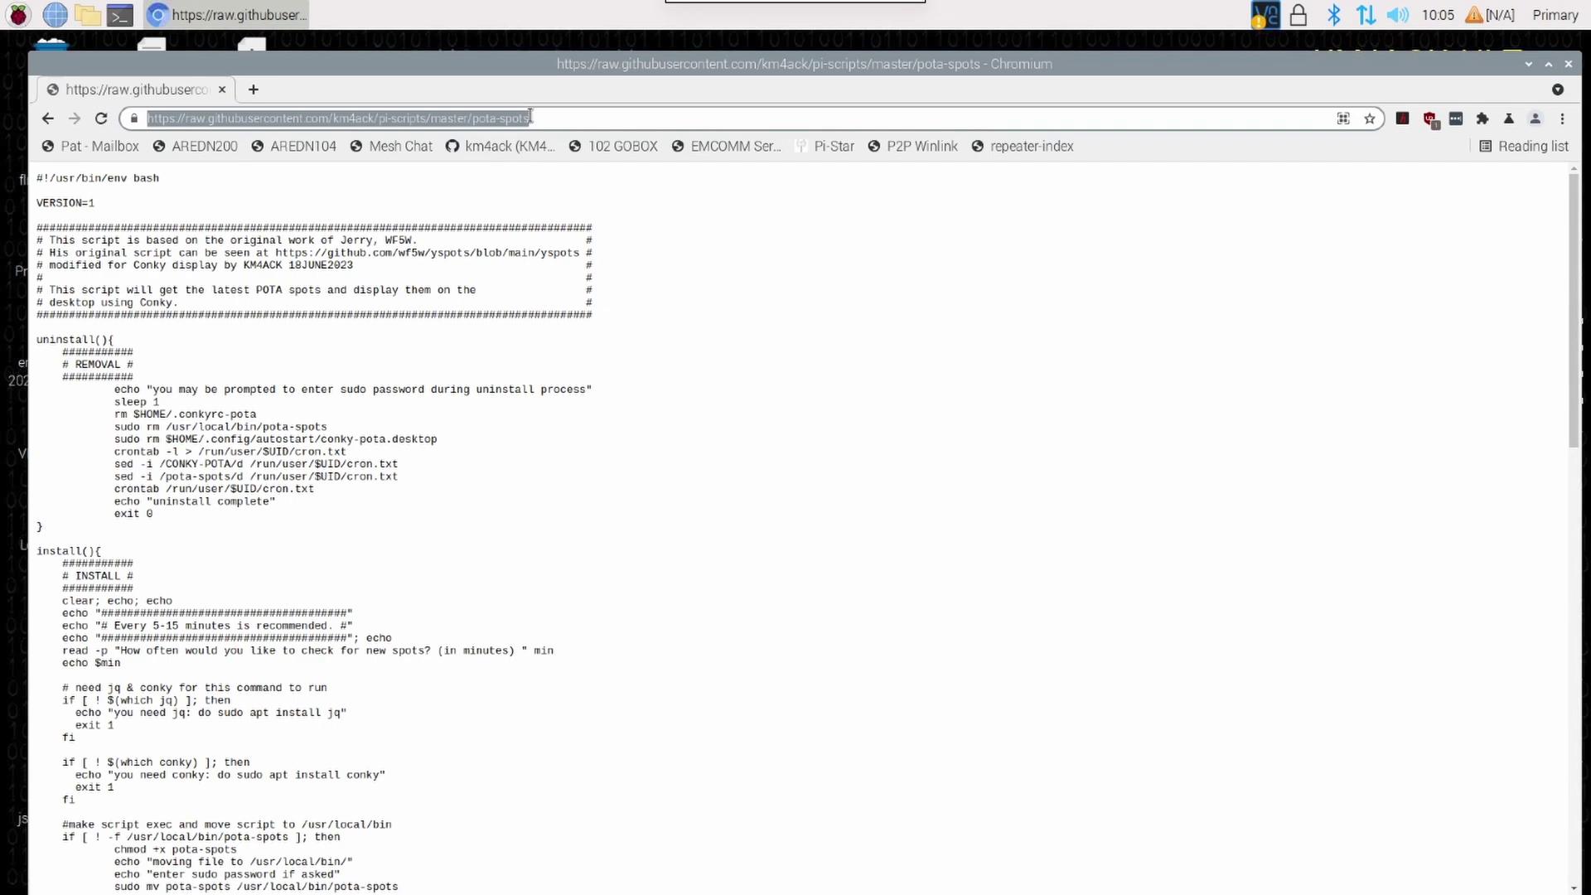
pyautogui.click(184, 16)
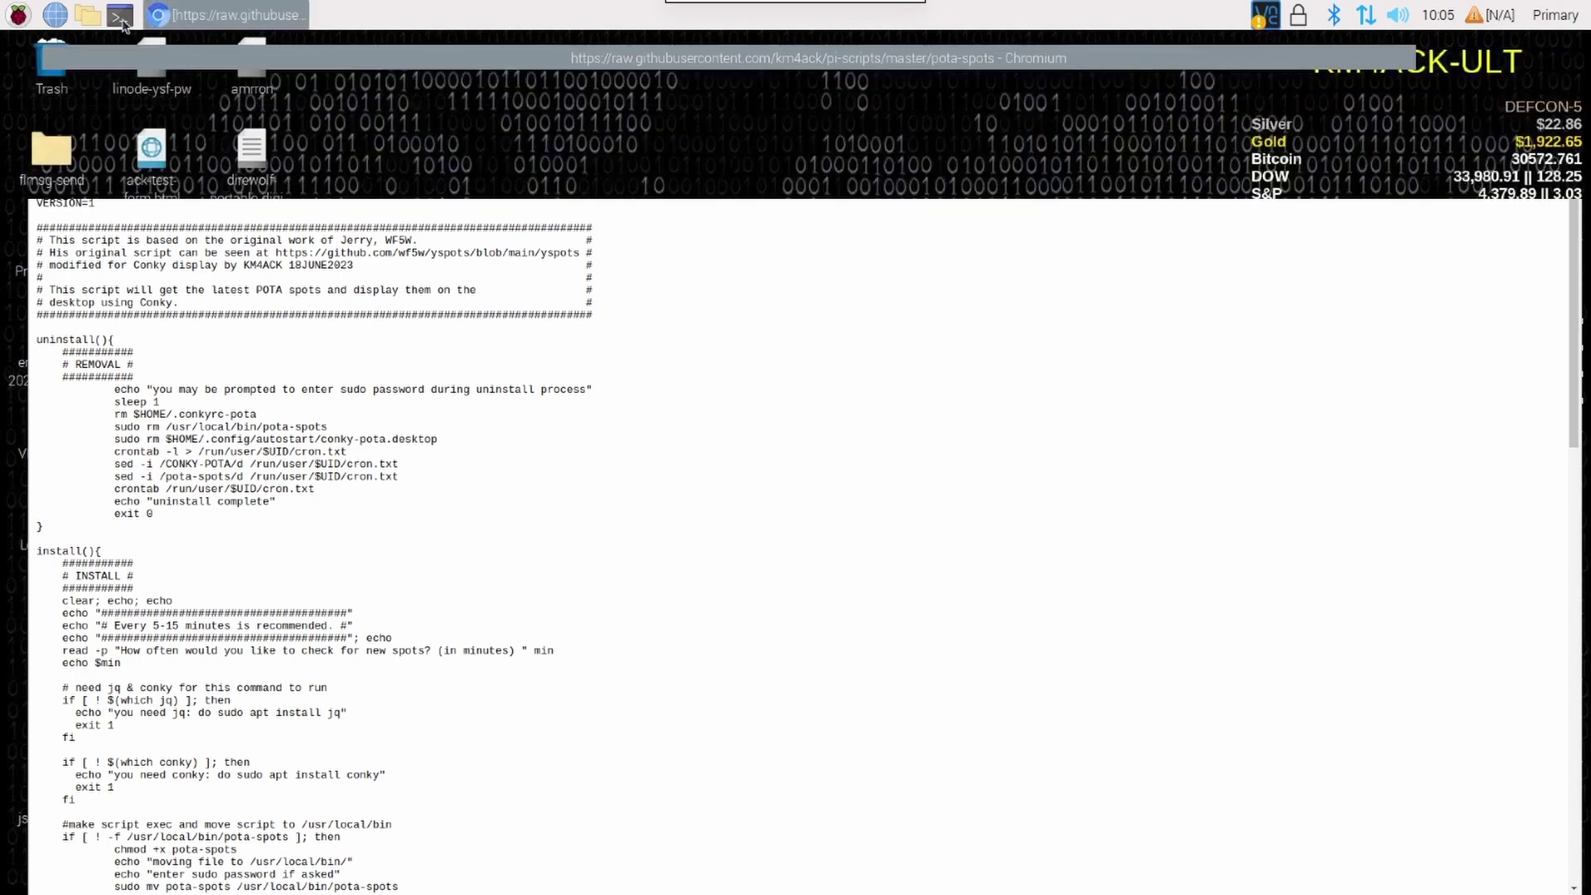
# Step: Download the pota-spots script into Downloads with wget and the copied raw URL
pyautogui.click(121, 17)
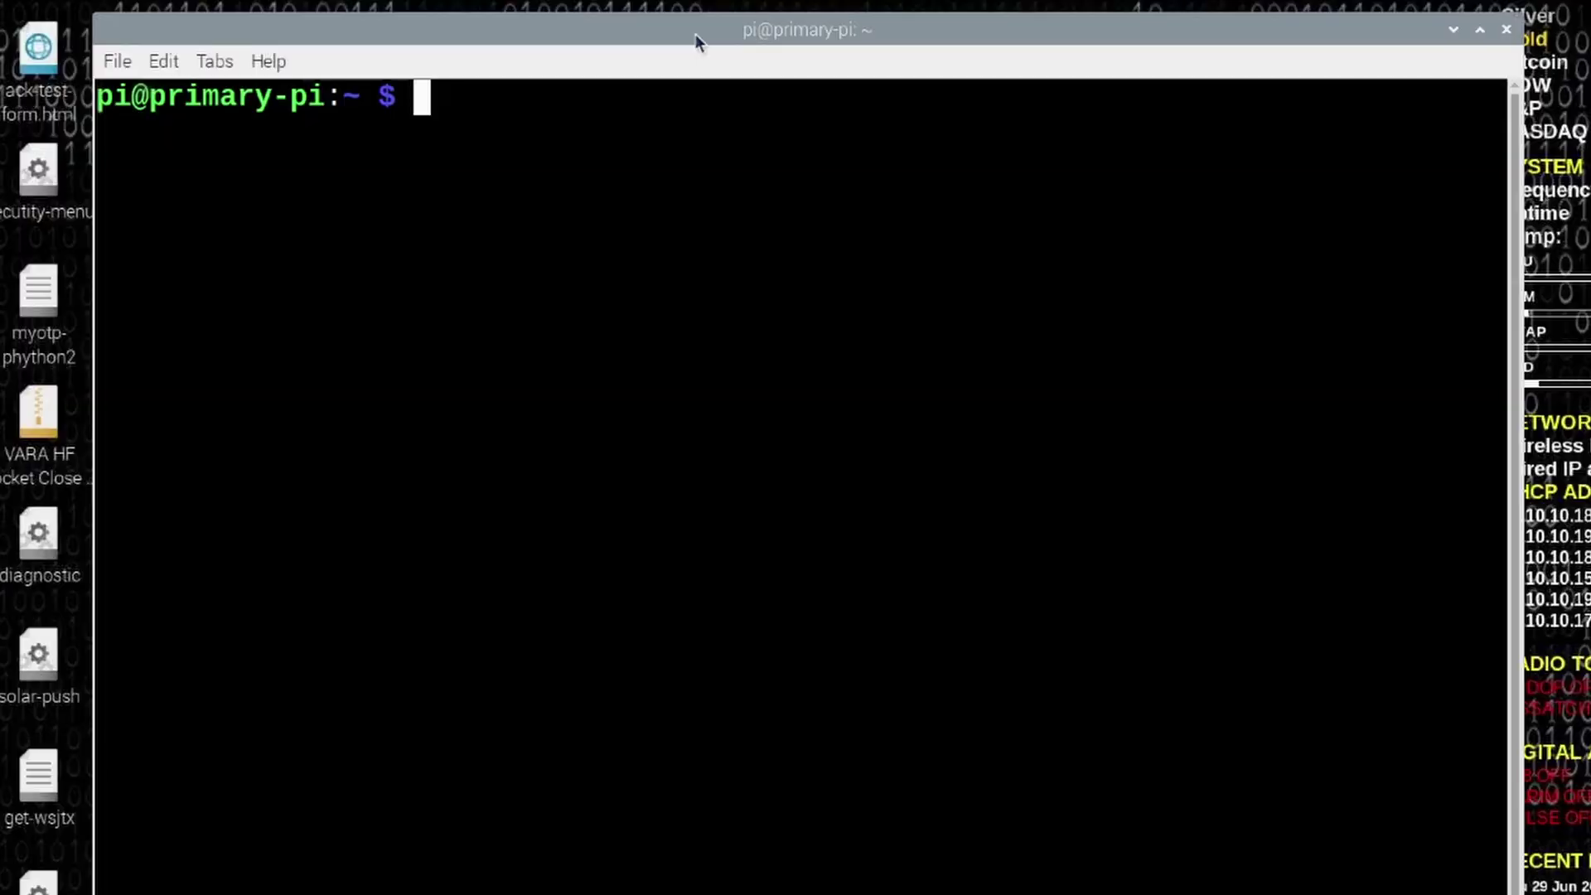
pyautogui.write('cd D')
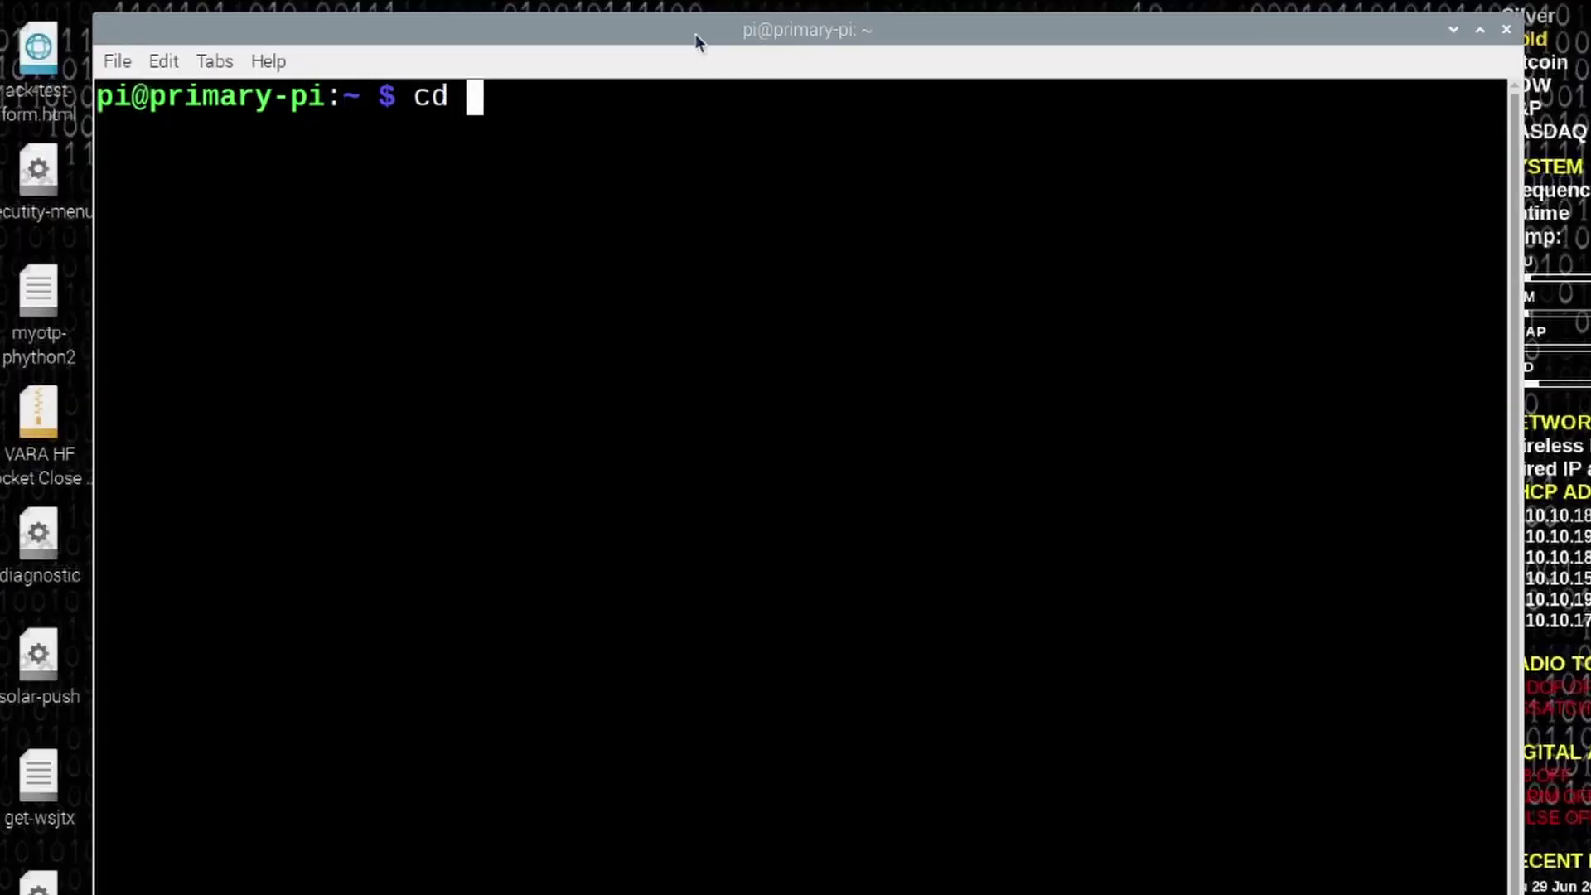
pyautogui.write('ownloads')
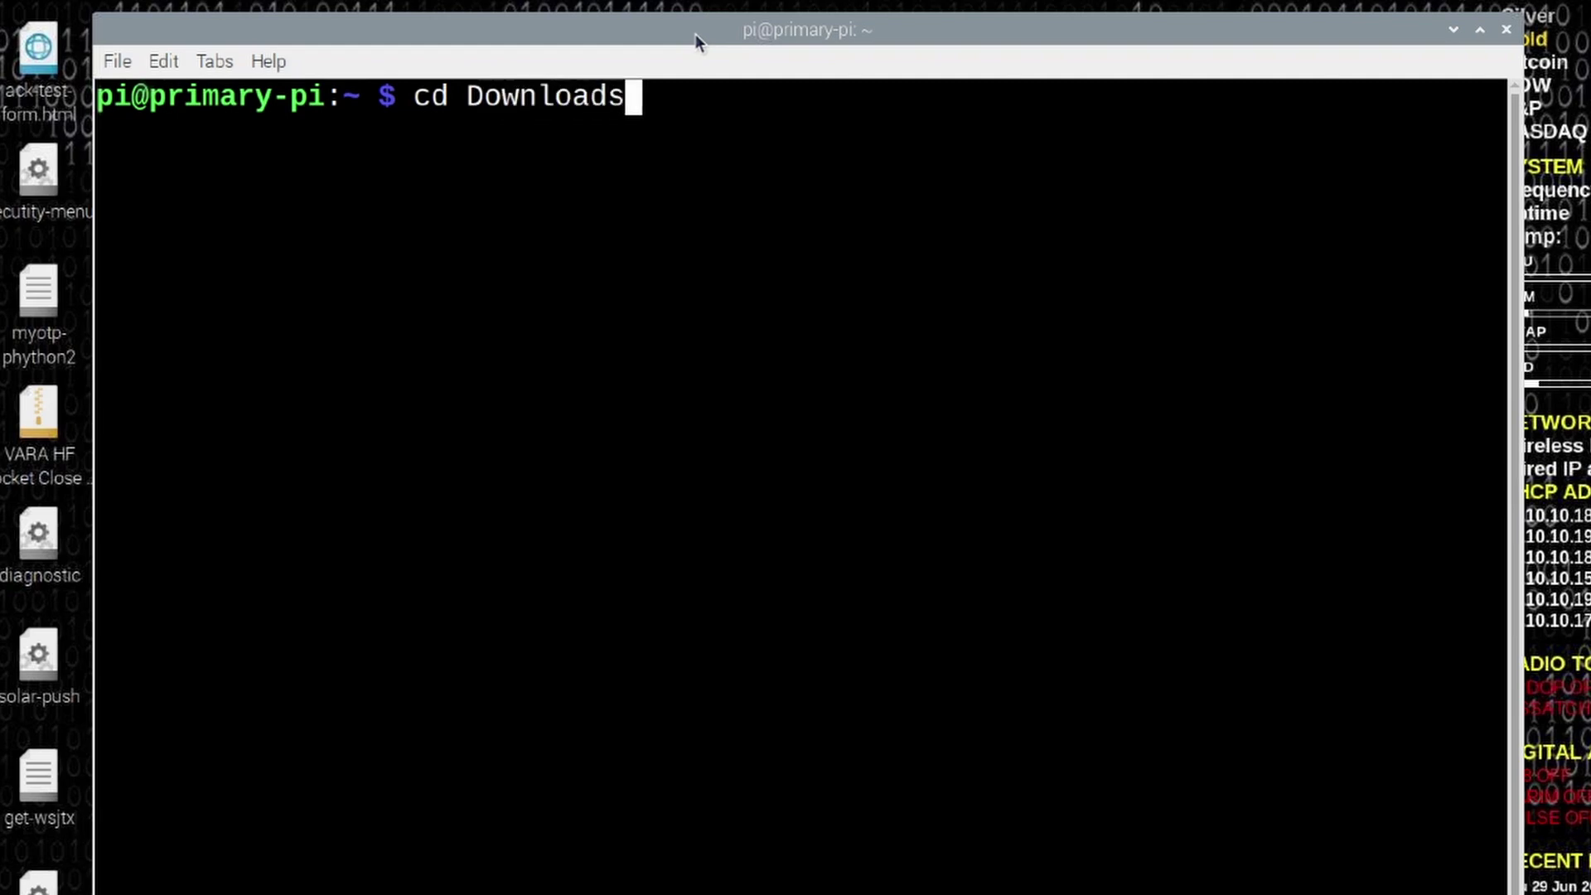
pyautogui.press('Return')
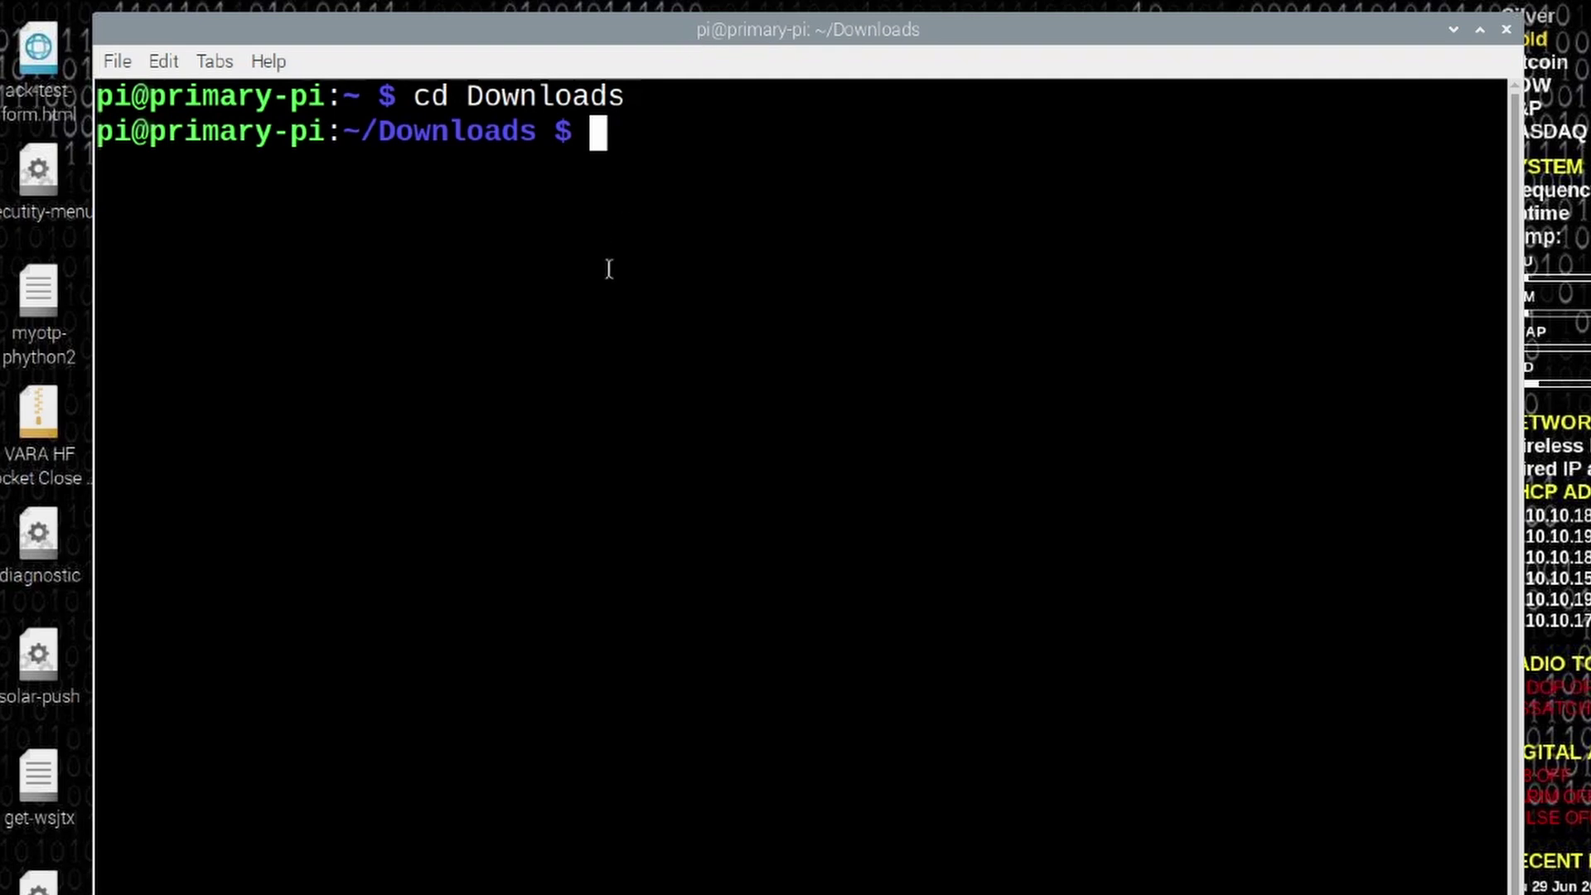
pyautogui.write('wget')
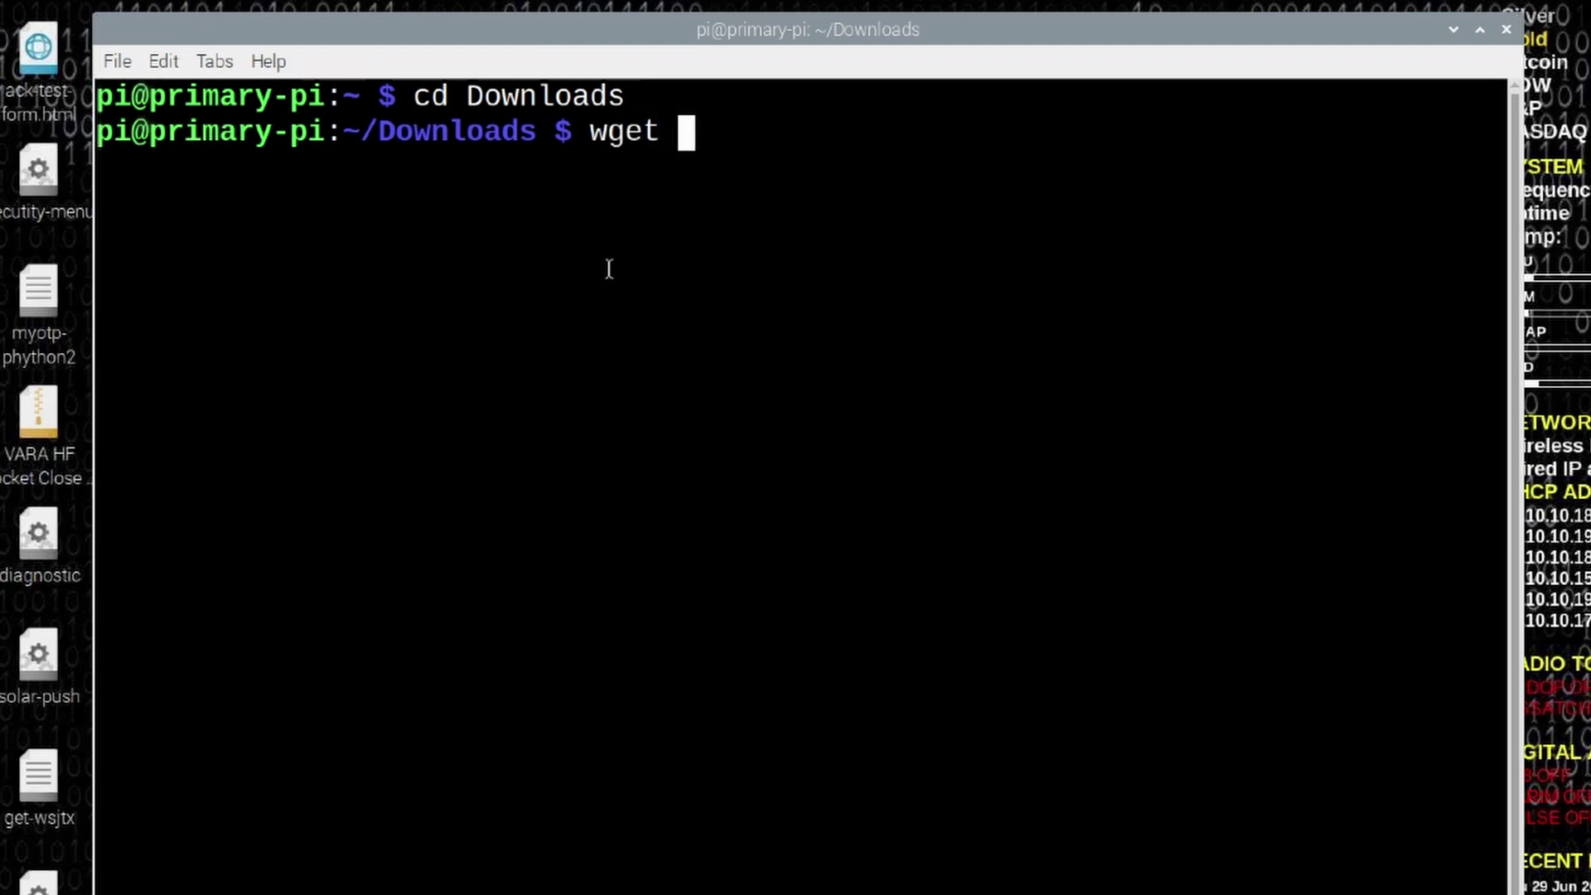
pyautogui.rightClick(711, 178)
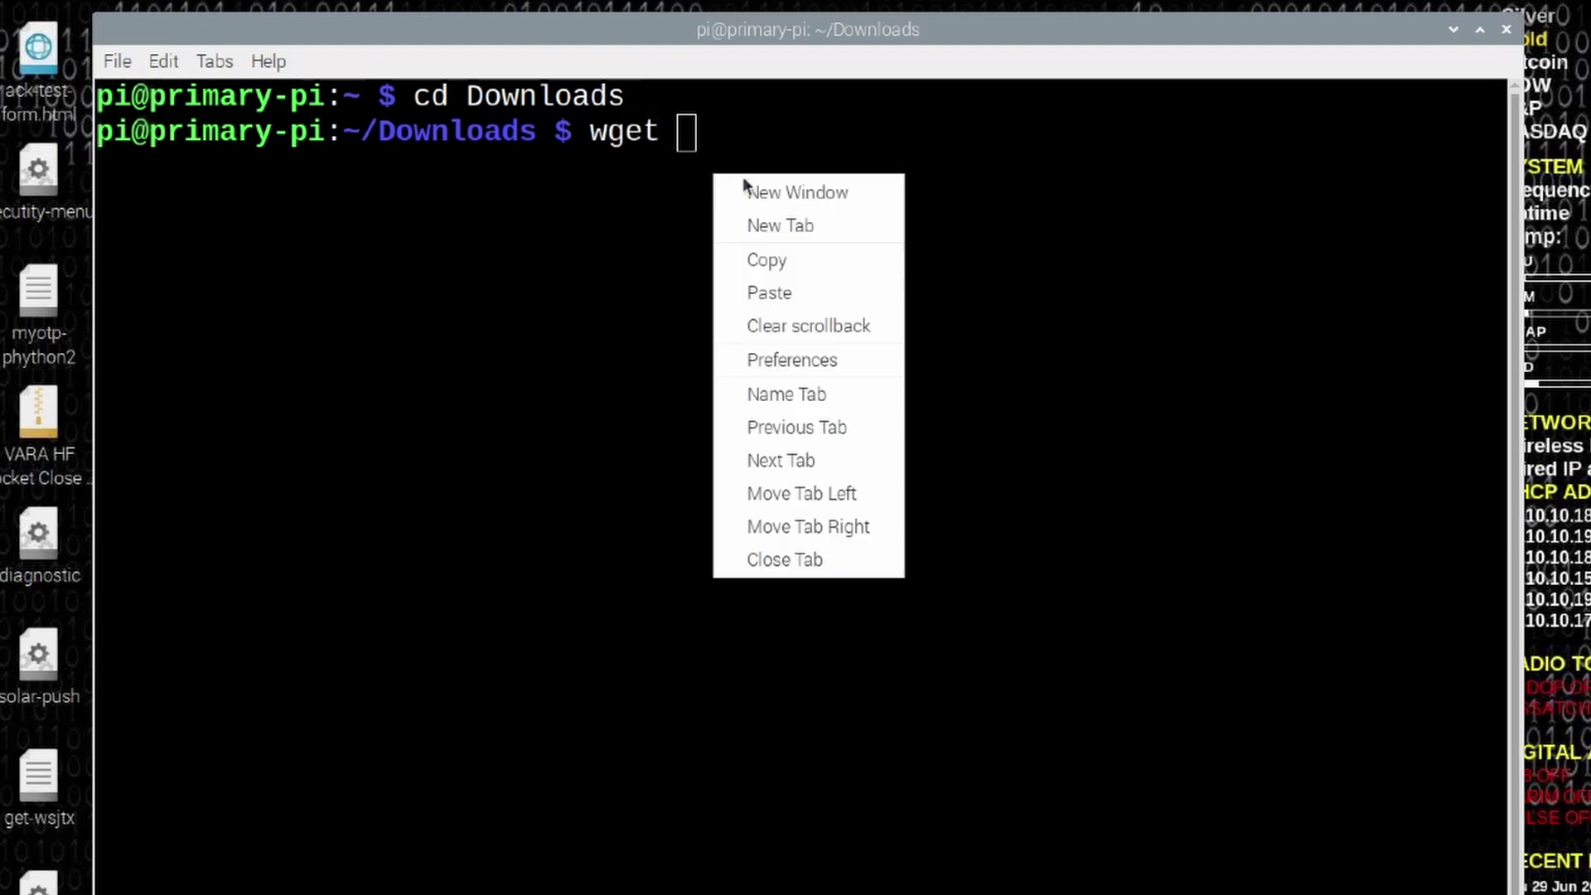
pyautogui.click(778, 297)
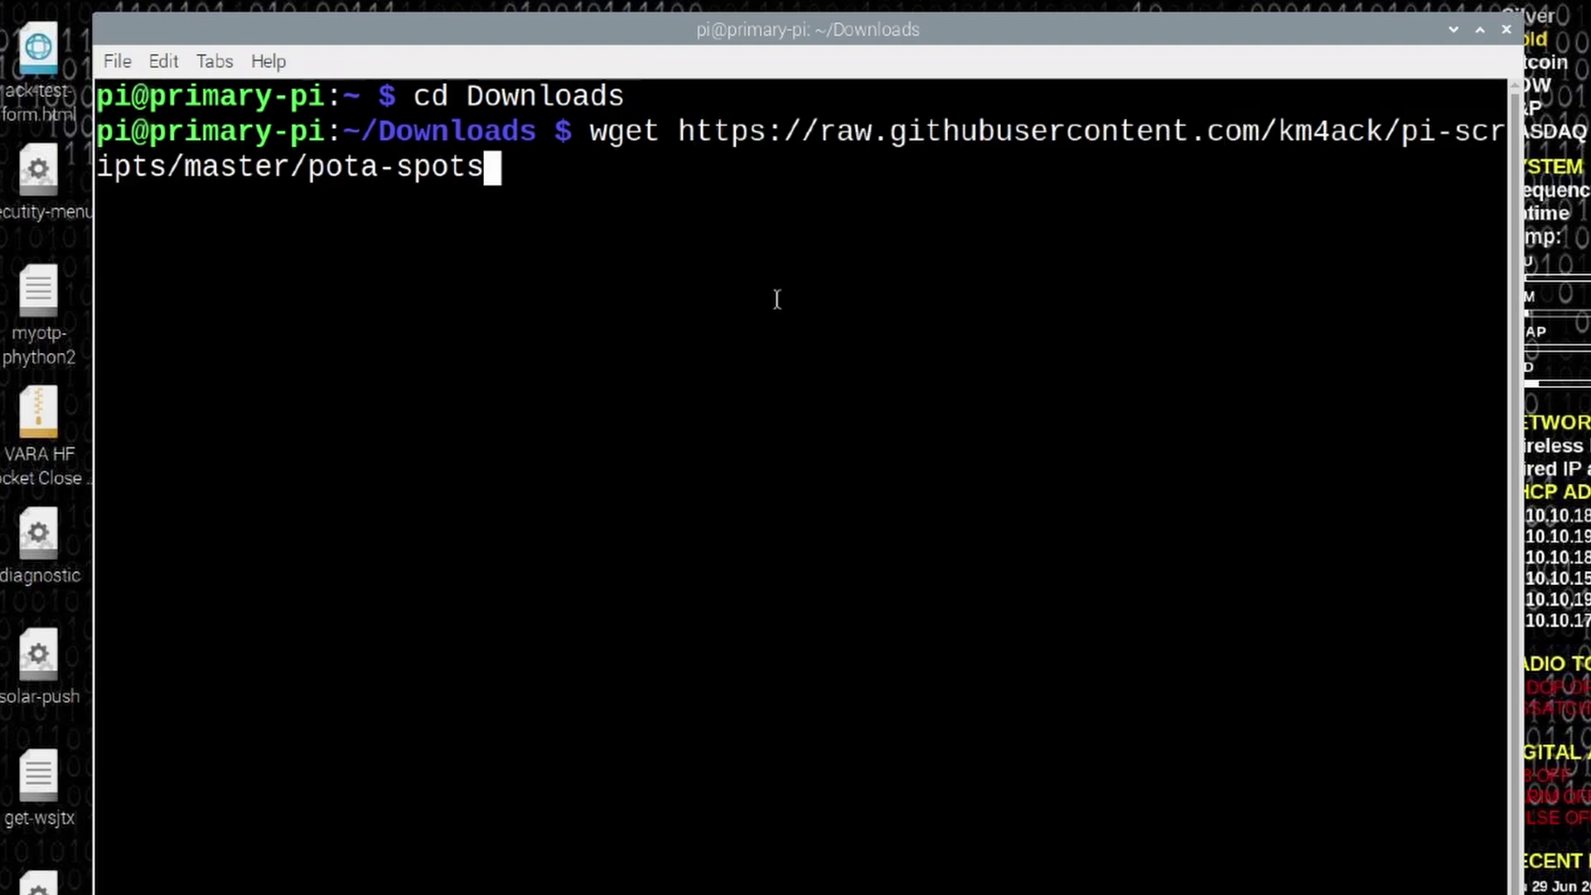
pyautogui.press('Return')
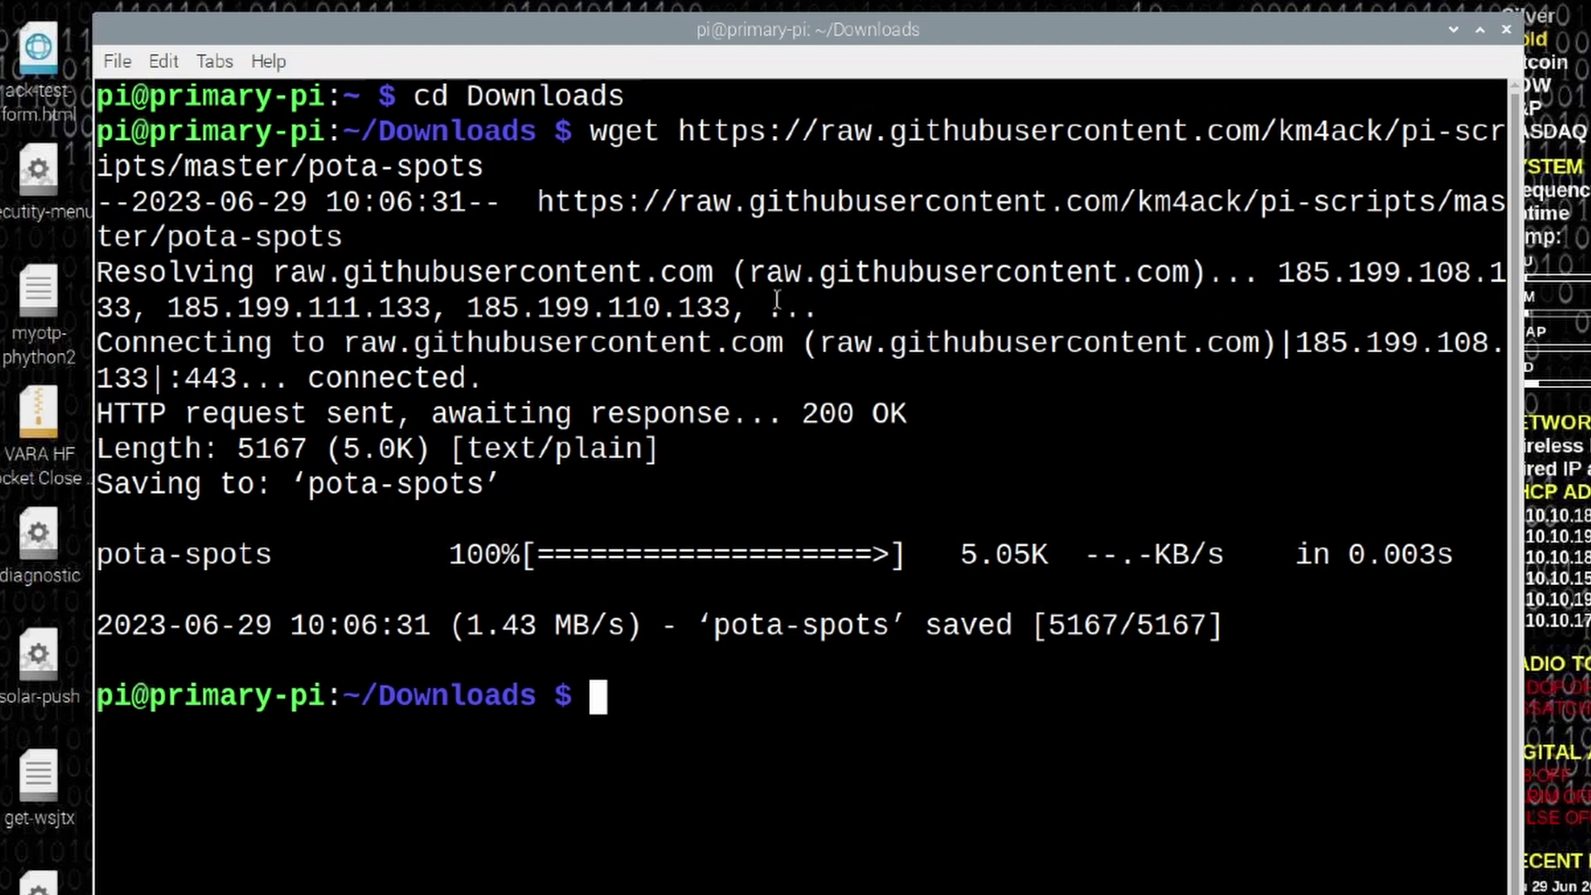
# Step: Run the installer with 'bash pota-spots install'
pyautogui.write('bash ')
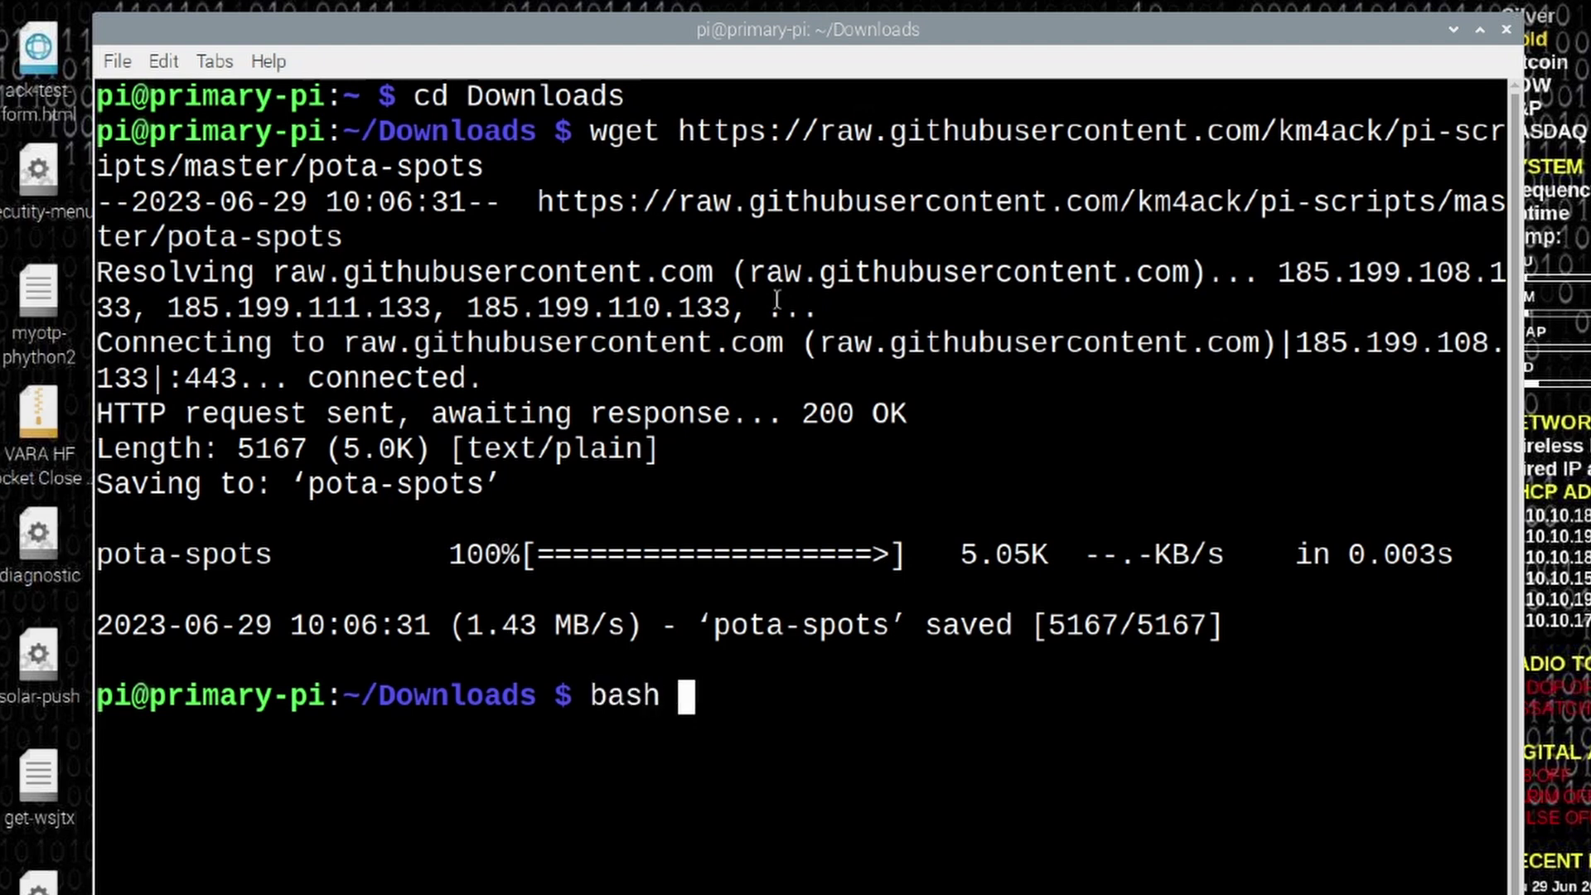
pyautogui.write('p')
pyautogui.press('Tab')
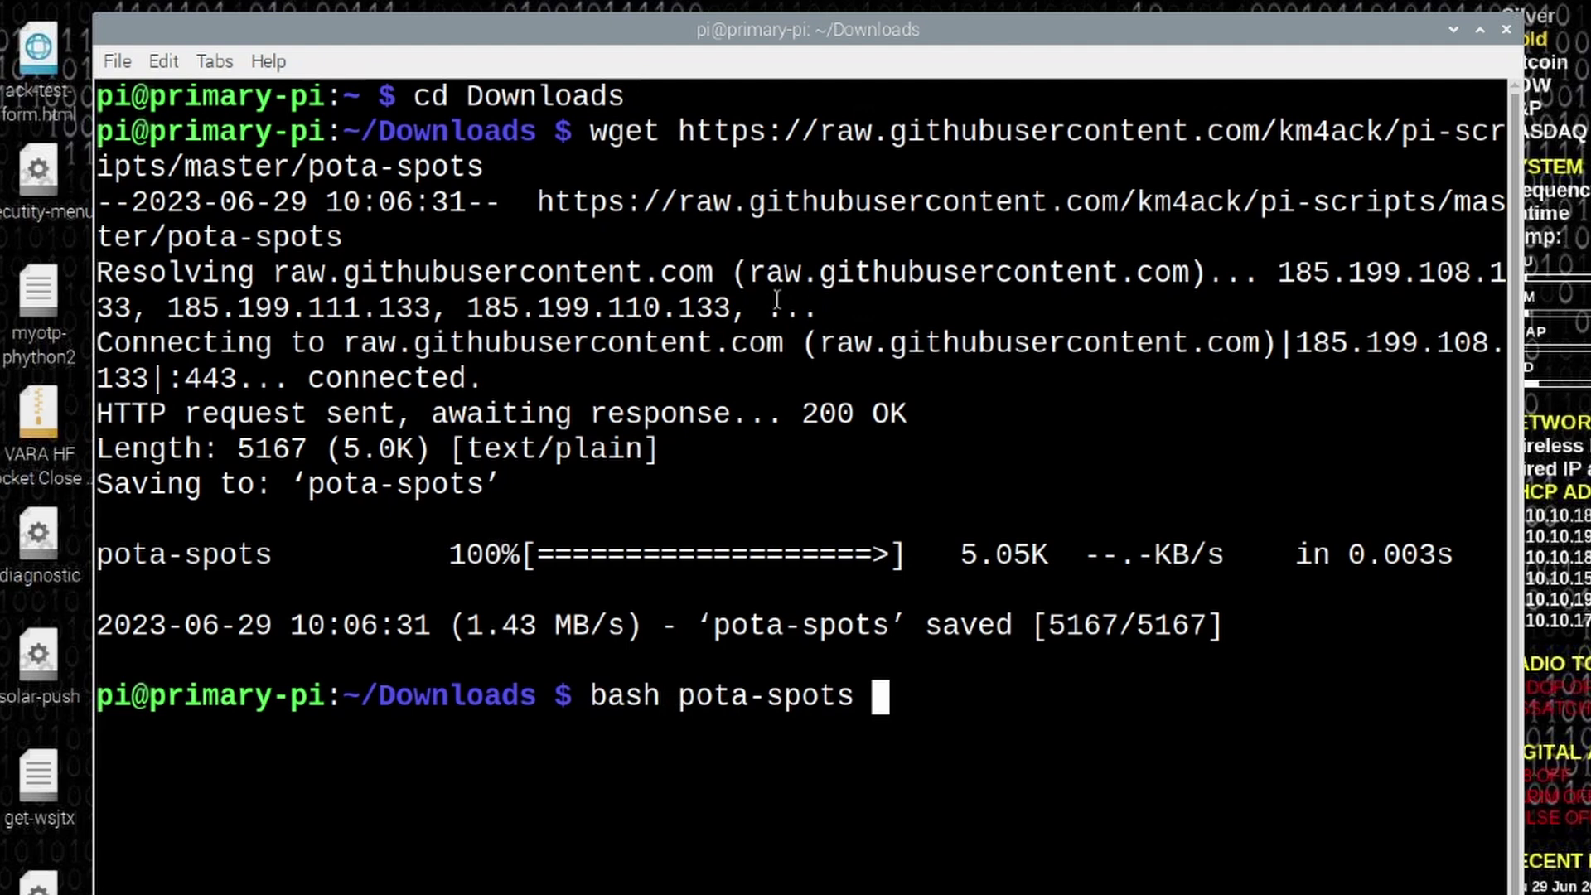
pyautogui.write('install')
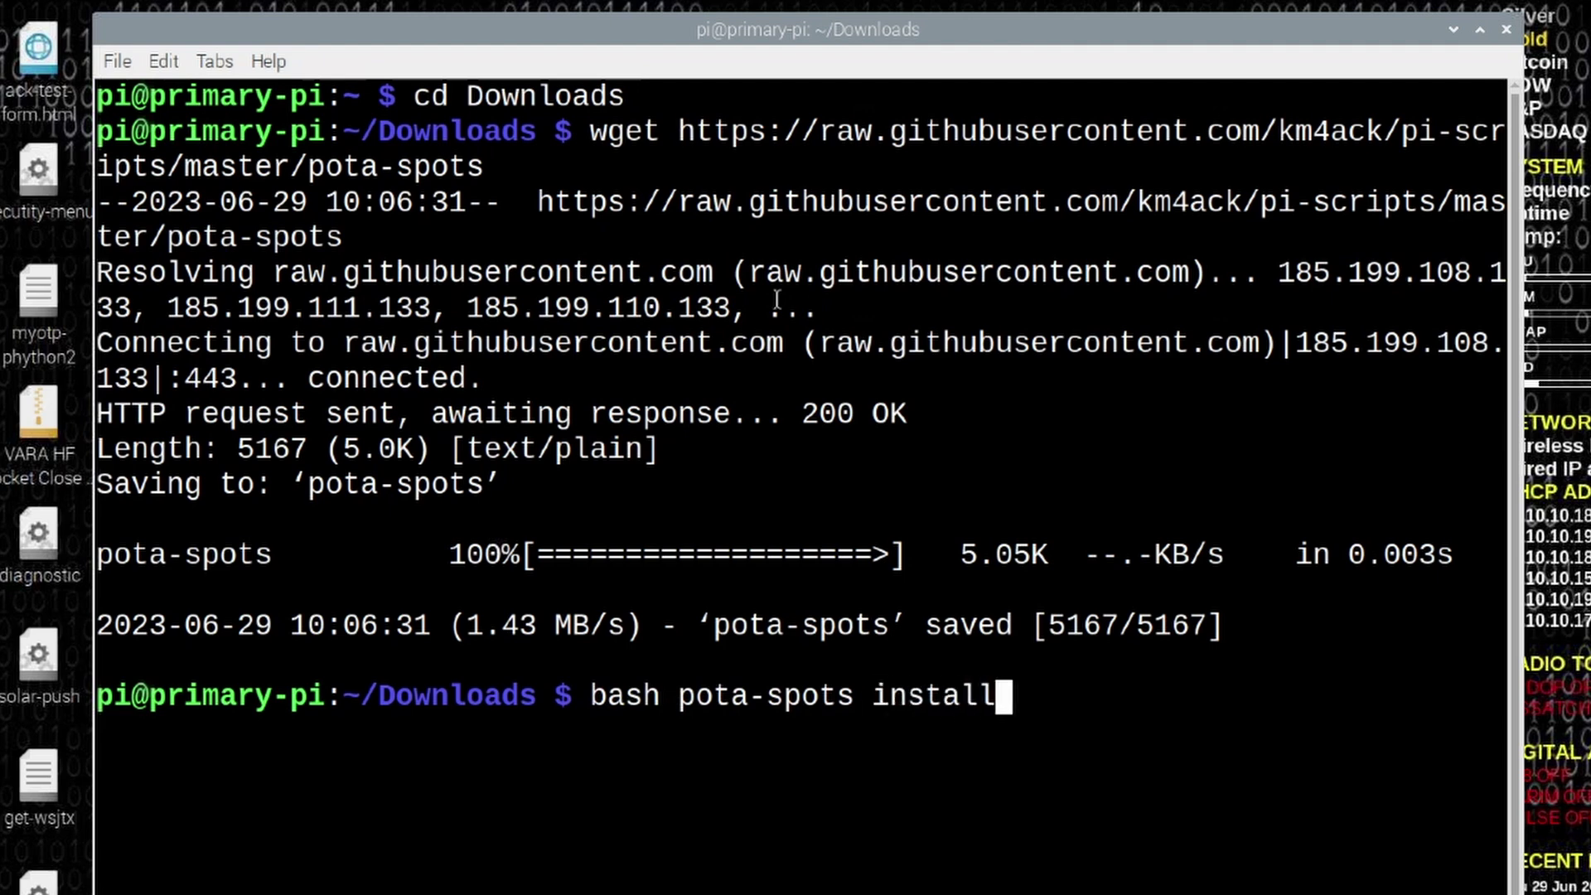
pyautogui.press('Return')
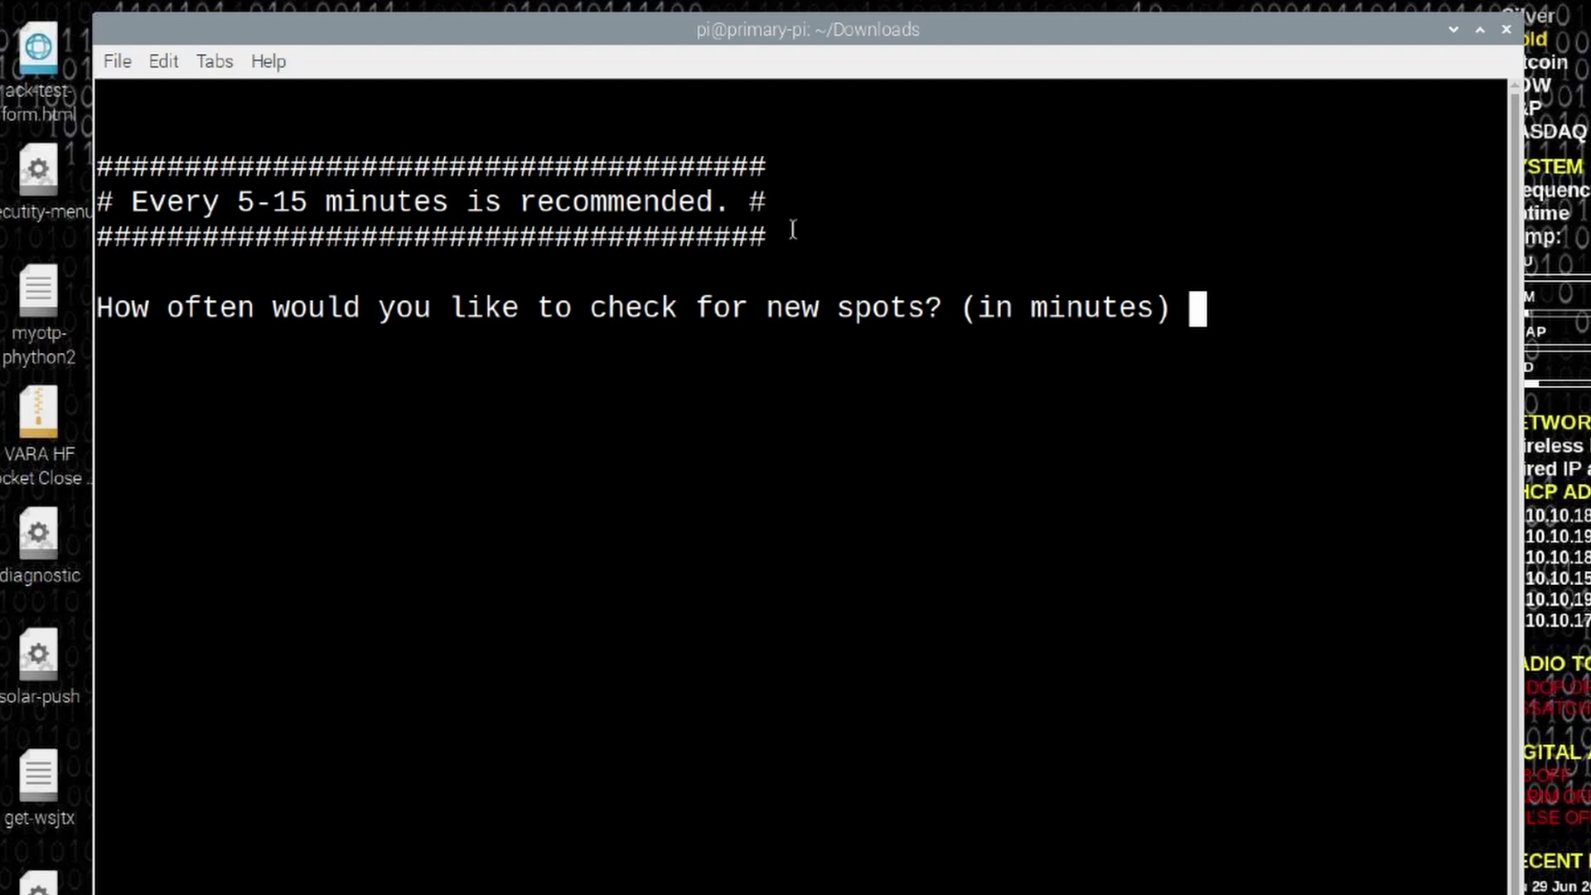
# Step: Enter 10 minutes as the spot check interval and let the installer process the records
pyautogui.write('10')
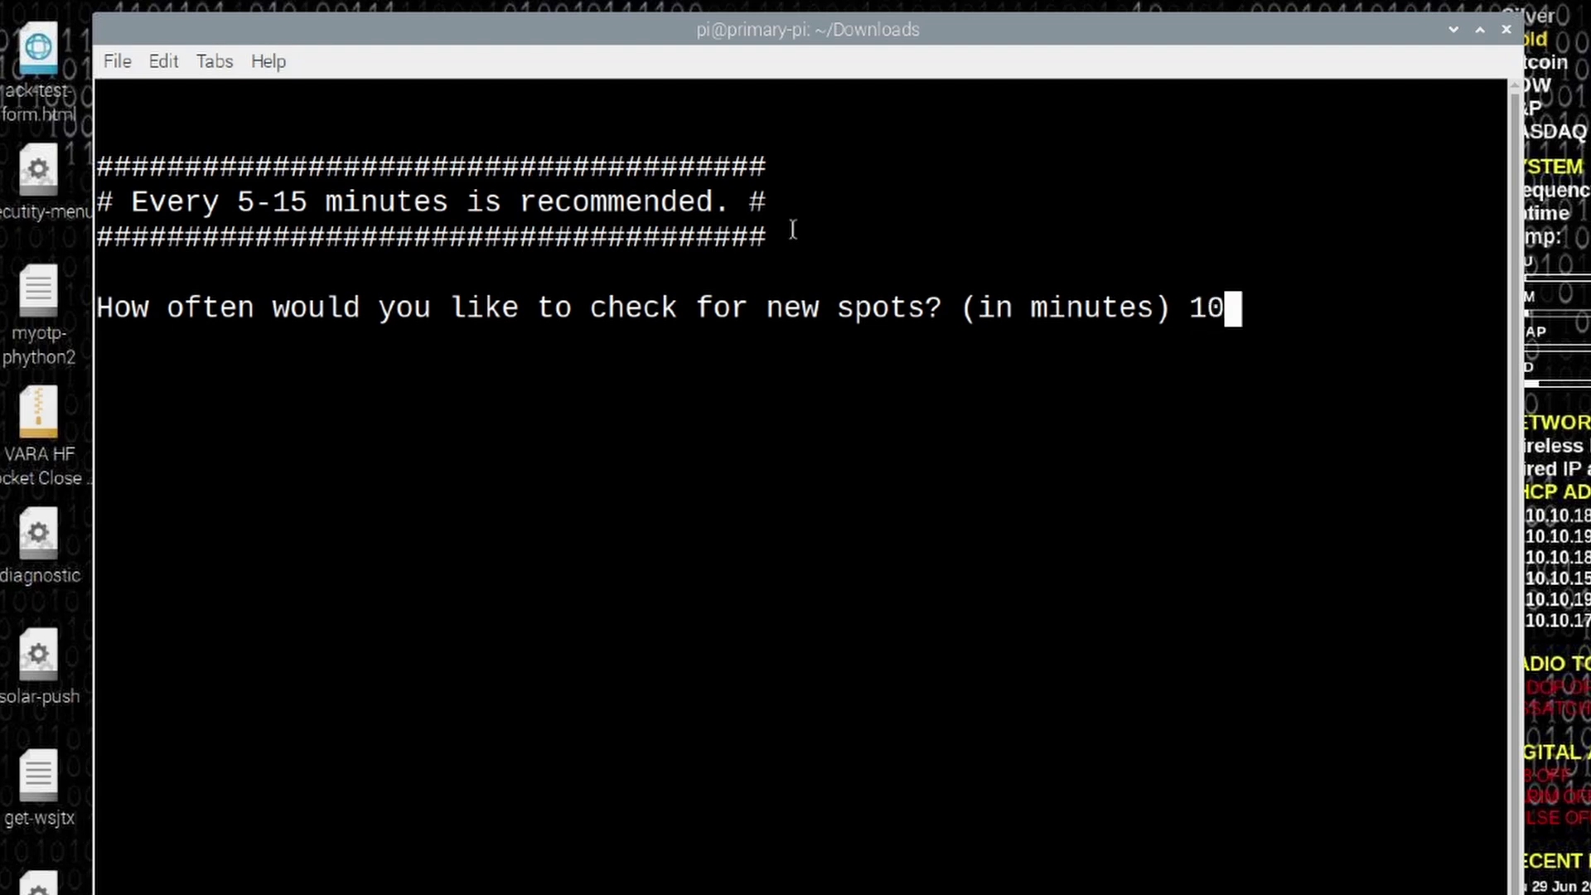
pyautogui.press('Return')
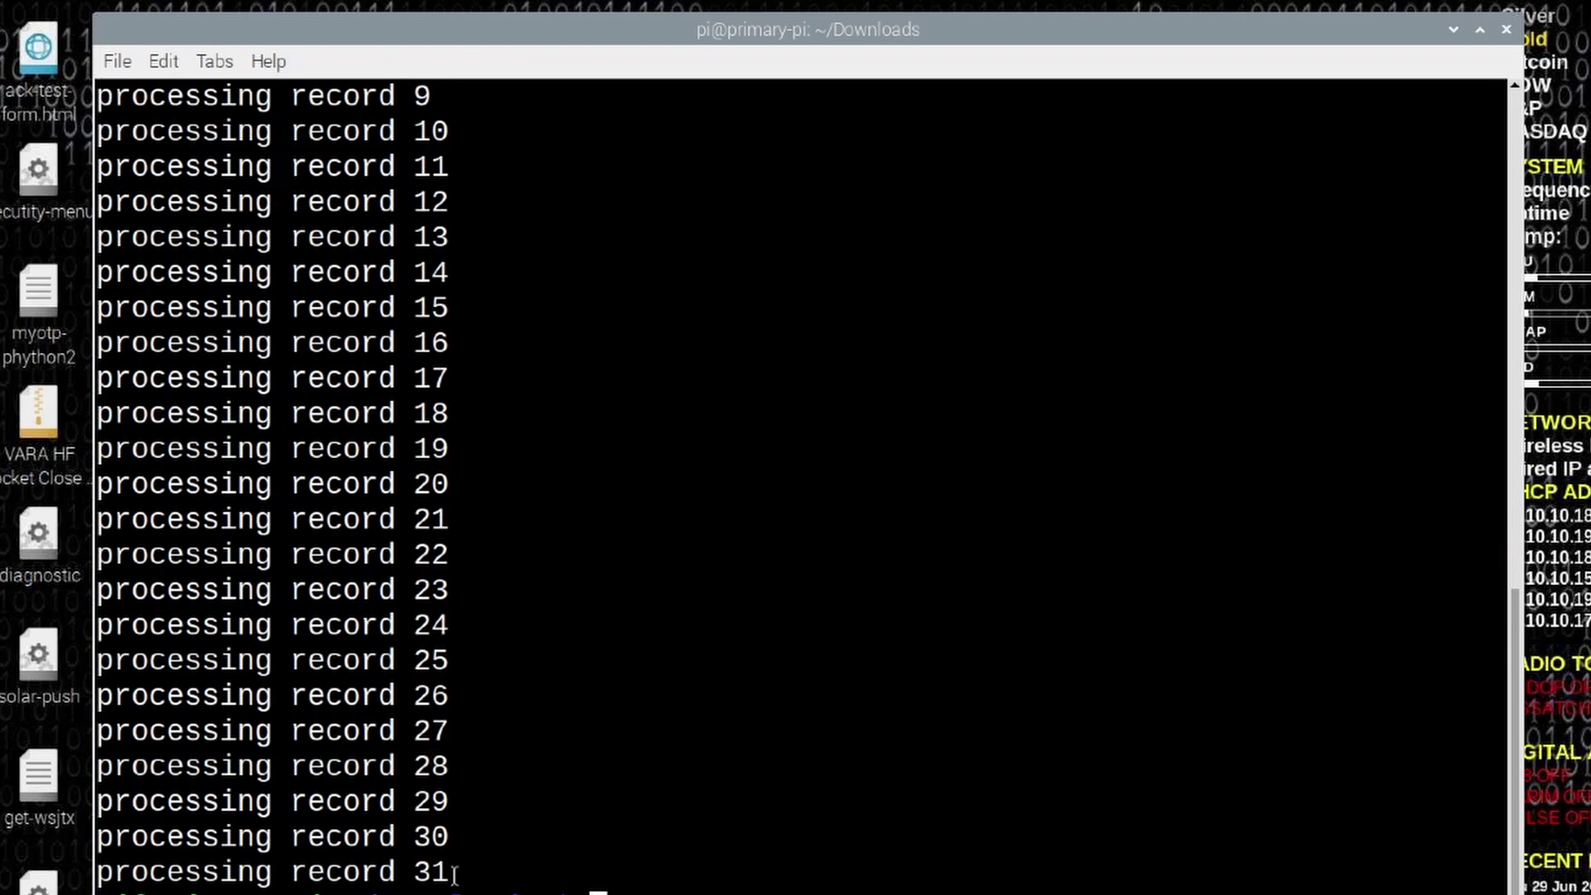
pyautogui.moveTo(454, 875); pyautogui.dragTo(292, 872)
pyautogui.click(500, 865)
pyautogui.write('python')
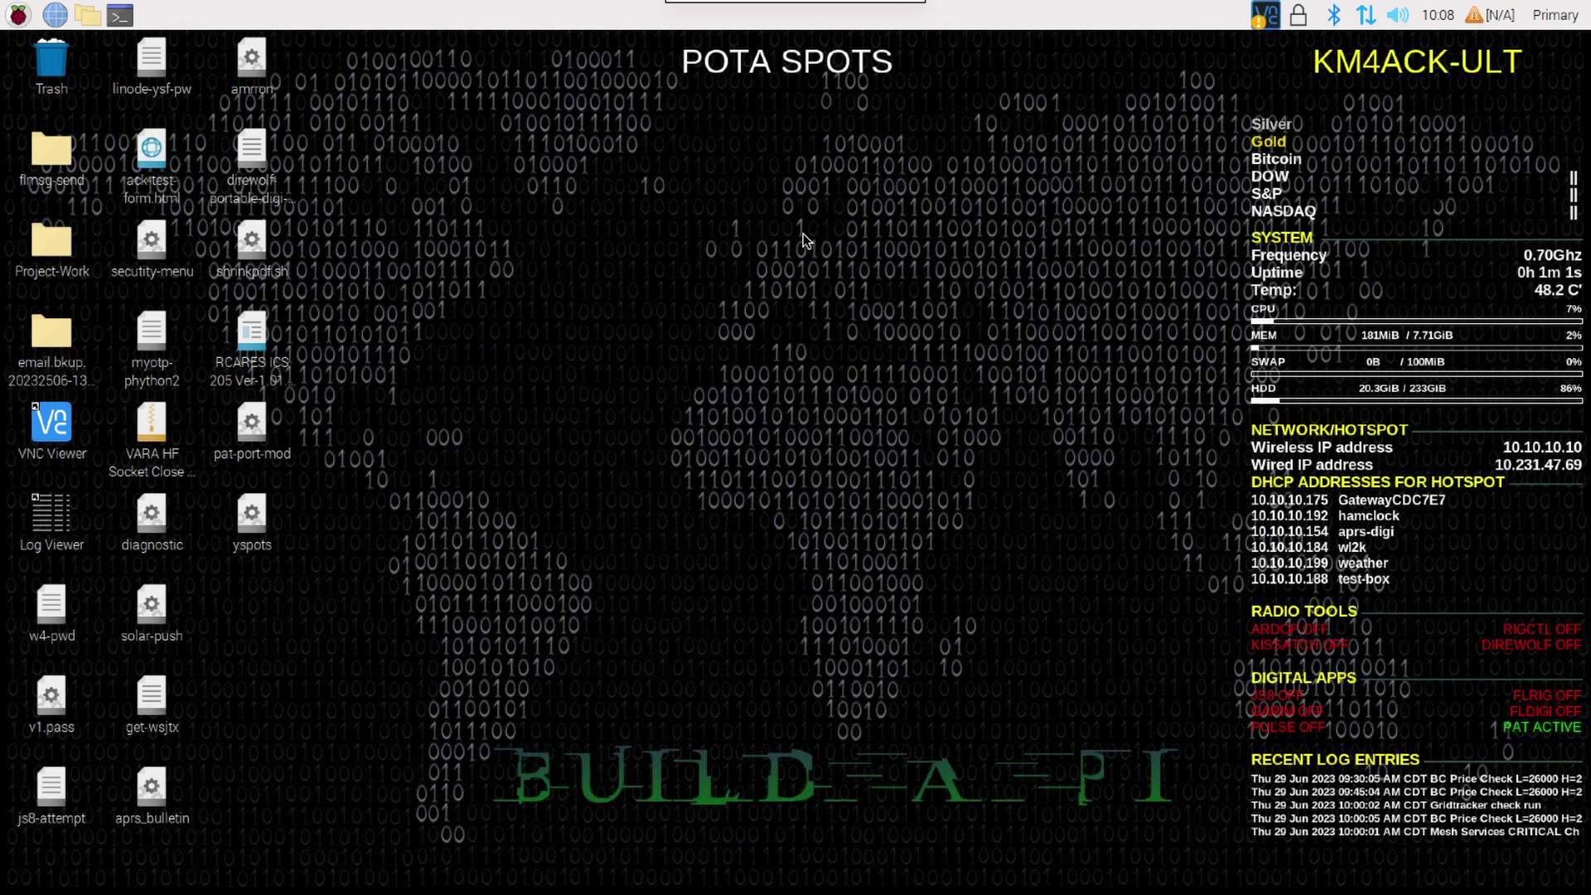
# Step: Open a new LXTerminal window over the POTA SPOTS desktop
pyautogui.click(120, 17)
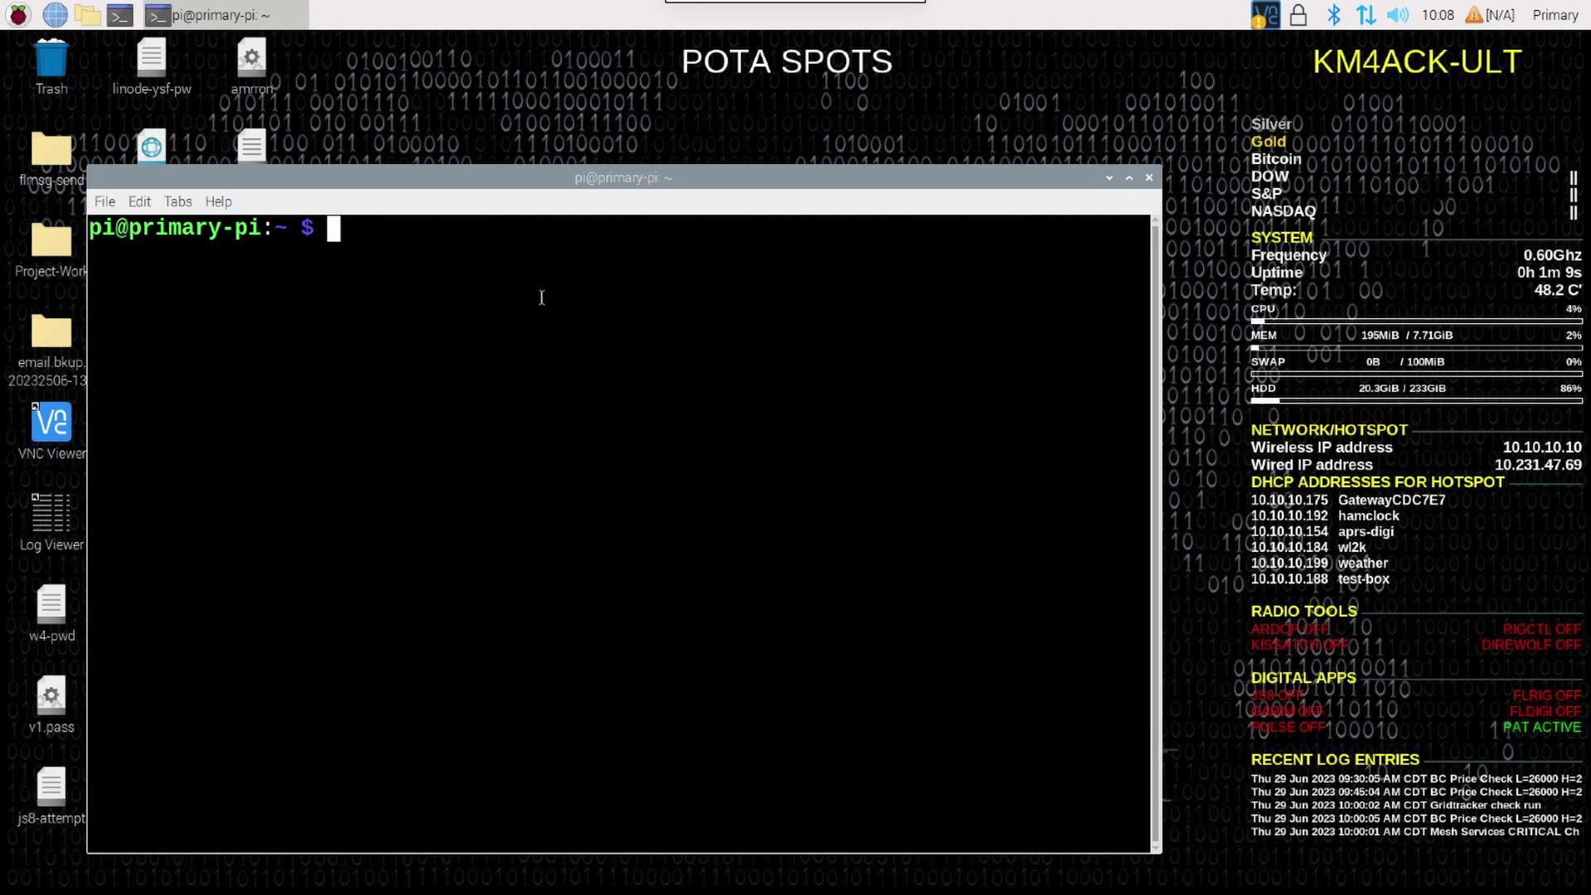
# Step: Run pota-spots to fetch current spots, then minimize the terminal to view the list
pyautogui.write('pp')
pyautogui.press('BackSpace')
pyautogui.write('ota-spots')
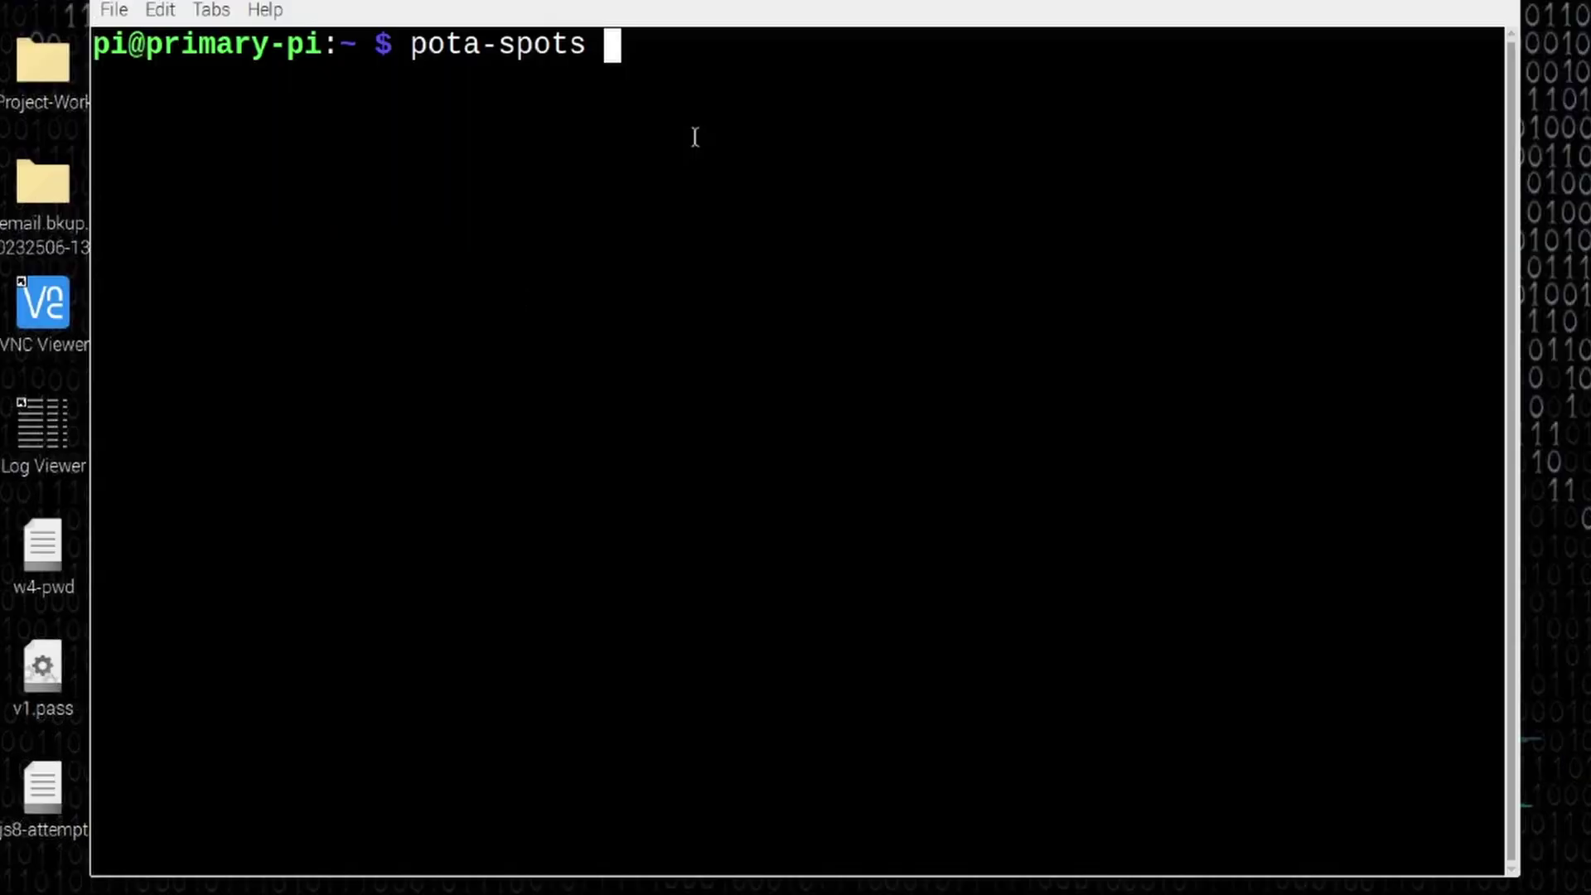
pyautogui.press('Return')
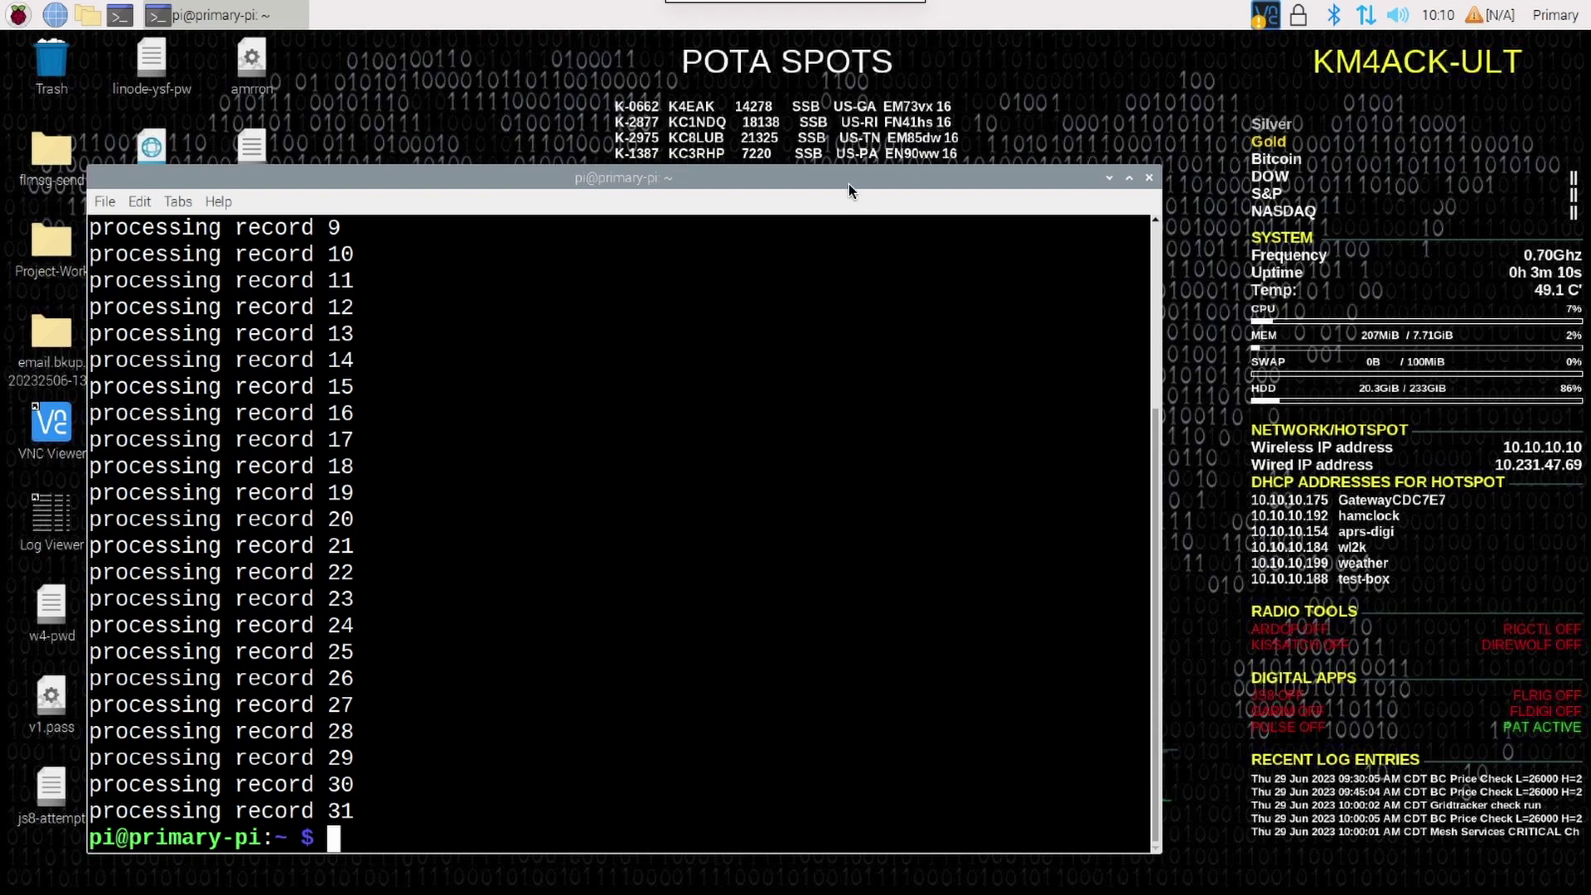
pyautogui.click(1111, 179)
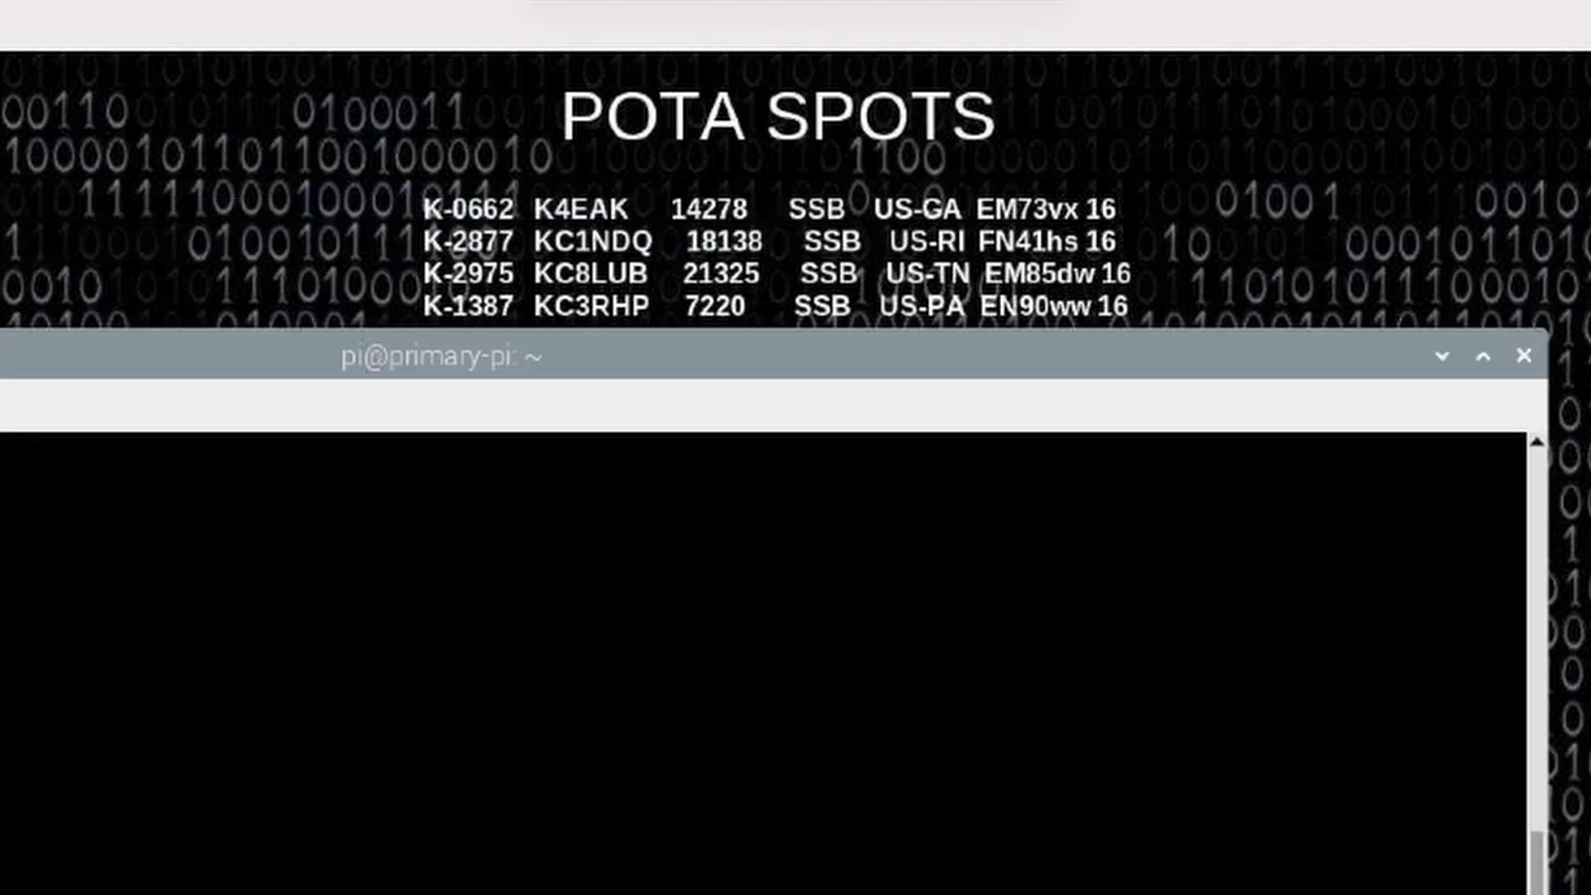
# Step: Clear the terminal and open the crontab in nano at the pota-spots schedule line
pyautogui.write('clear')
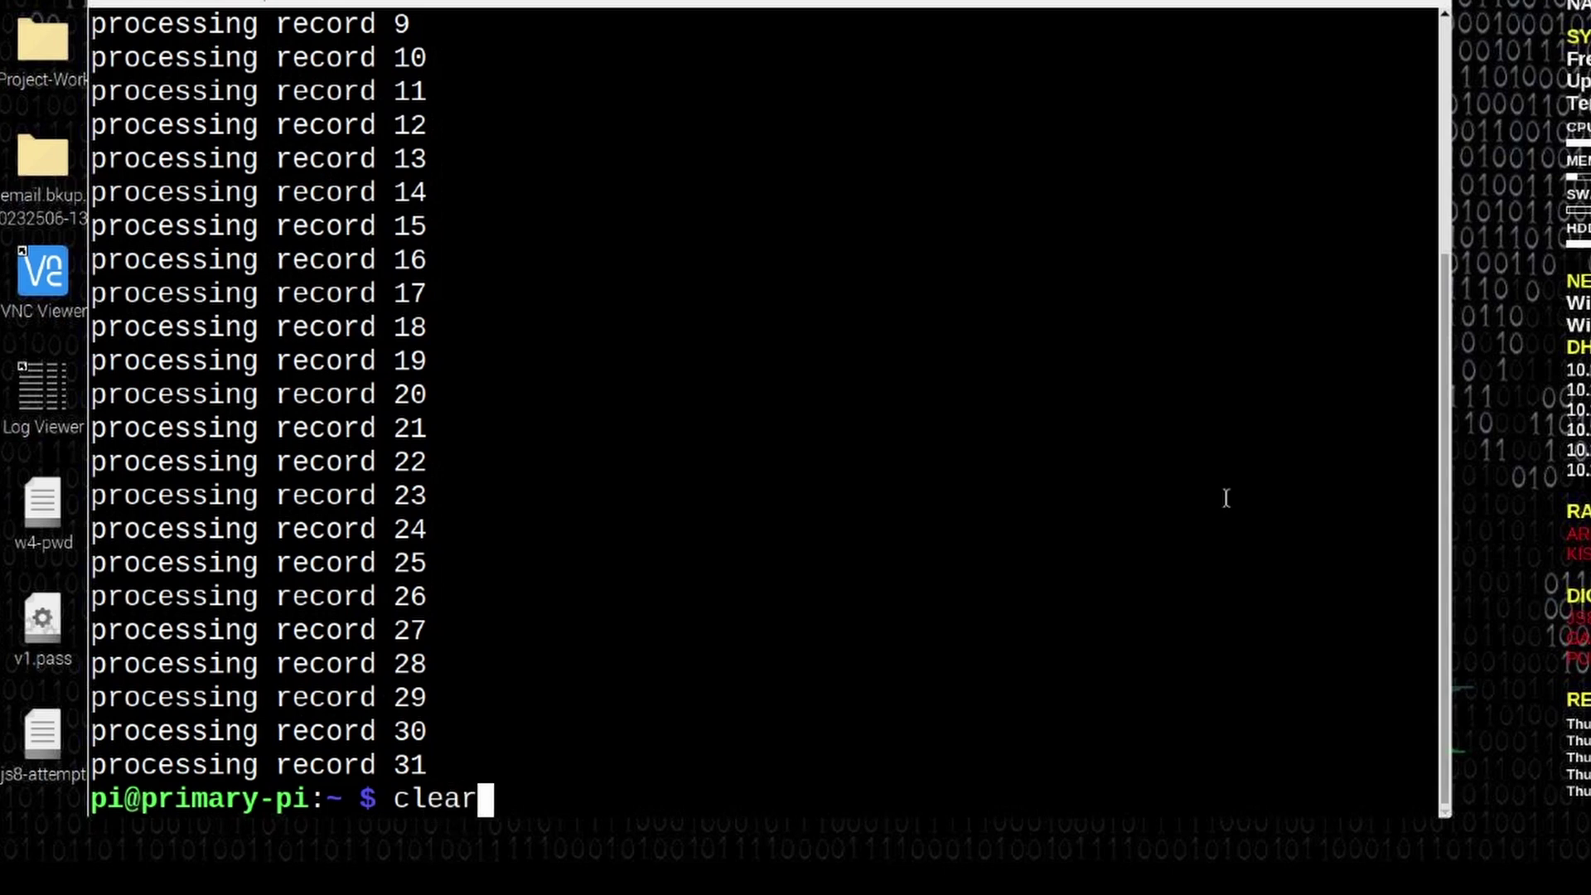
pyautogui.press('Return')
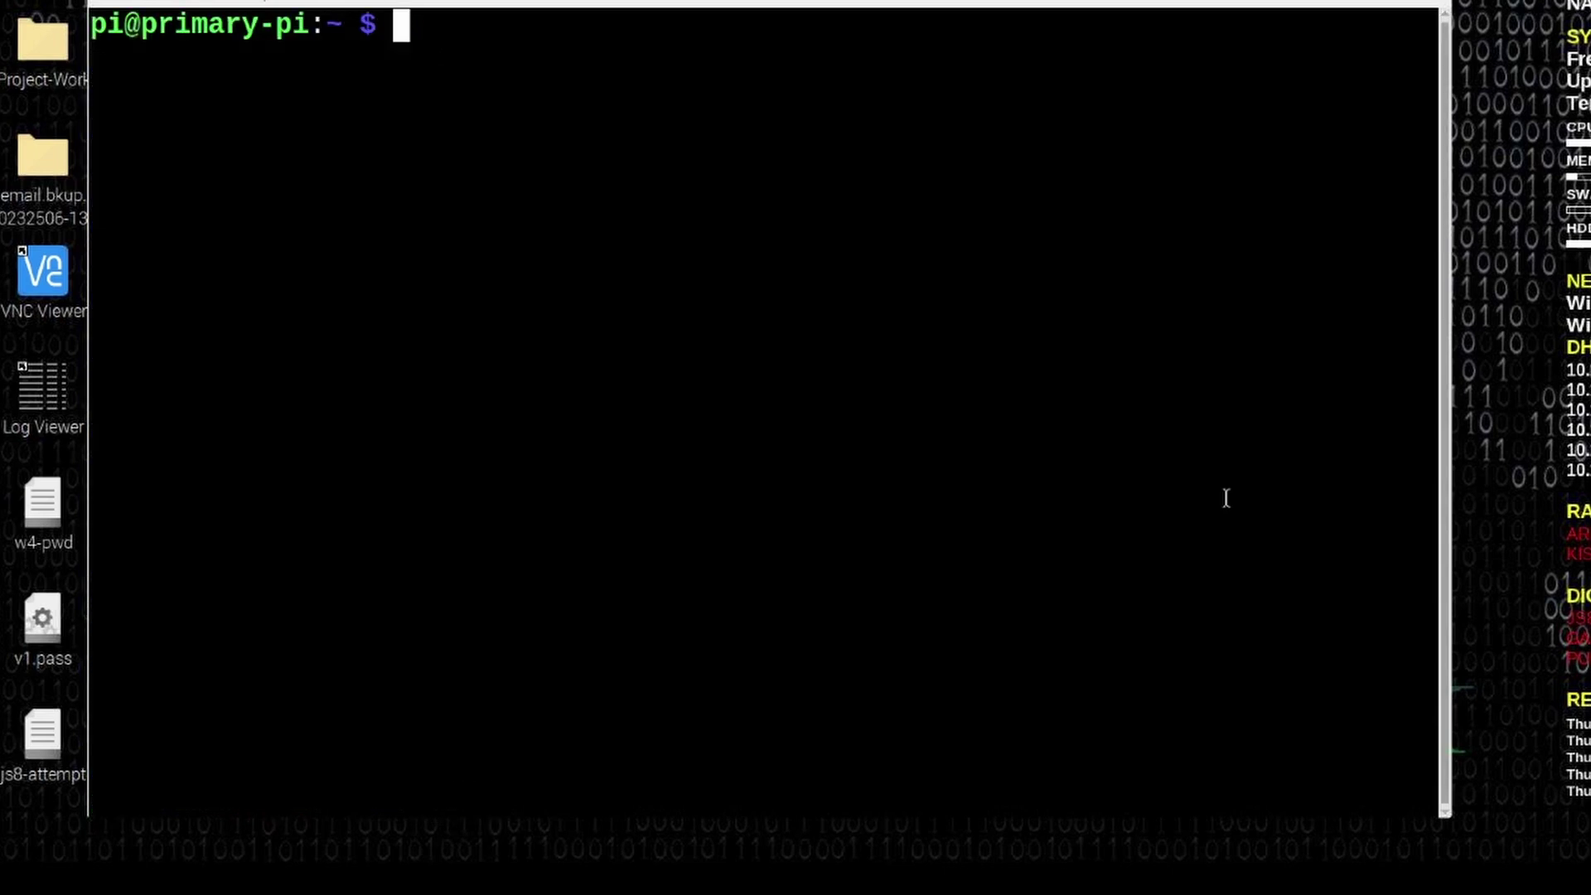
pyautogui.write('crontab ')
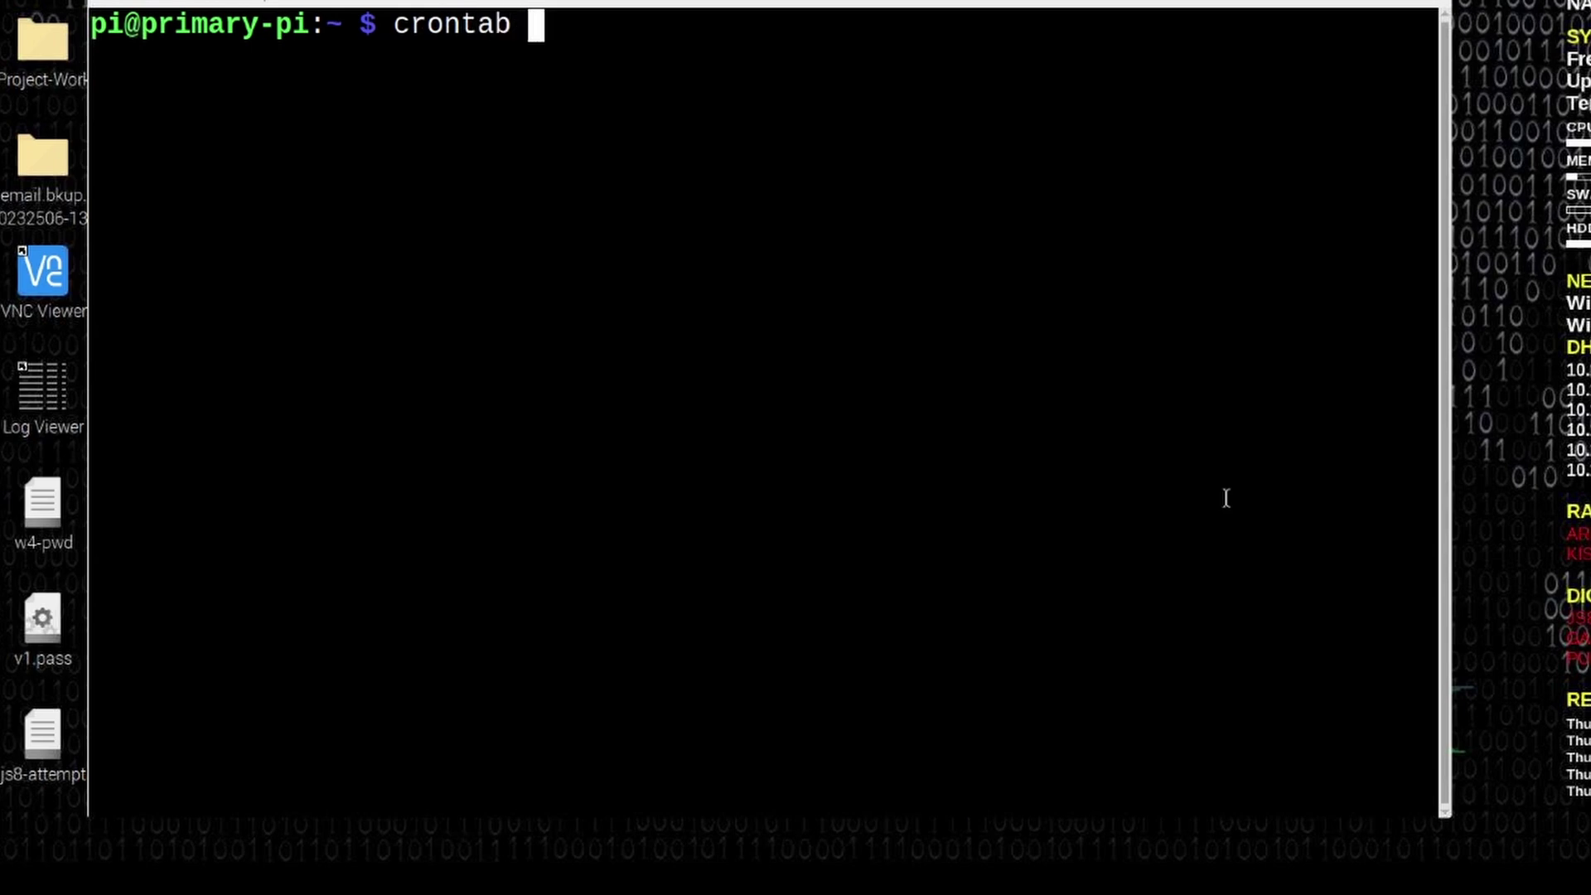
pyautogui.write('-e')
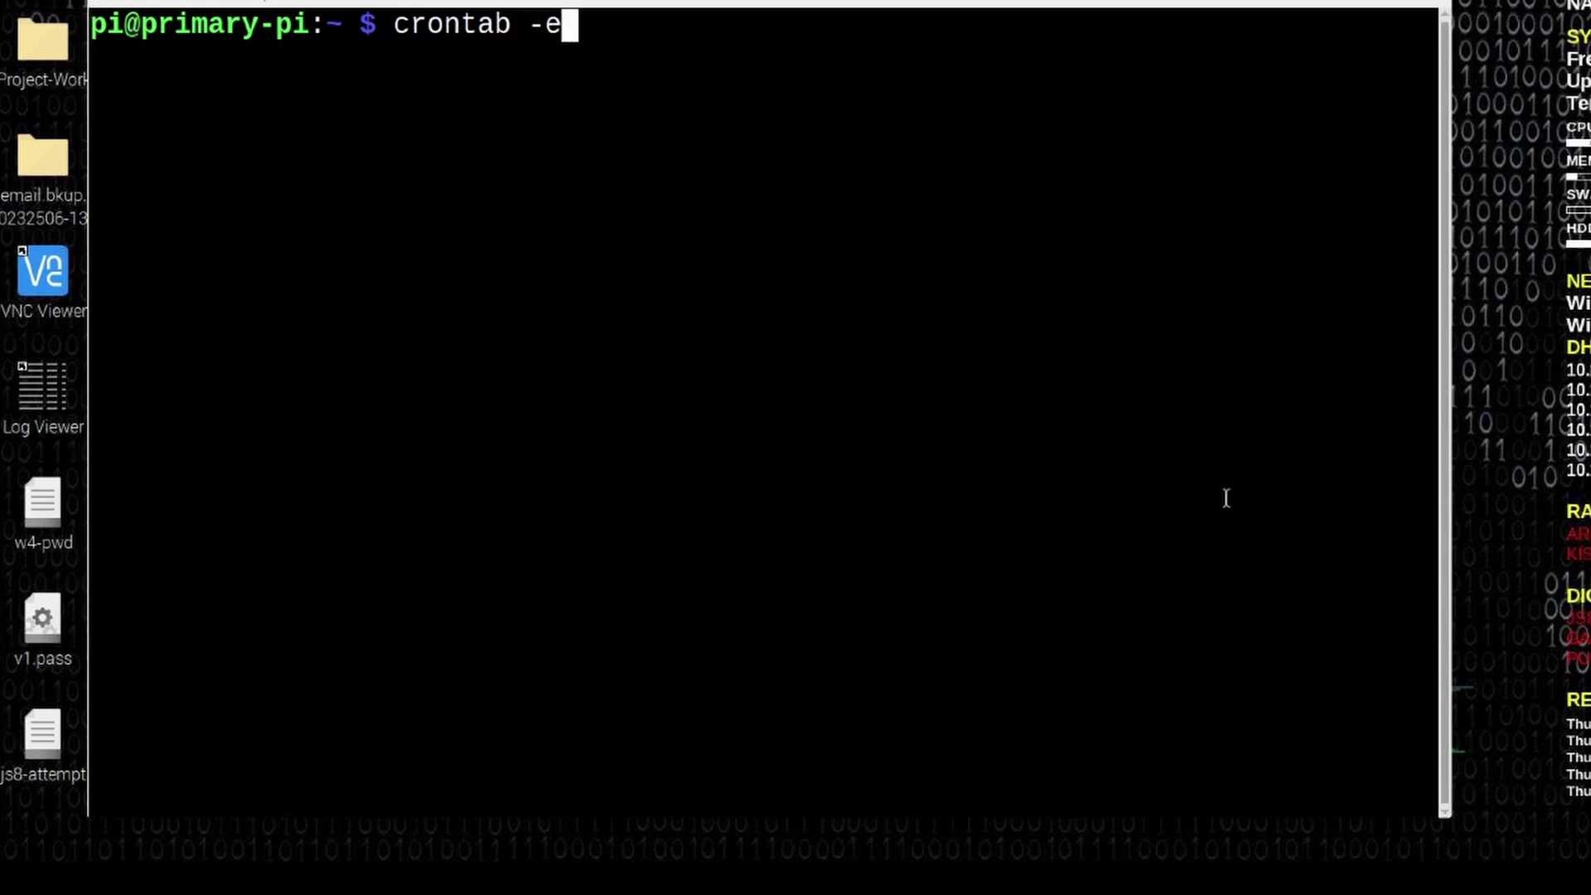
pyautogui.press('Return')
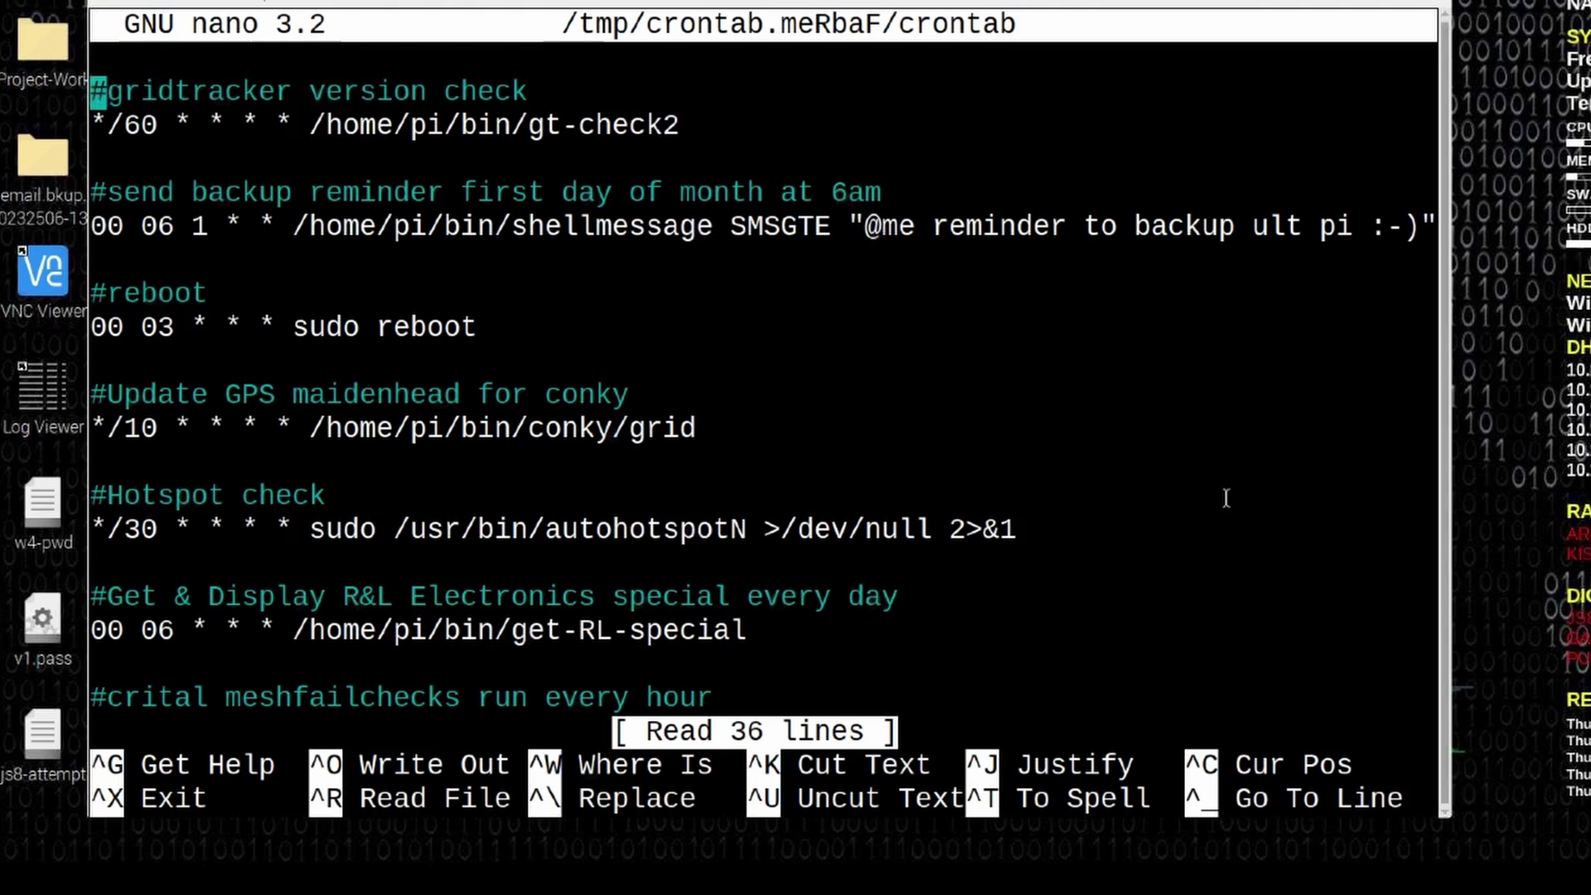
pyautogui.press('Down')
pyautogui.press('Down')
pyautogui.press('Down')
pyautogui.press('Down')
pyautogui.press('Down')
pyautogui.press('Down')
pyautogui.press('Down')
pyautogui.press('Down')
pyautogui.press('Down')
pyautogui.press('Down')
pyautogui.press('Down')
pyautogui.press('Down')
pyautogui.press('Down')
pyautogui.press('Down')
pyautogui.press('Down')
pyautogui.press('Down')
pyautogui.press('Down')
pyautogui.press('Down')
pyautogui.press('Down')
pyautogui.press('Down')
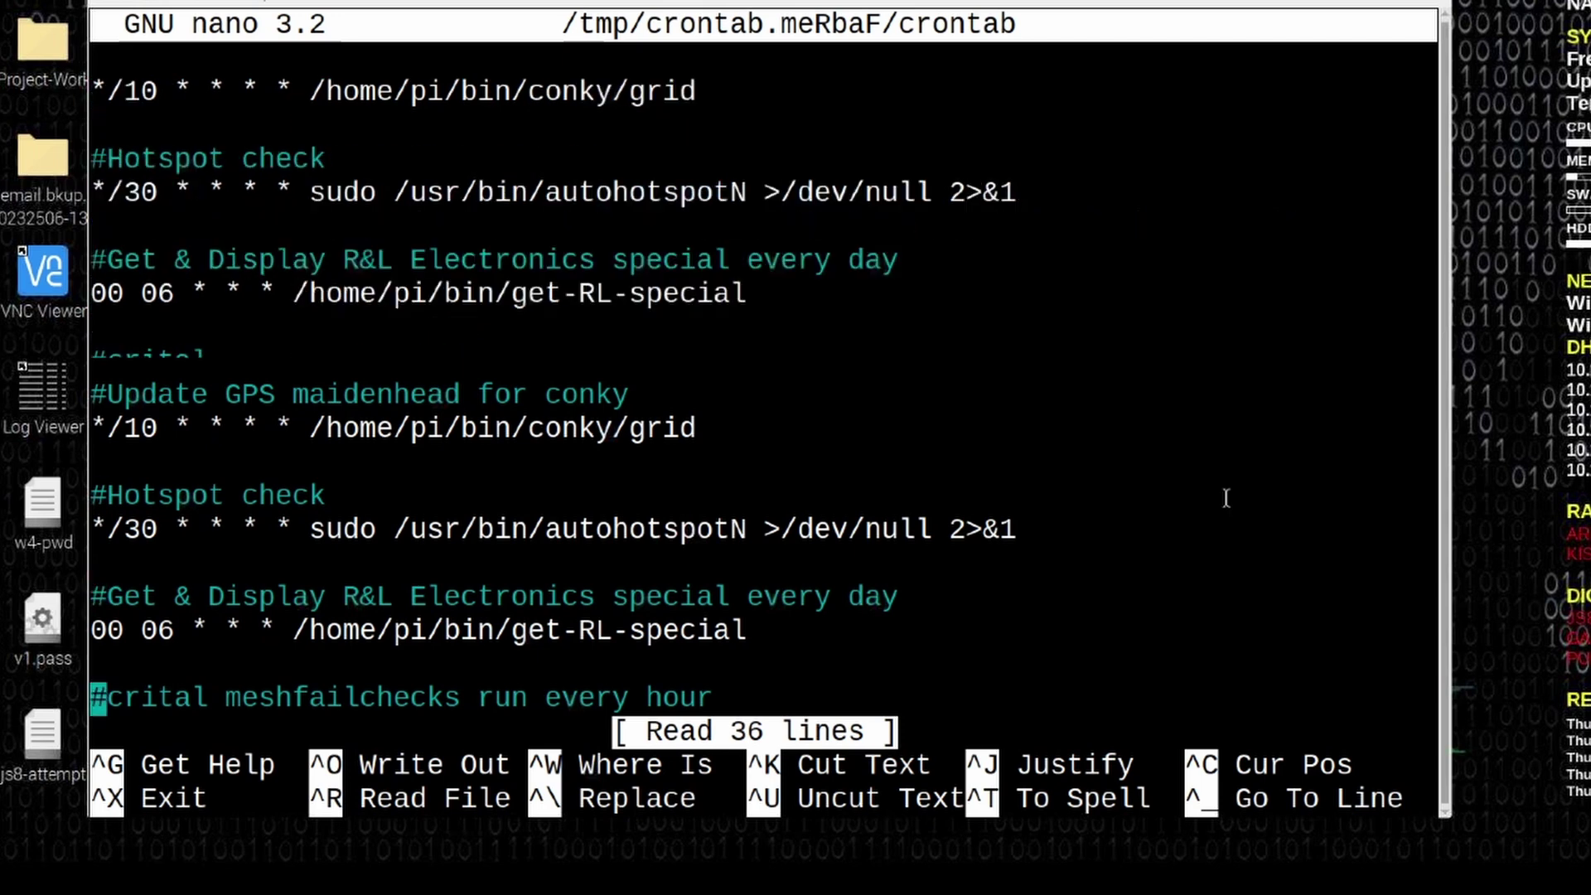
pyautogui.press('Down')
pyautogui.press('Down')
pyautogui.press('Down')
pyautogui.press('Down')
pyautogui.press('Down')
pyautogui.press('Down')
pyautogui.press('Down')
pyautogui.press('Down')
pyautogui.press('Down')
pyautogui.press('Down')
pyautogui.press('Down')
pyautogui.press('Down')
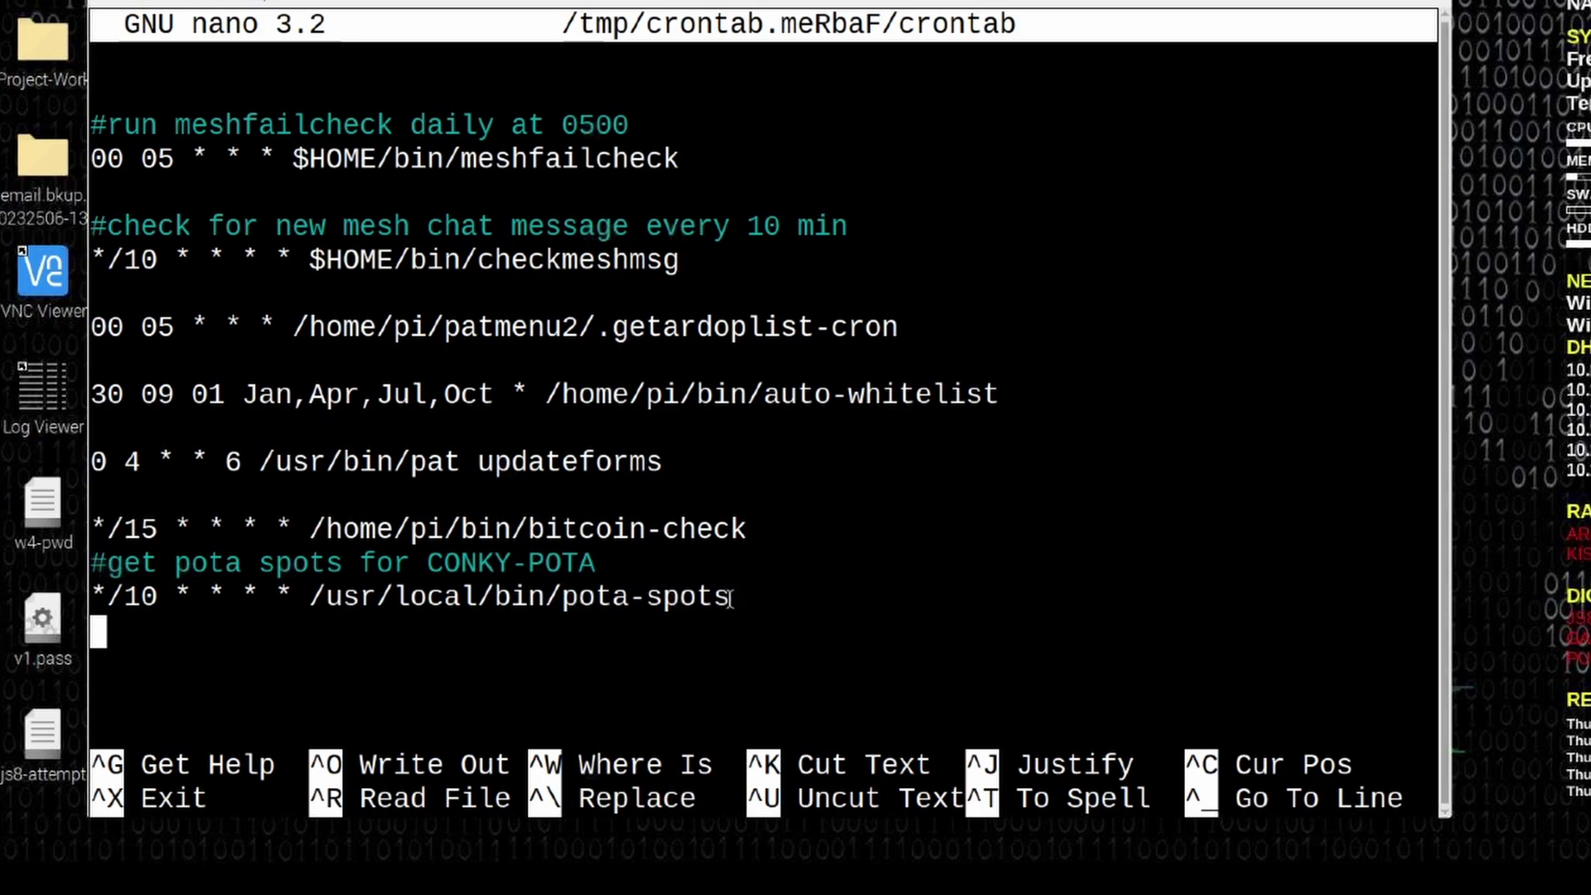
pyautogui.moveTo(729, 596); pyautogui.dragTo(183, 568)
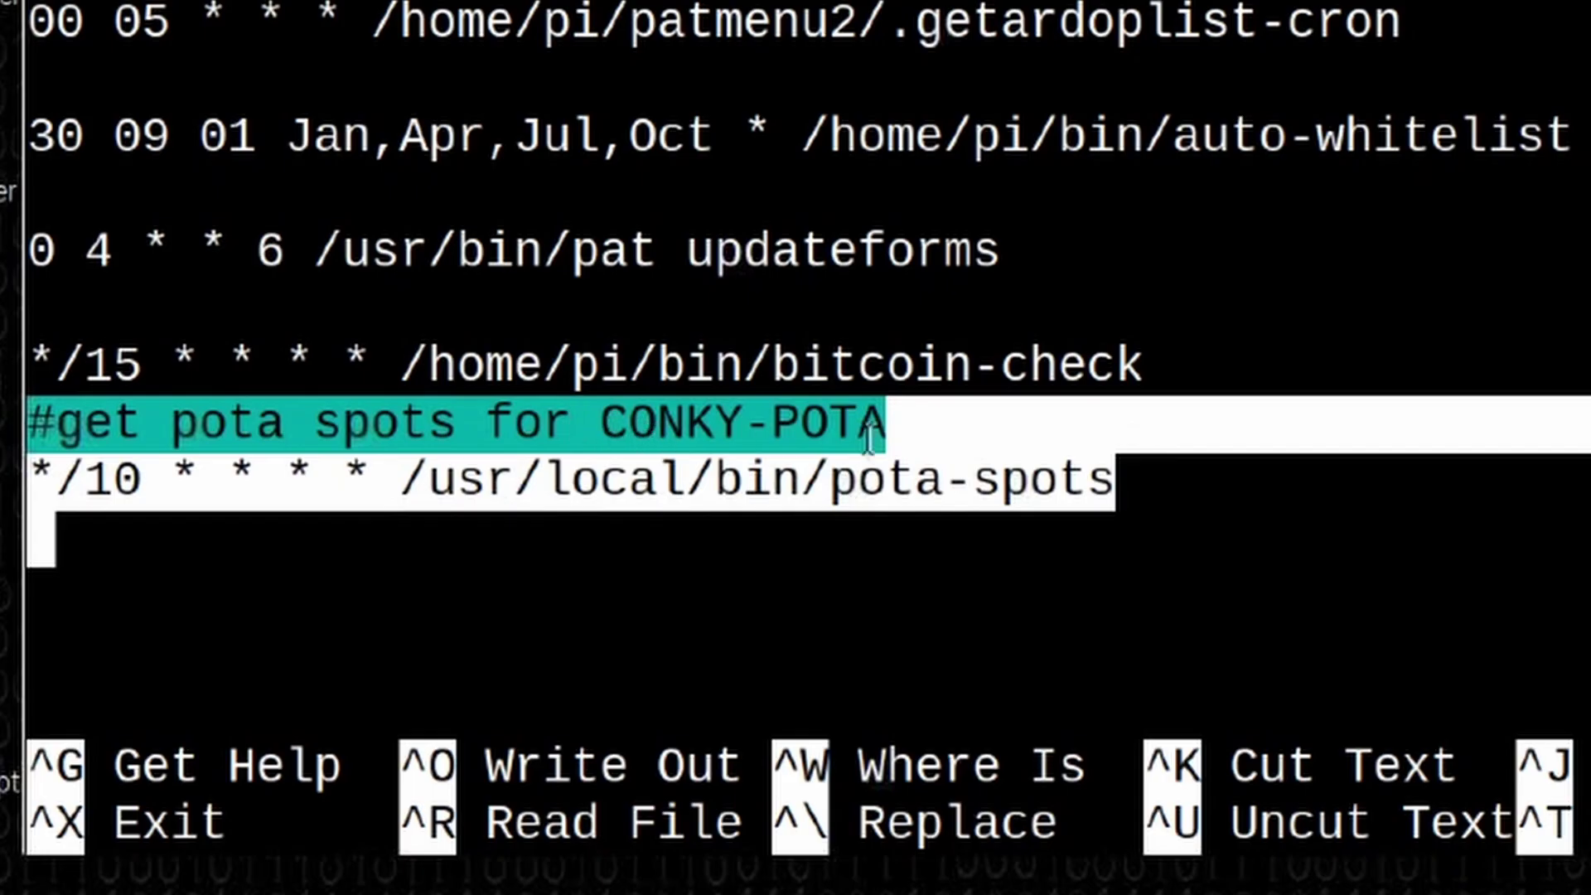
pyautogui.click(612, 566)
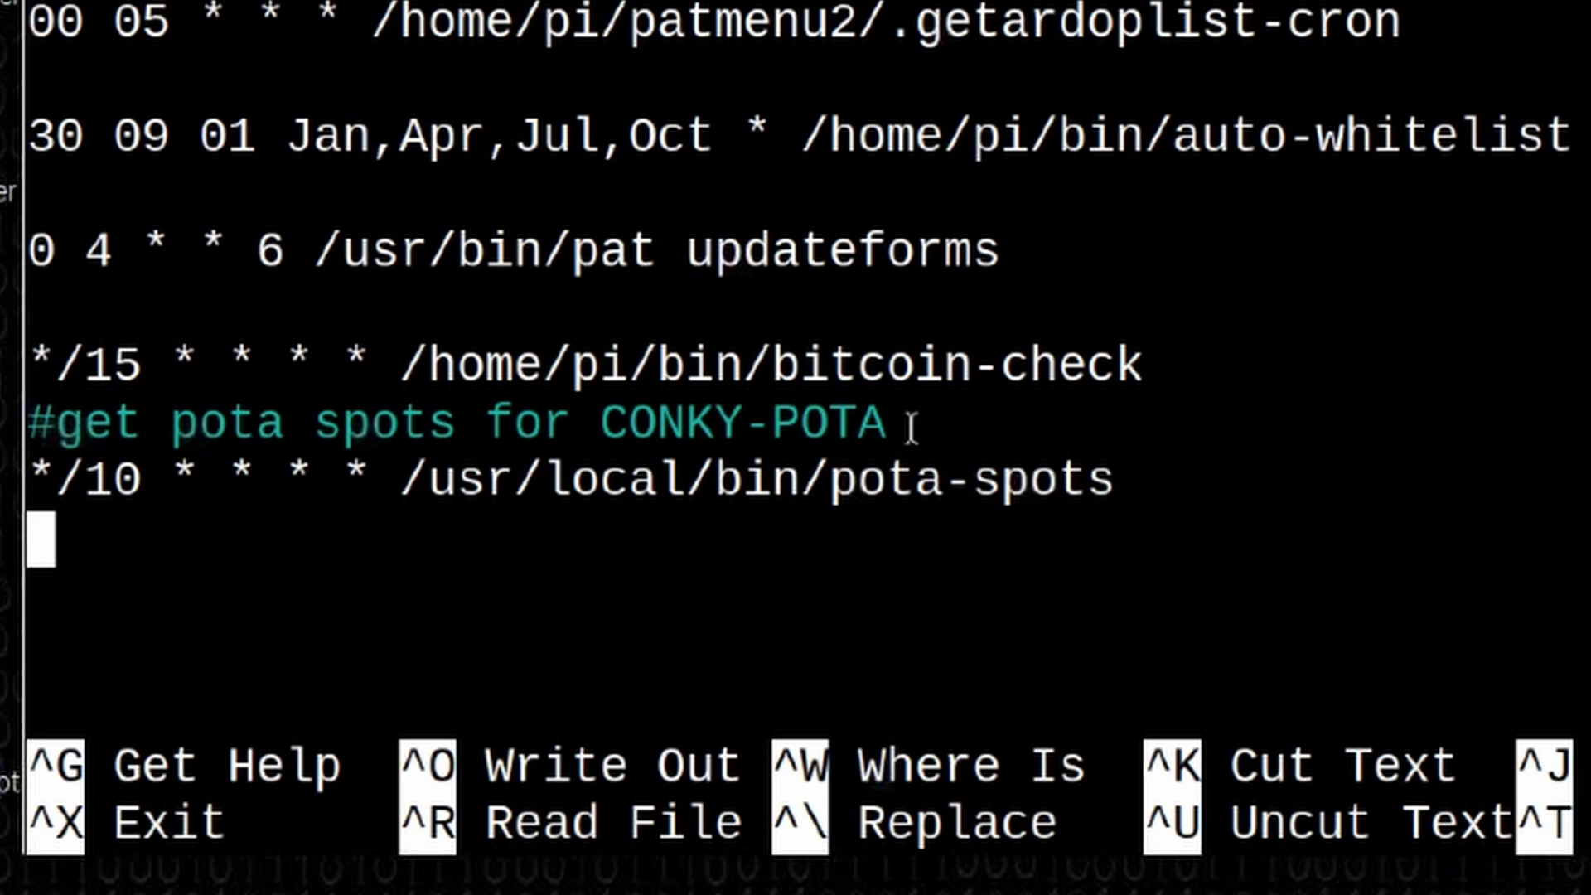
# Step: Change the pota-spots interval from */10 to */5, save and exit, then close the terminal
pyautogui.press('Up')
pyautogui.press('Right')
pyautogui.press('Right')
pyautogui.press('Right')
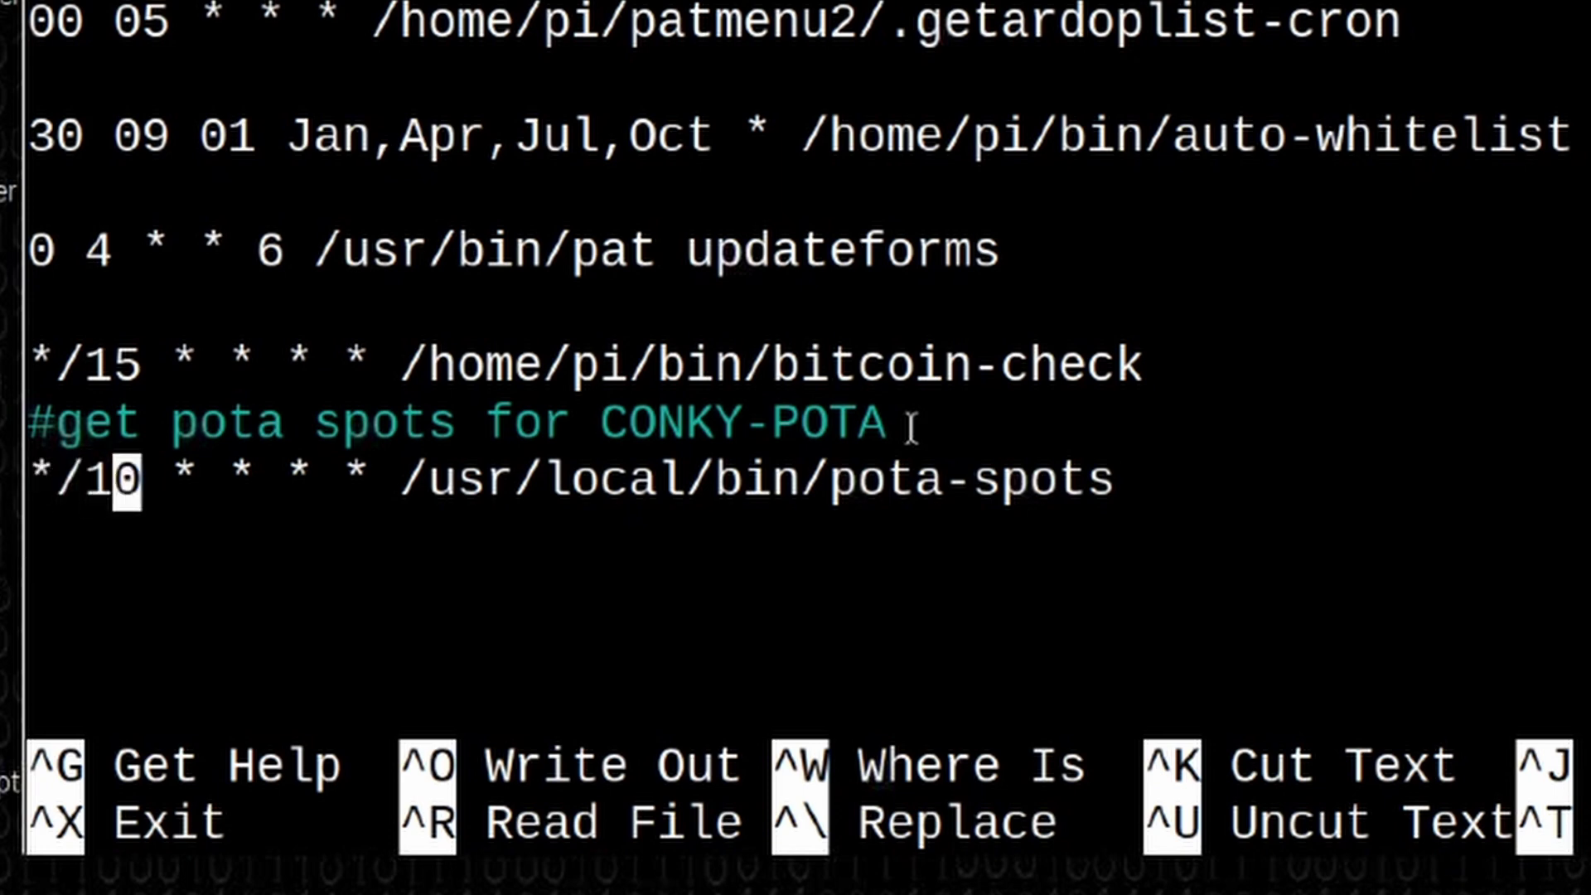
pyautogui.press('Right')
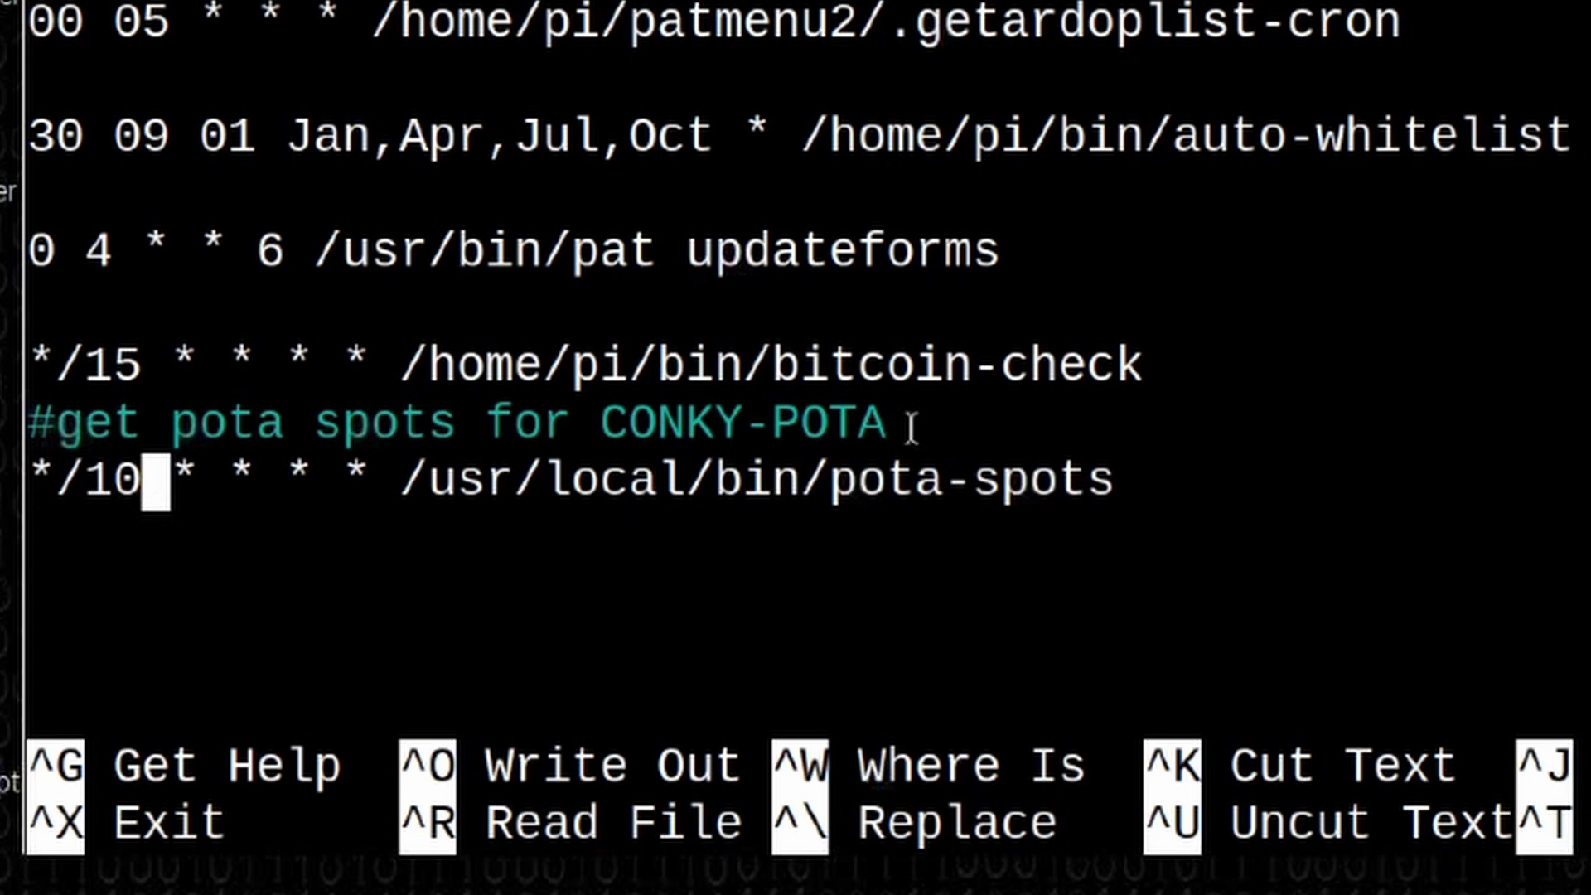
pyautogui.press('BackSpace')
pyautogui.press('BackSpace')
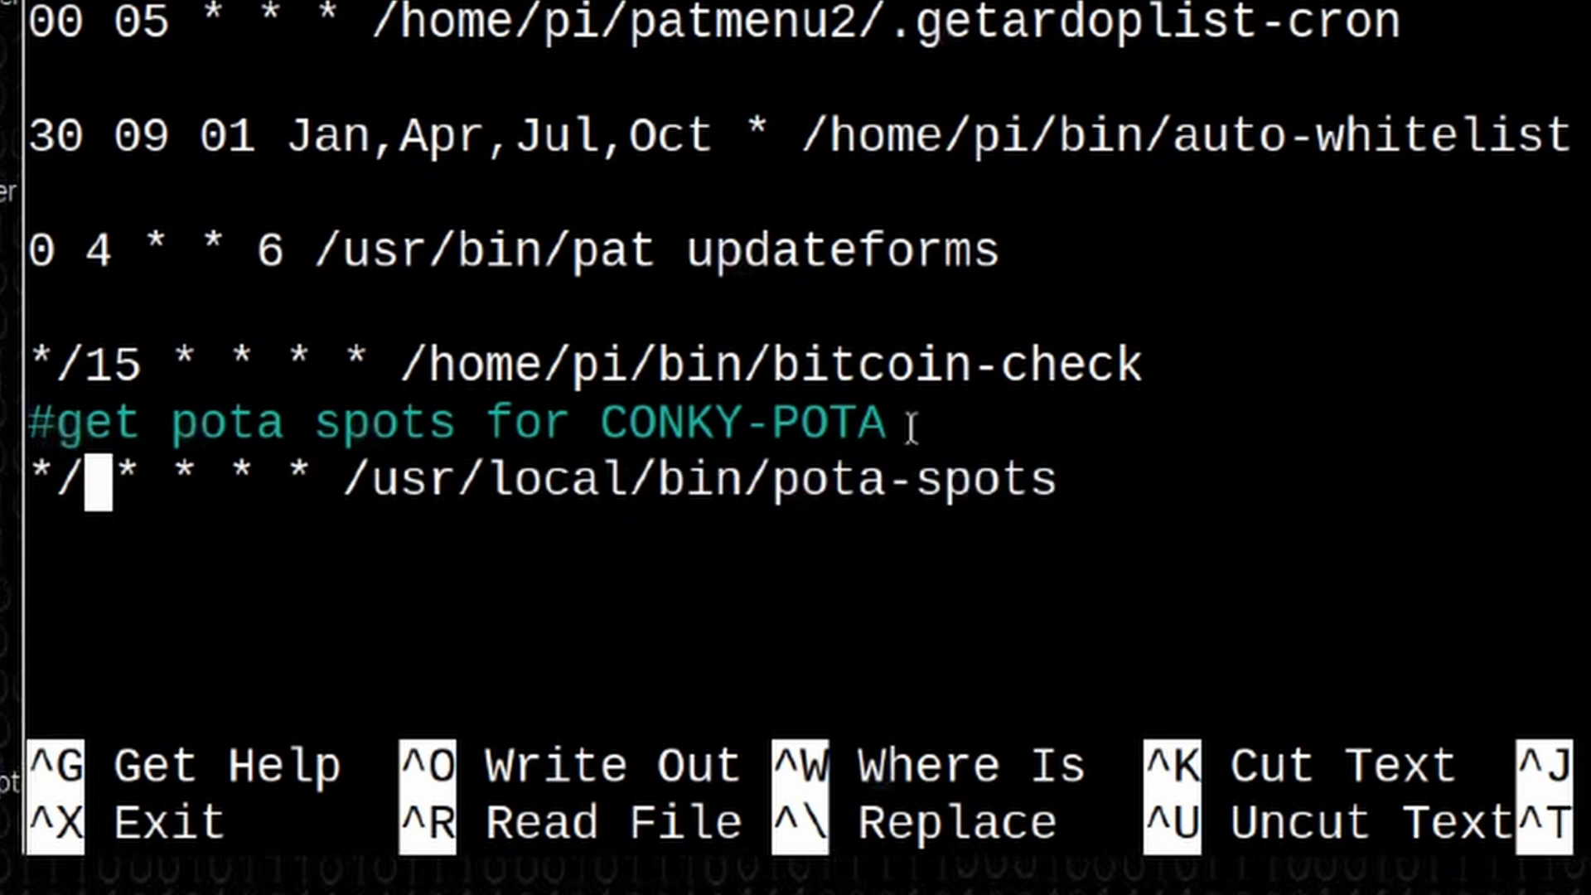
pyautogui.write('5')
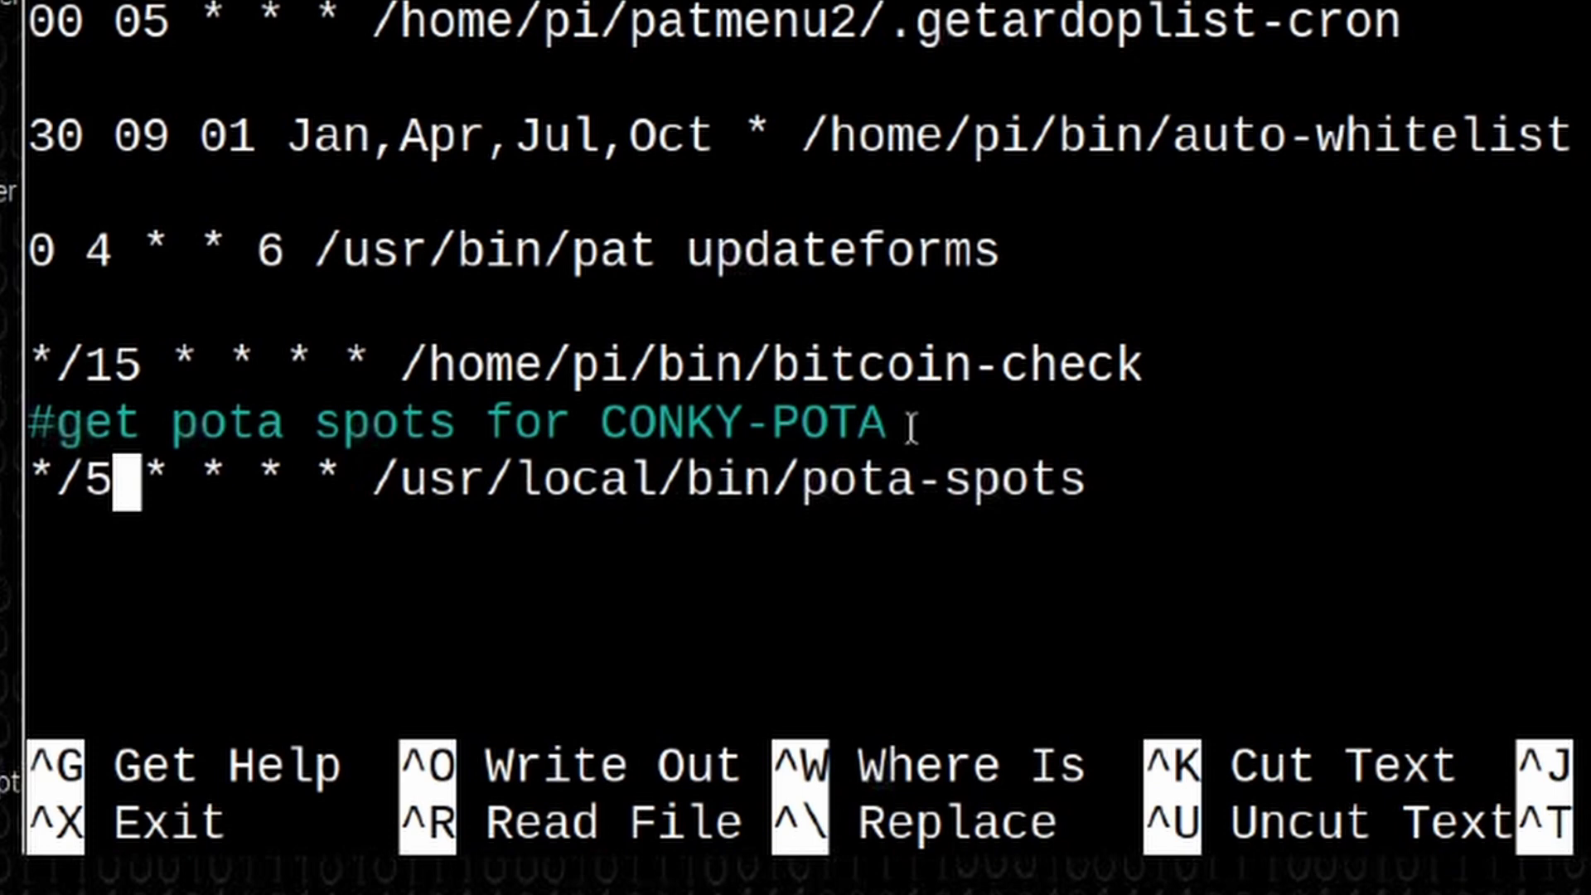
pyautogui.press('Left')
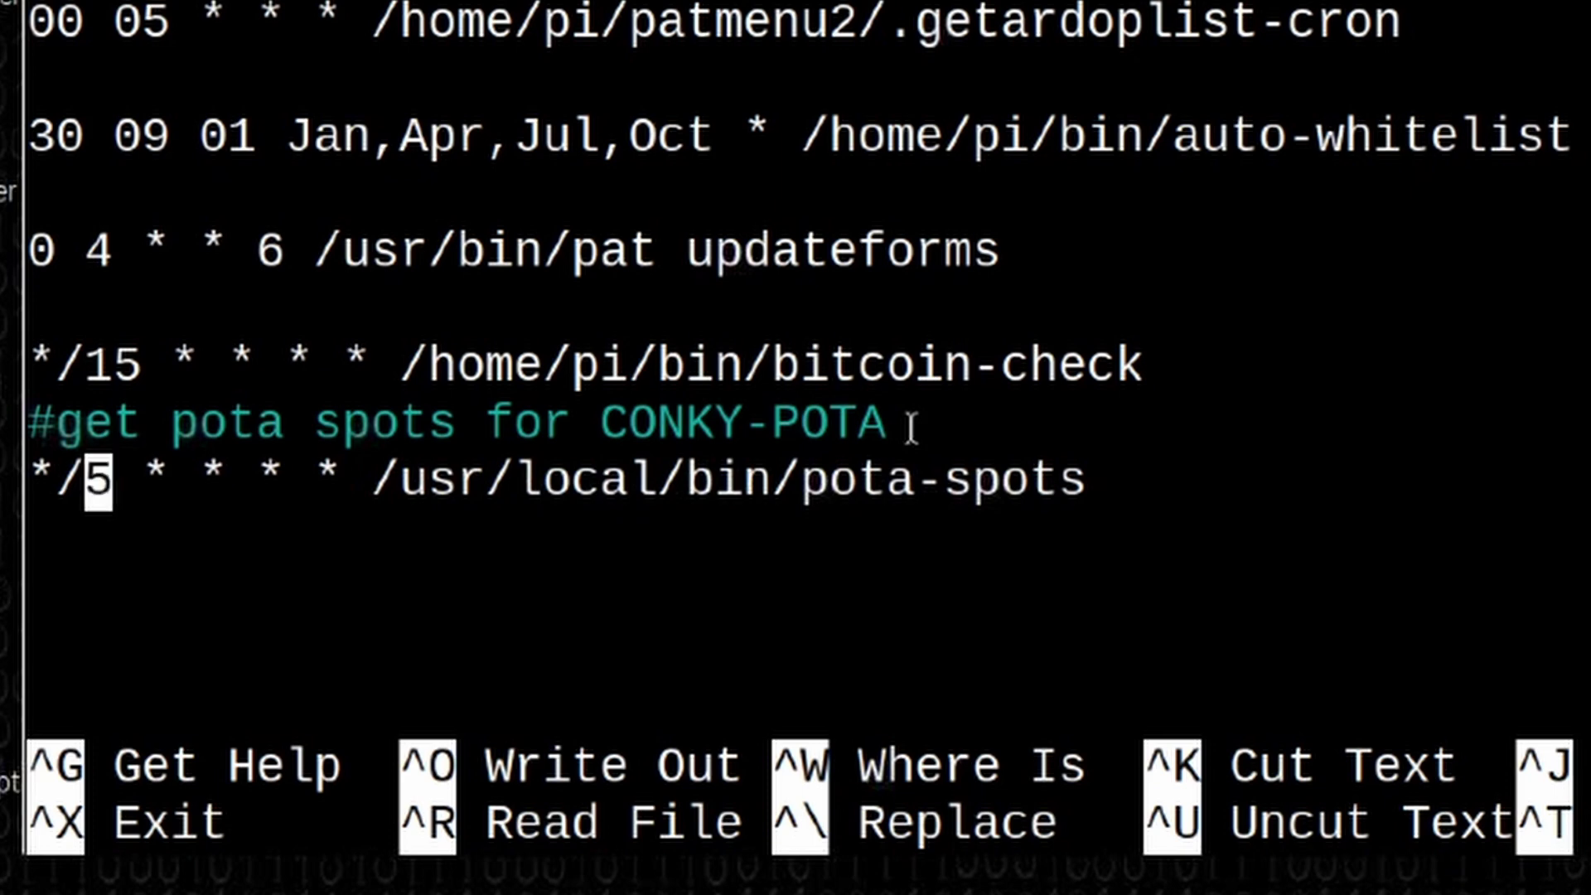
pyautogui.press('Right')
pyautogui.press('Right')
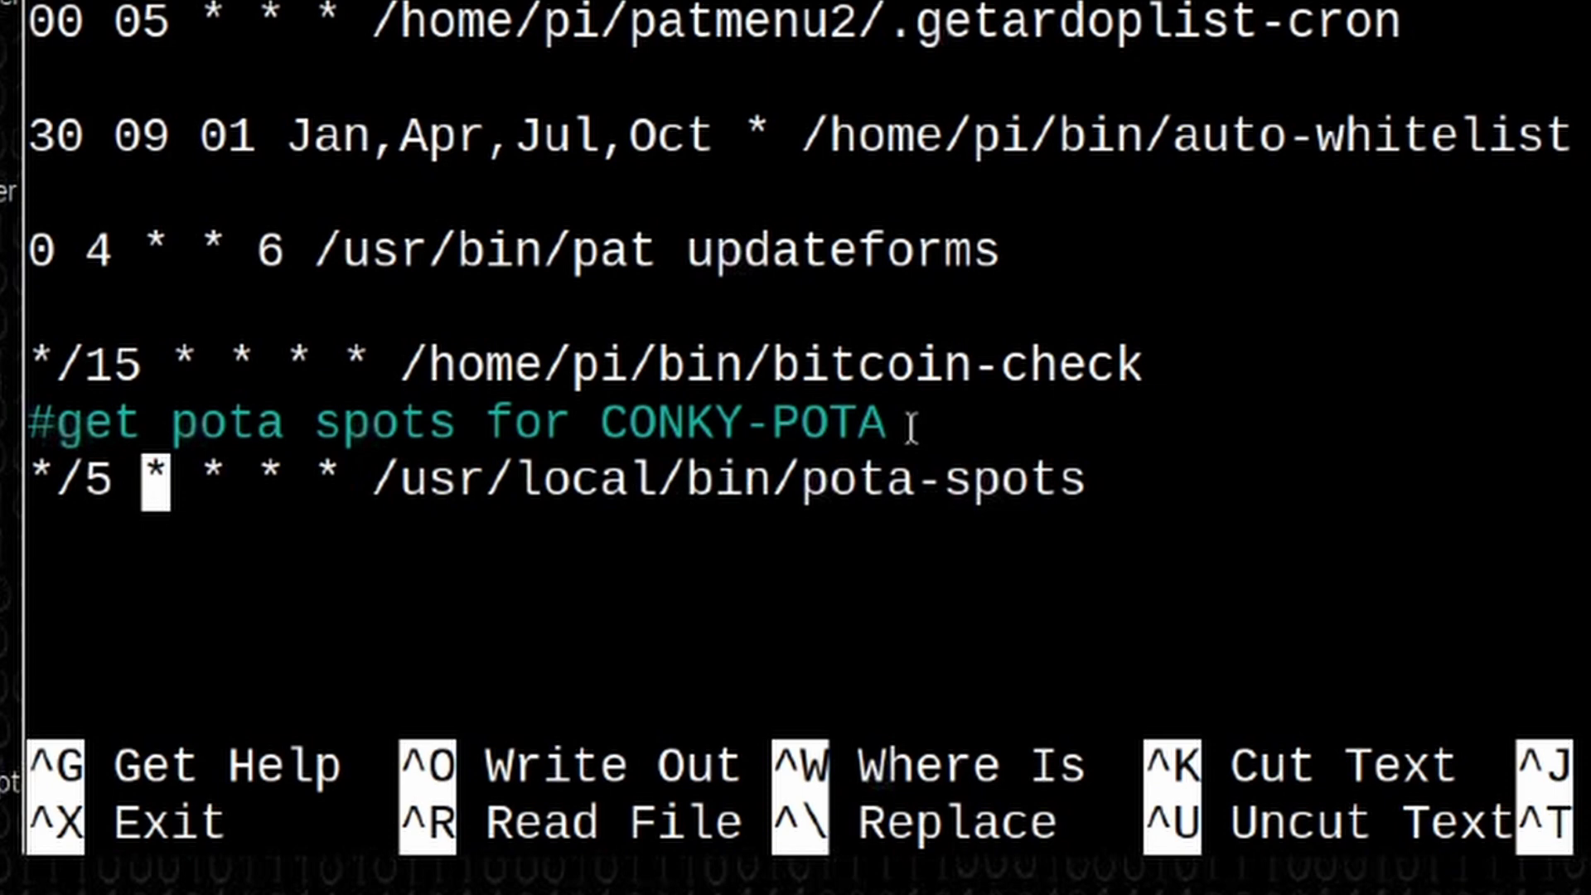
pyautogui.hotkey('ctrl', 's')
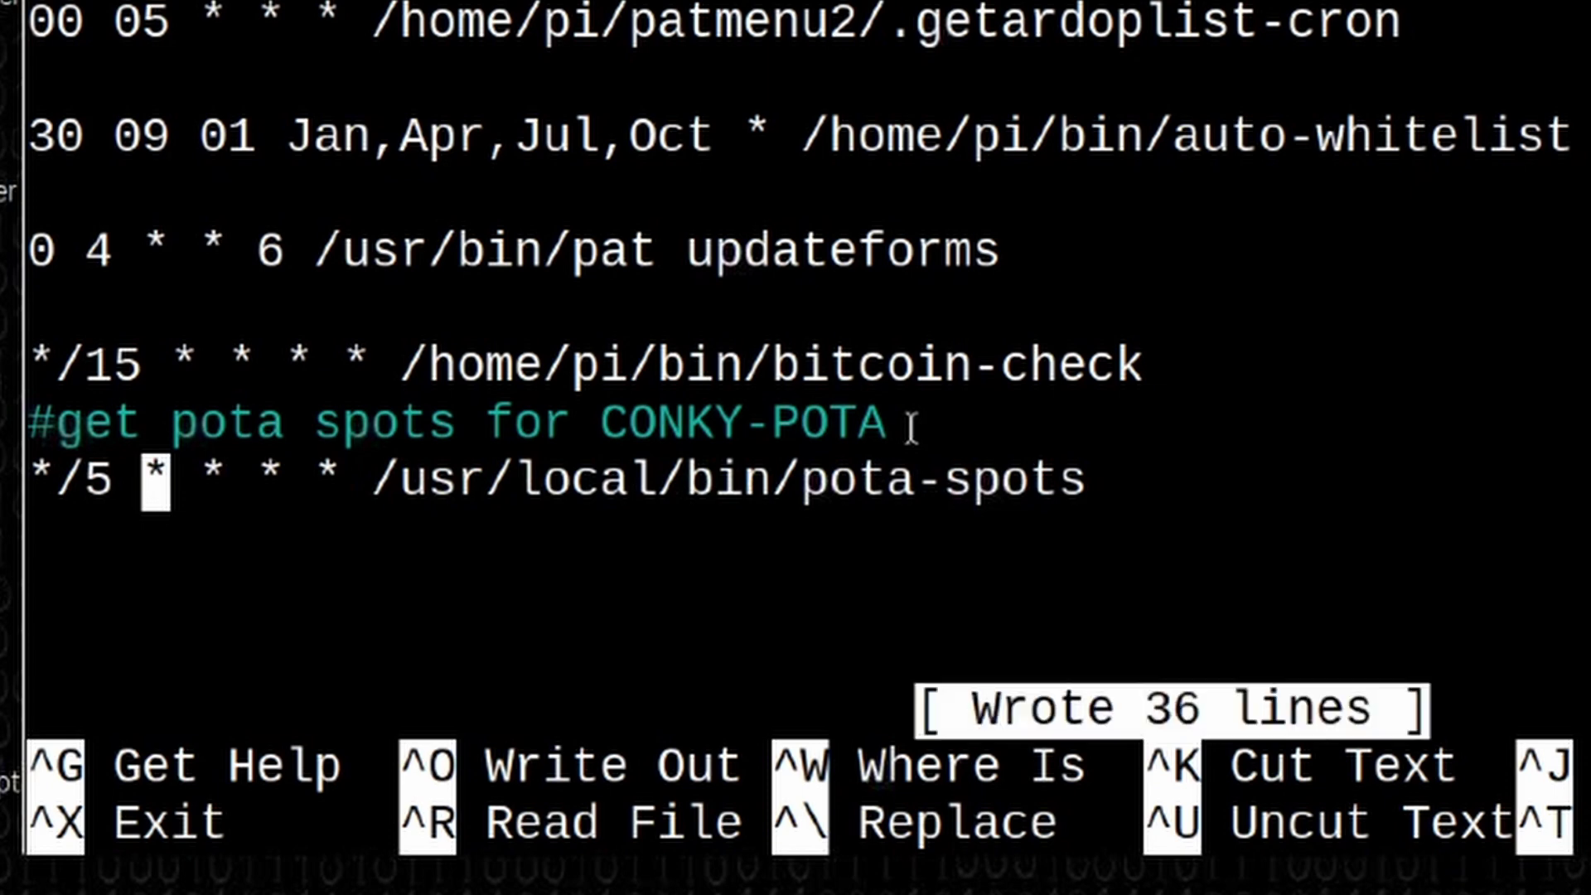
pyautogui.hotkey('ctrl', 'x')
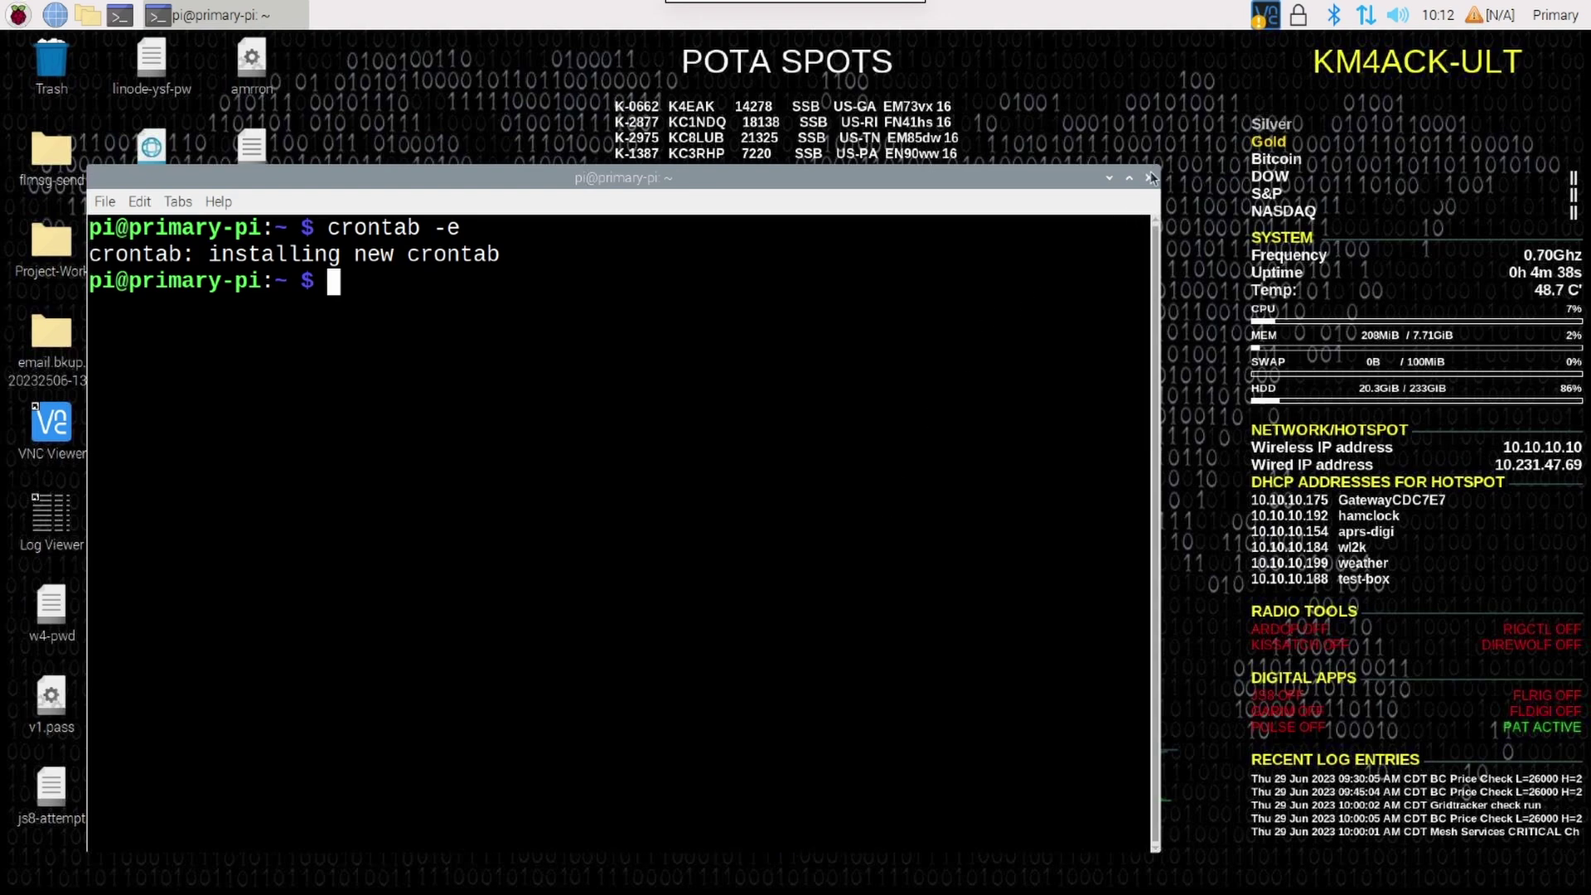
pyautogui.click(1151, 176)
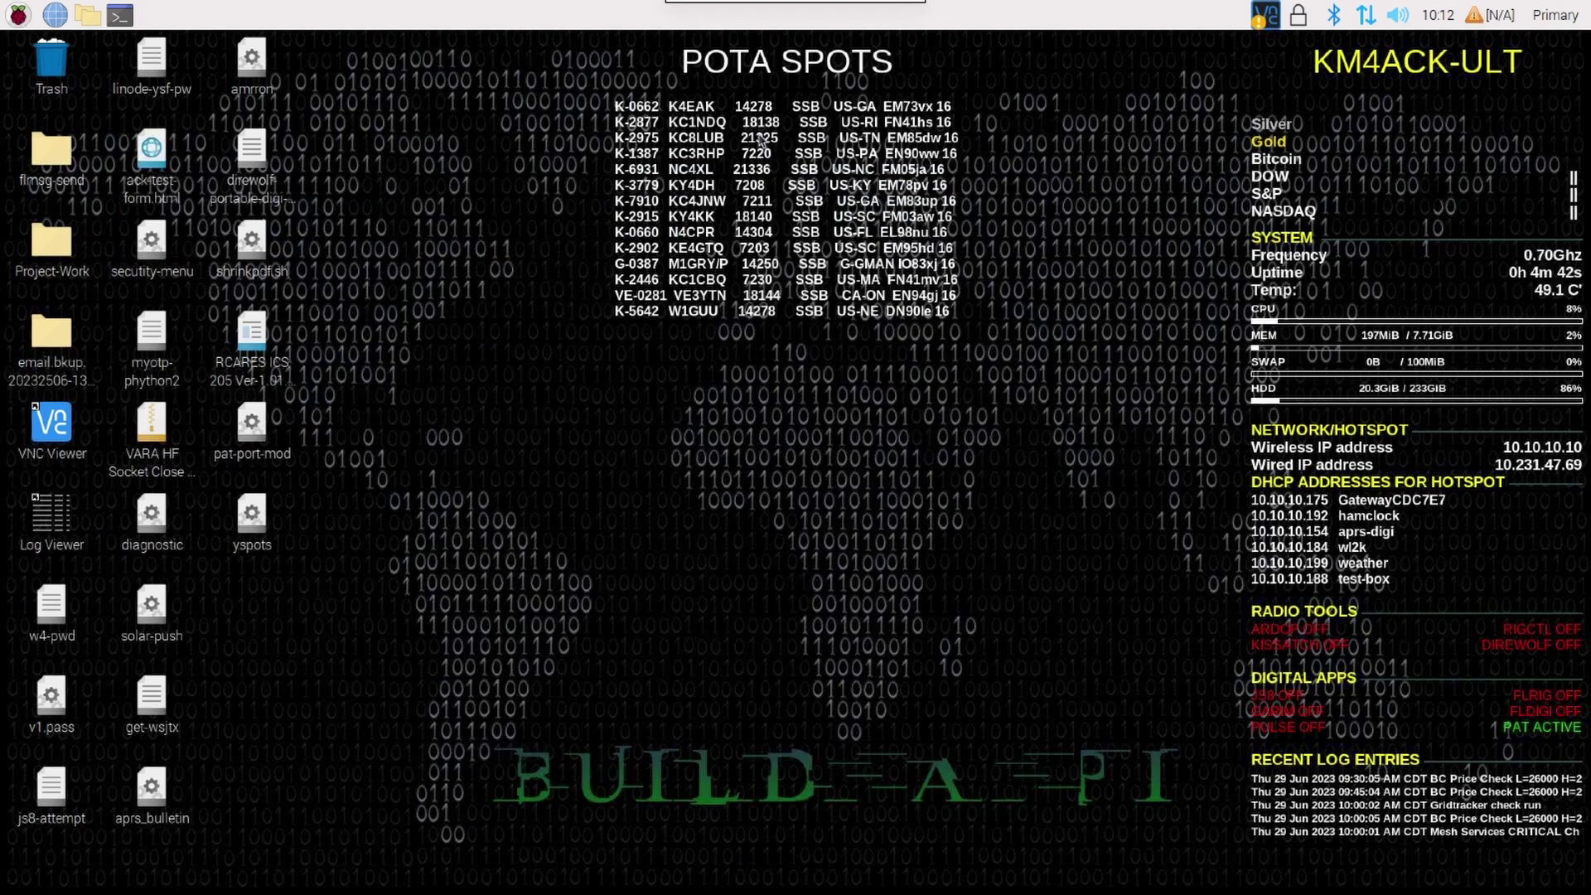
# Step: Show hidden files in the home folder of the file manager
pyautogui.click(90, 17)
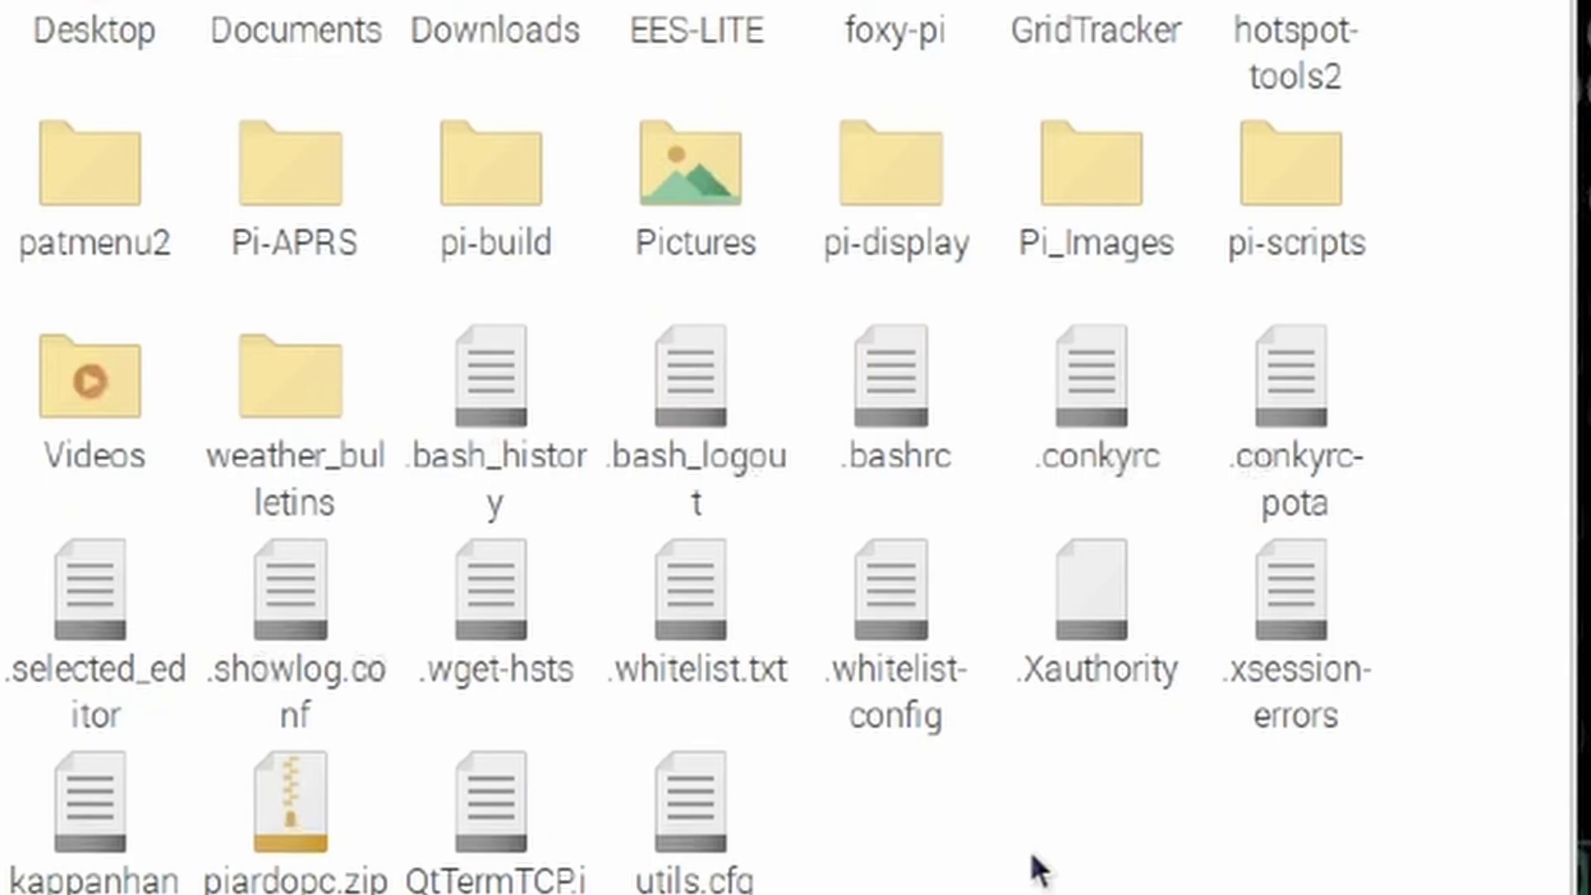
pyautogui.click(1291, 375)
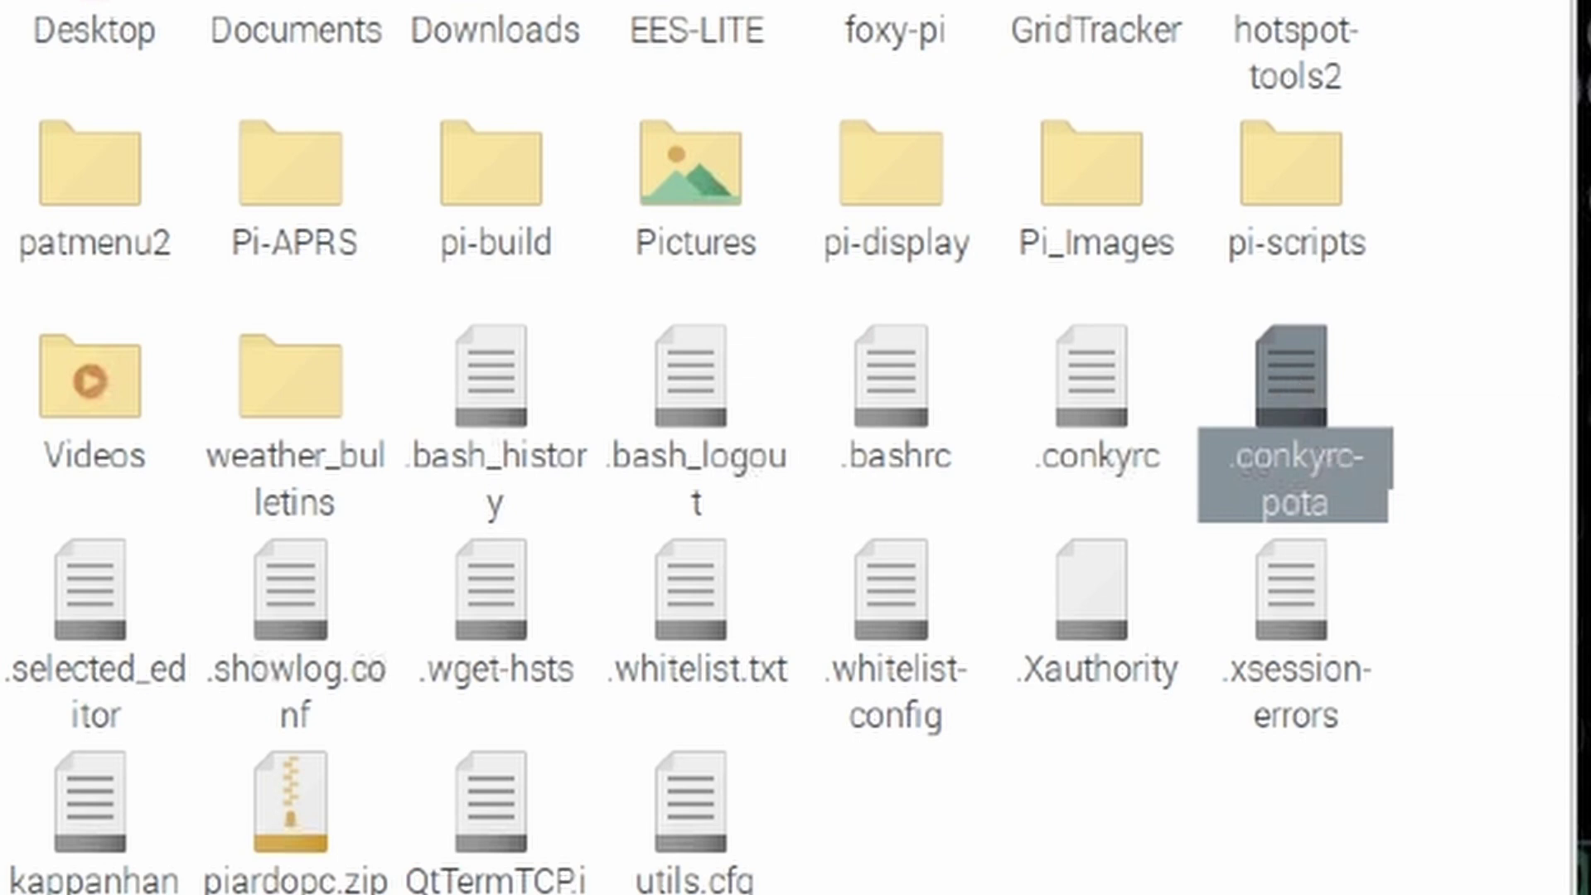
pyautogui.rightClick(1004, 421)
pyautogui.click(1152, 869)
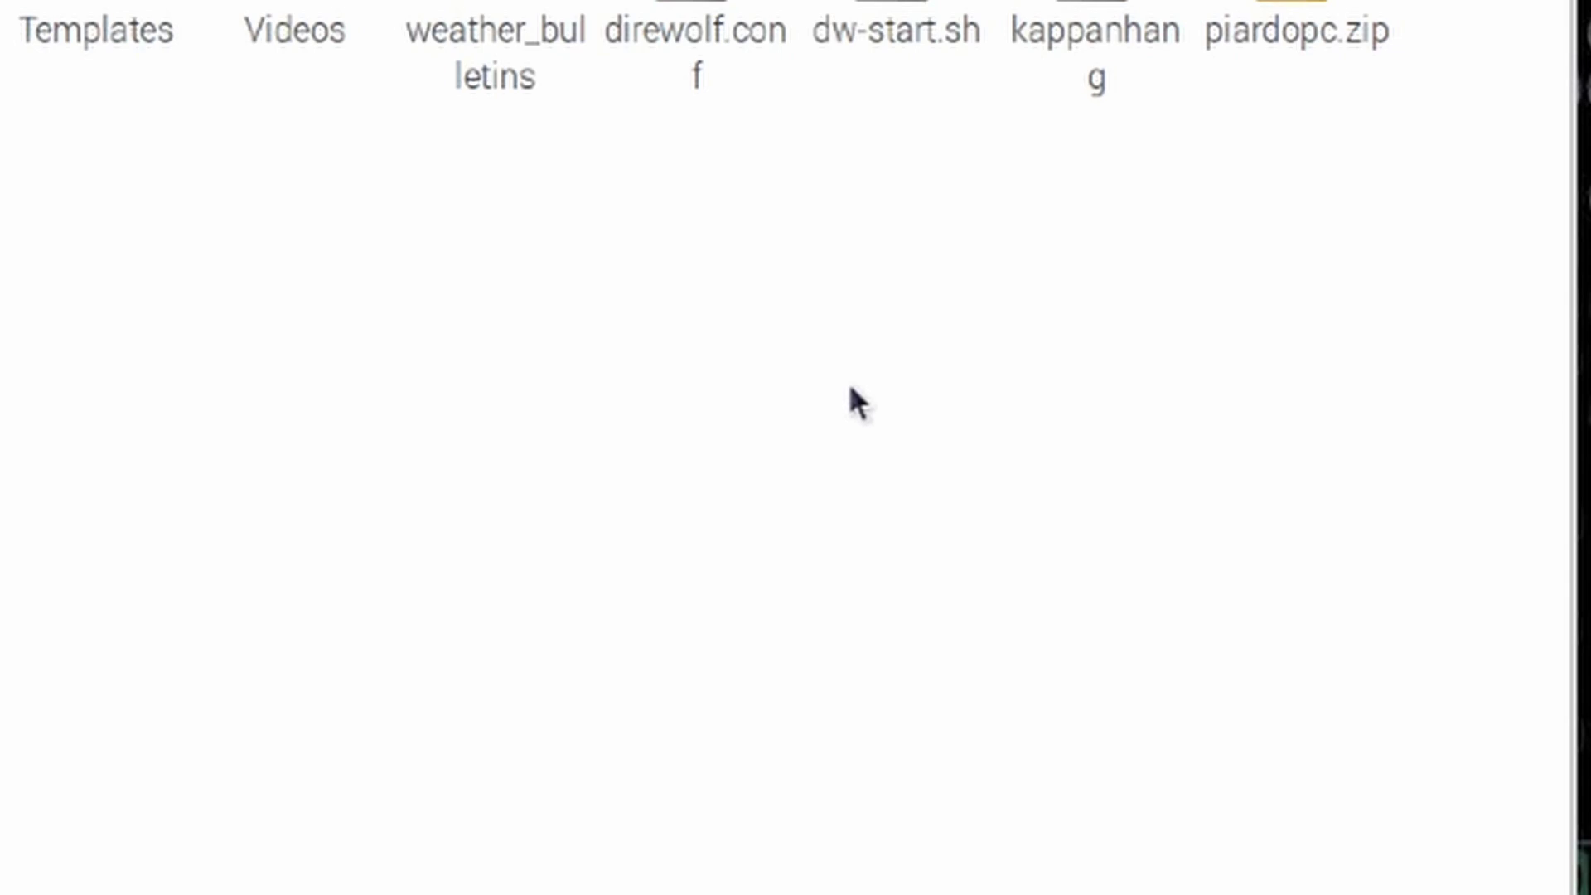
pyautogui.rightClick(696, 335)
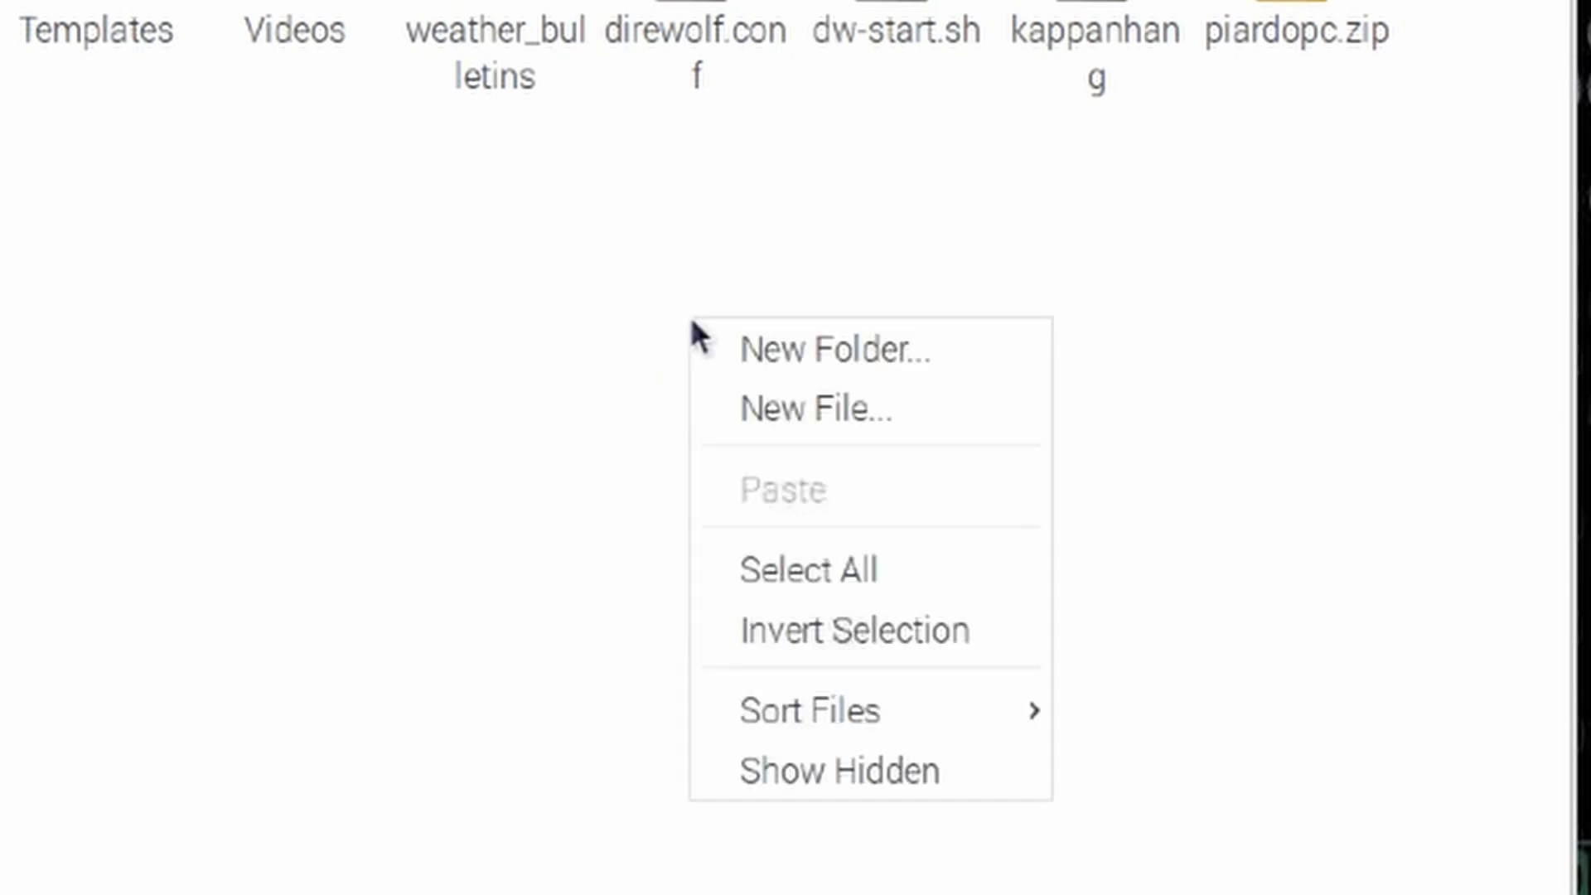
pyautogui.click(842, 771)
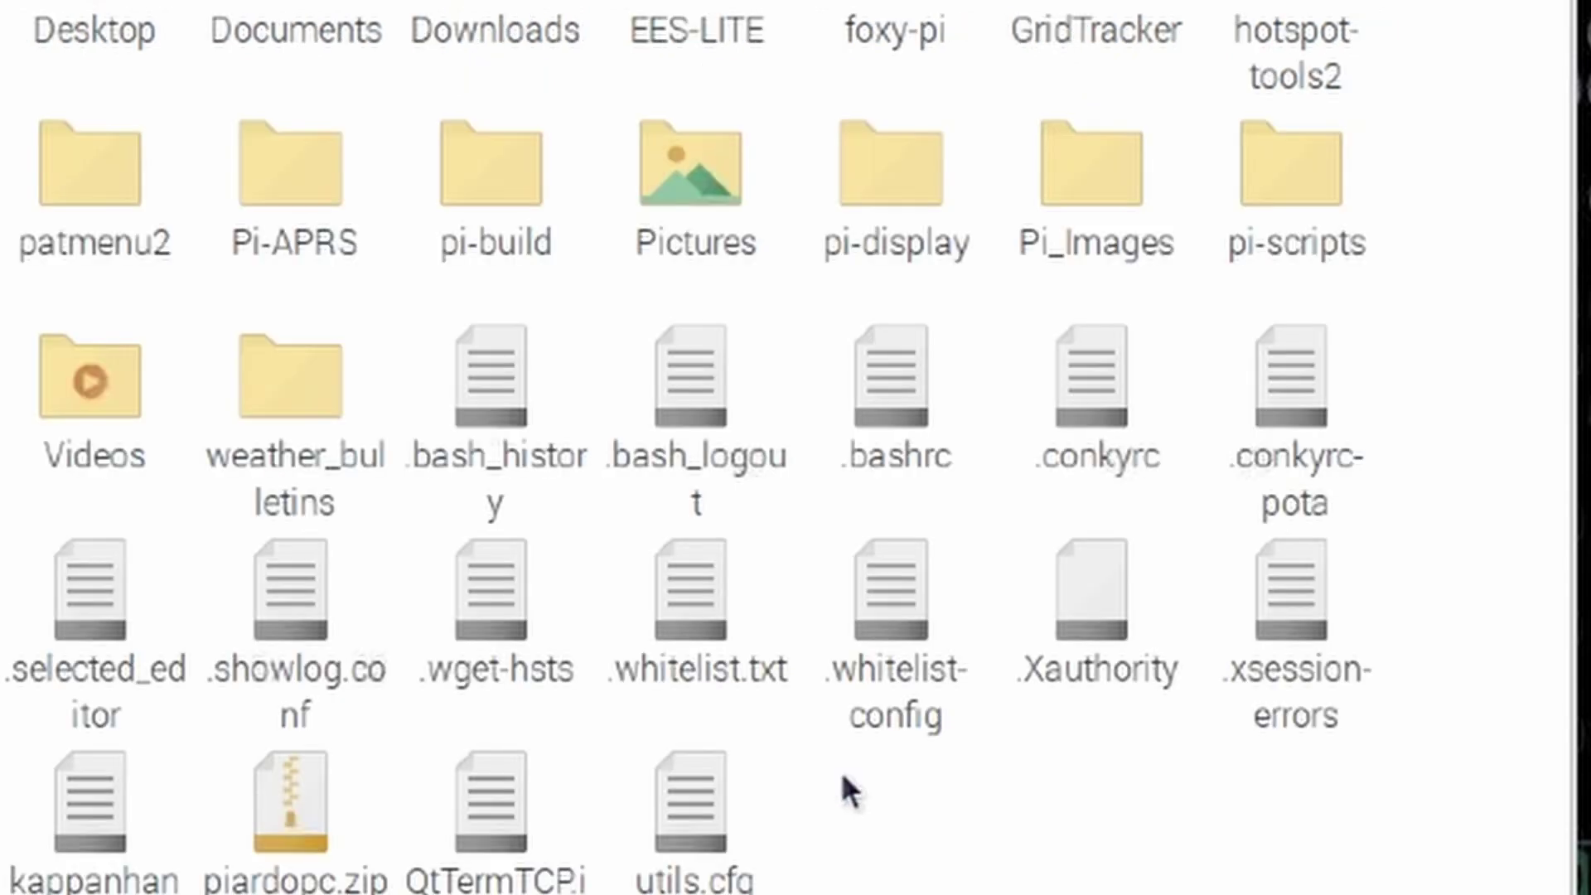
# Step: Open .conkyrc-pota in the Mousepad text editor
pyautogui.click(1289, 385)
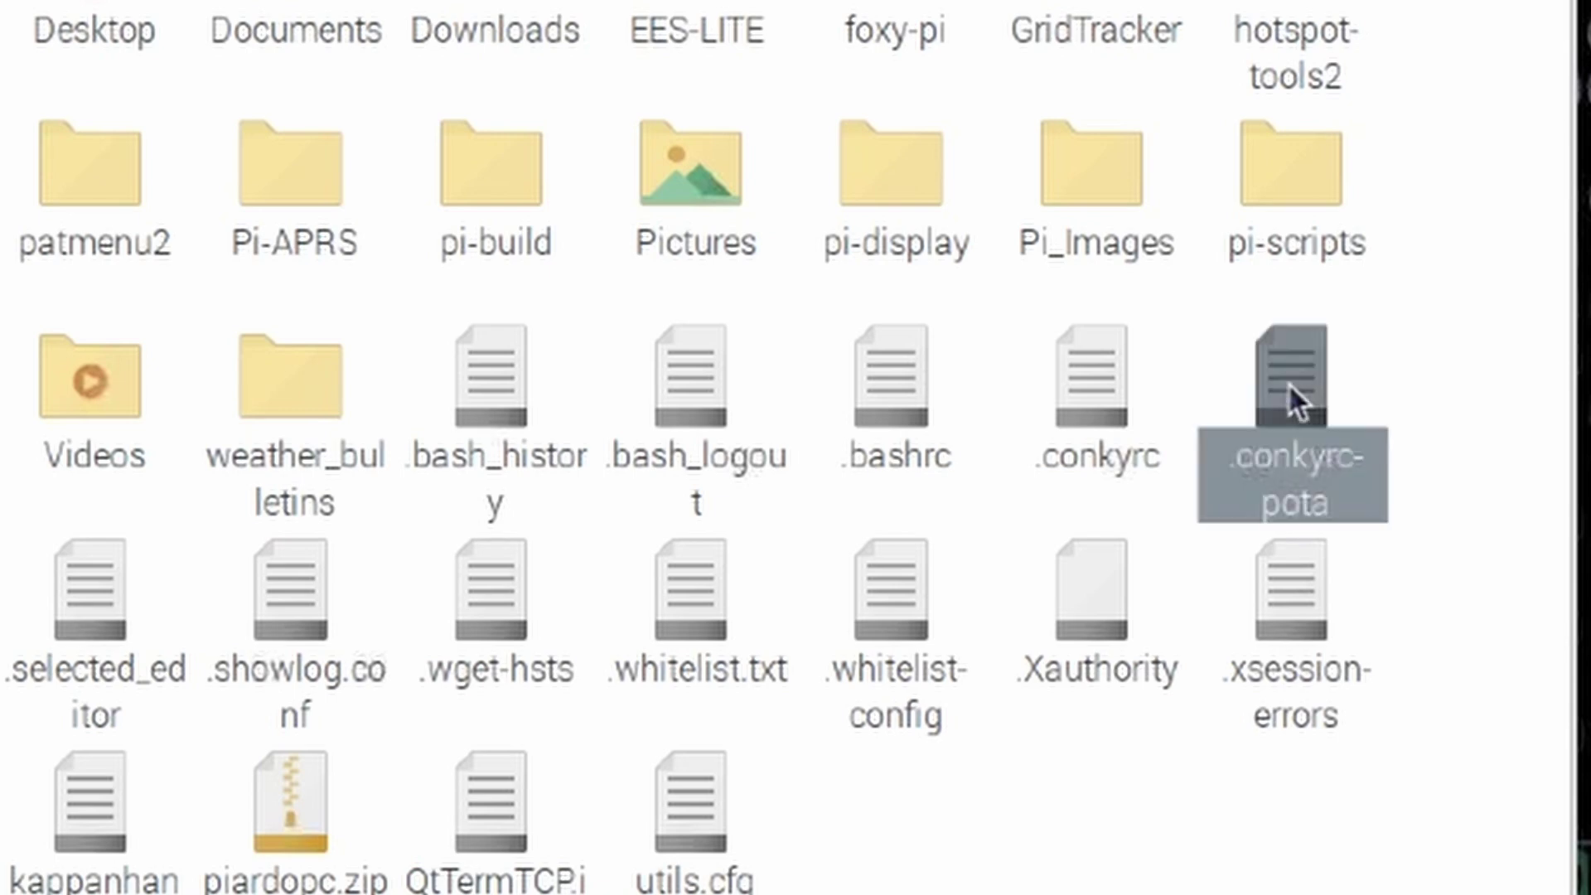
pyautogui.rightClick(1291, 396)
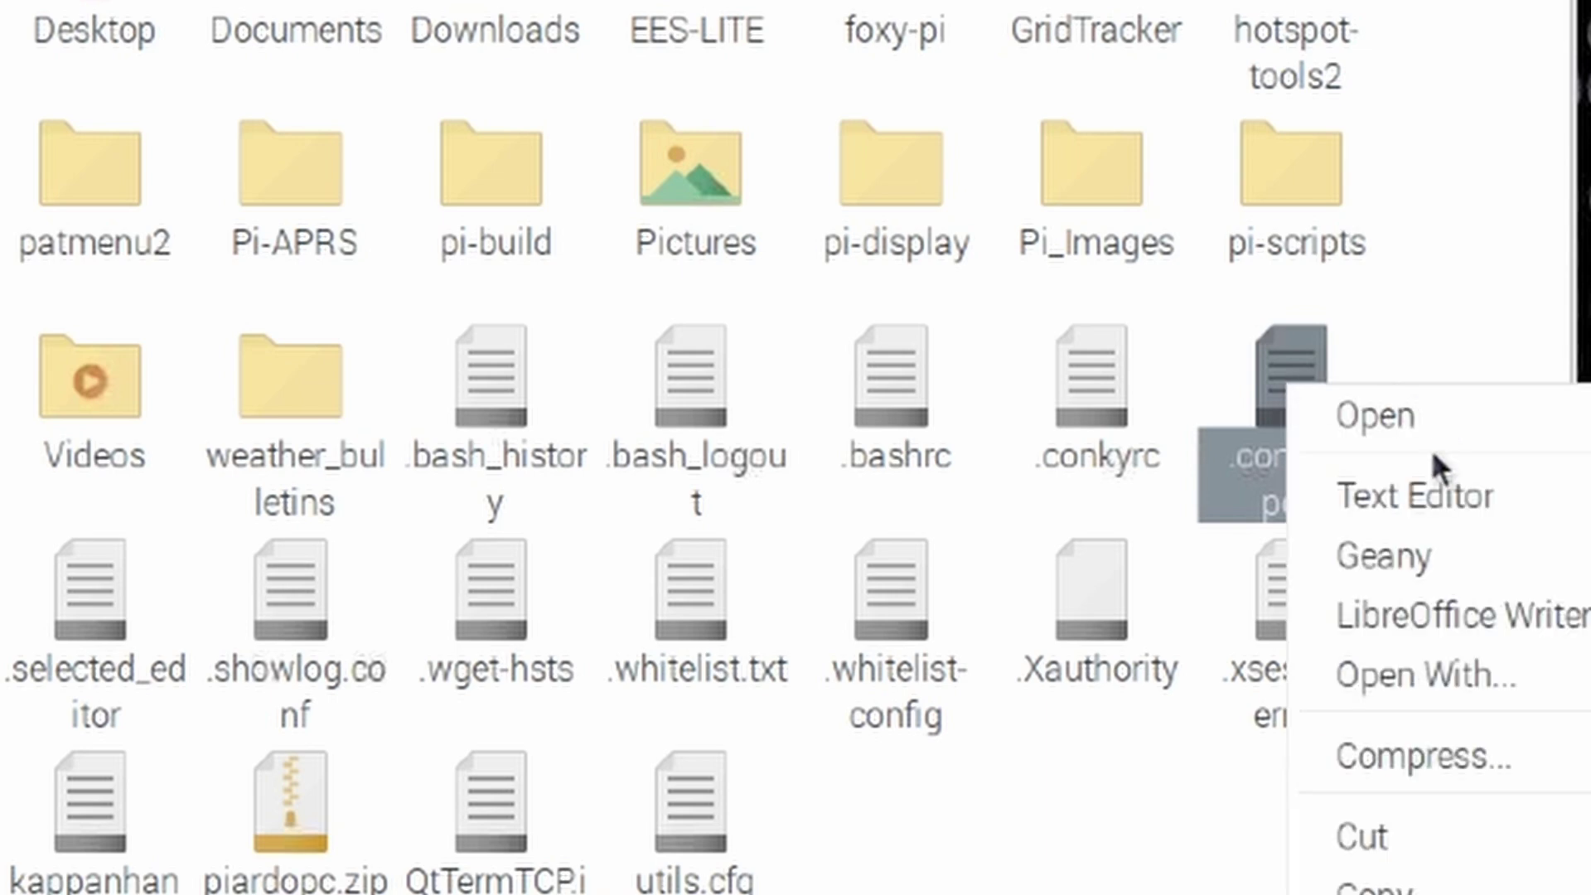
pyautogui.click(1442, 501)
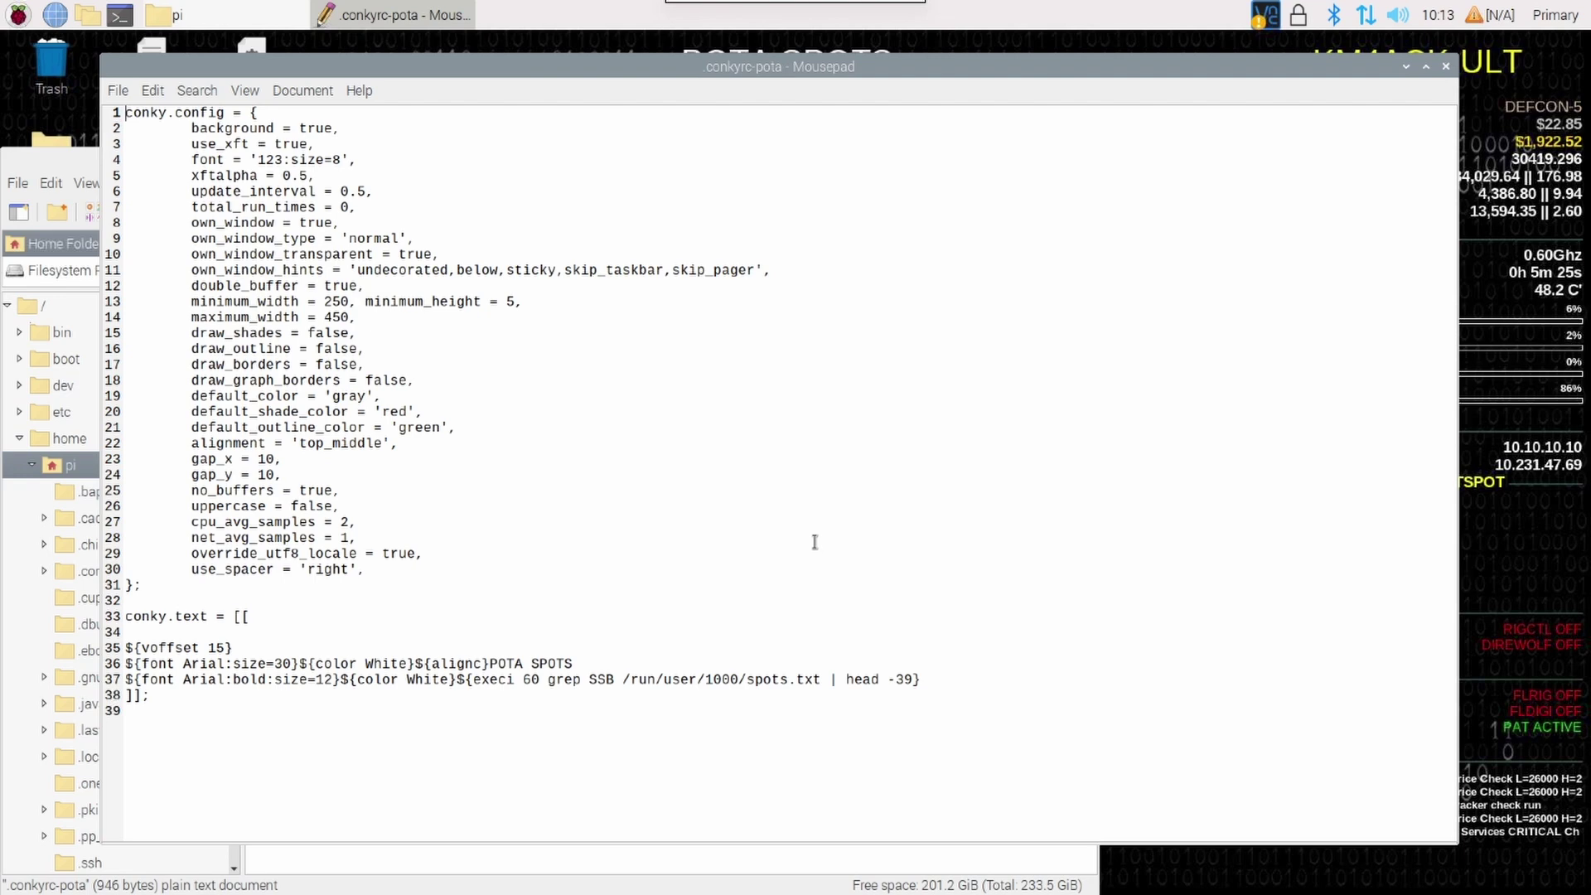
pyautogui.moveTo(923, 679); pyautogui.dragTo(880, 679)
pyautogui.moveTo(662, 670); pyautogui.dragTo(122, 663)
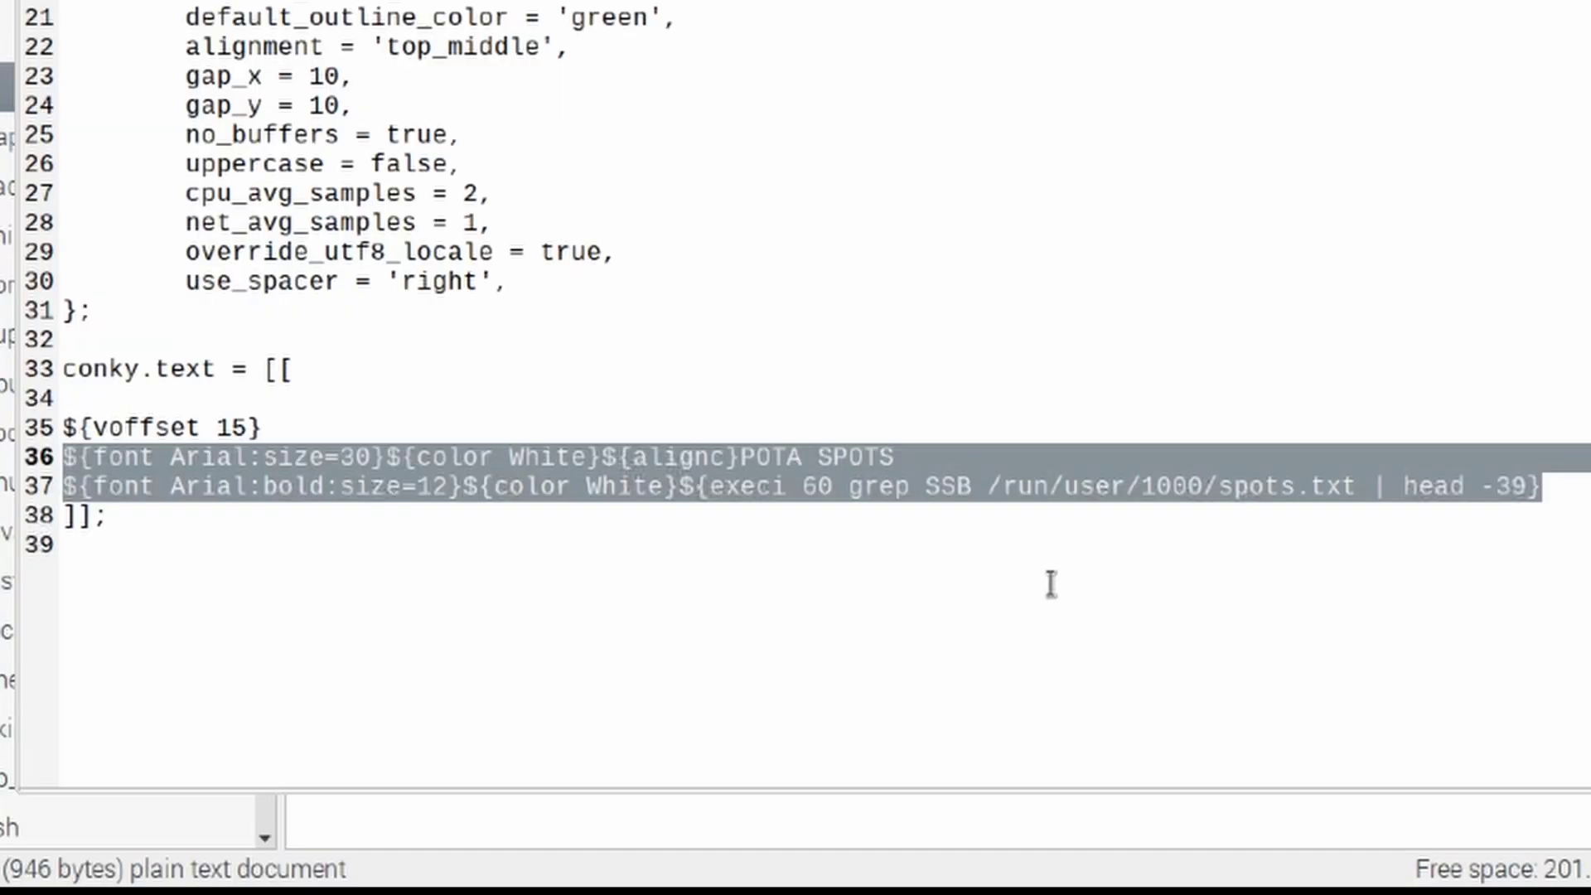
pyautogui.click(977, 561)
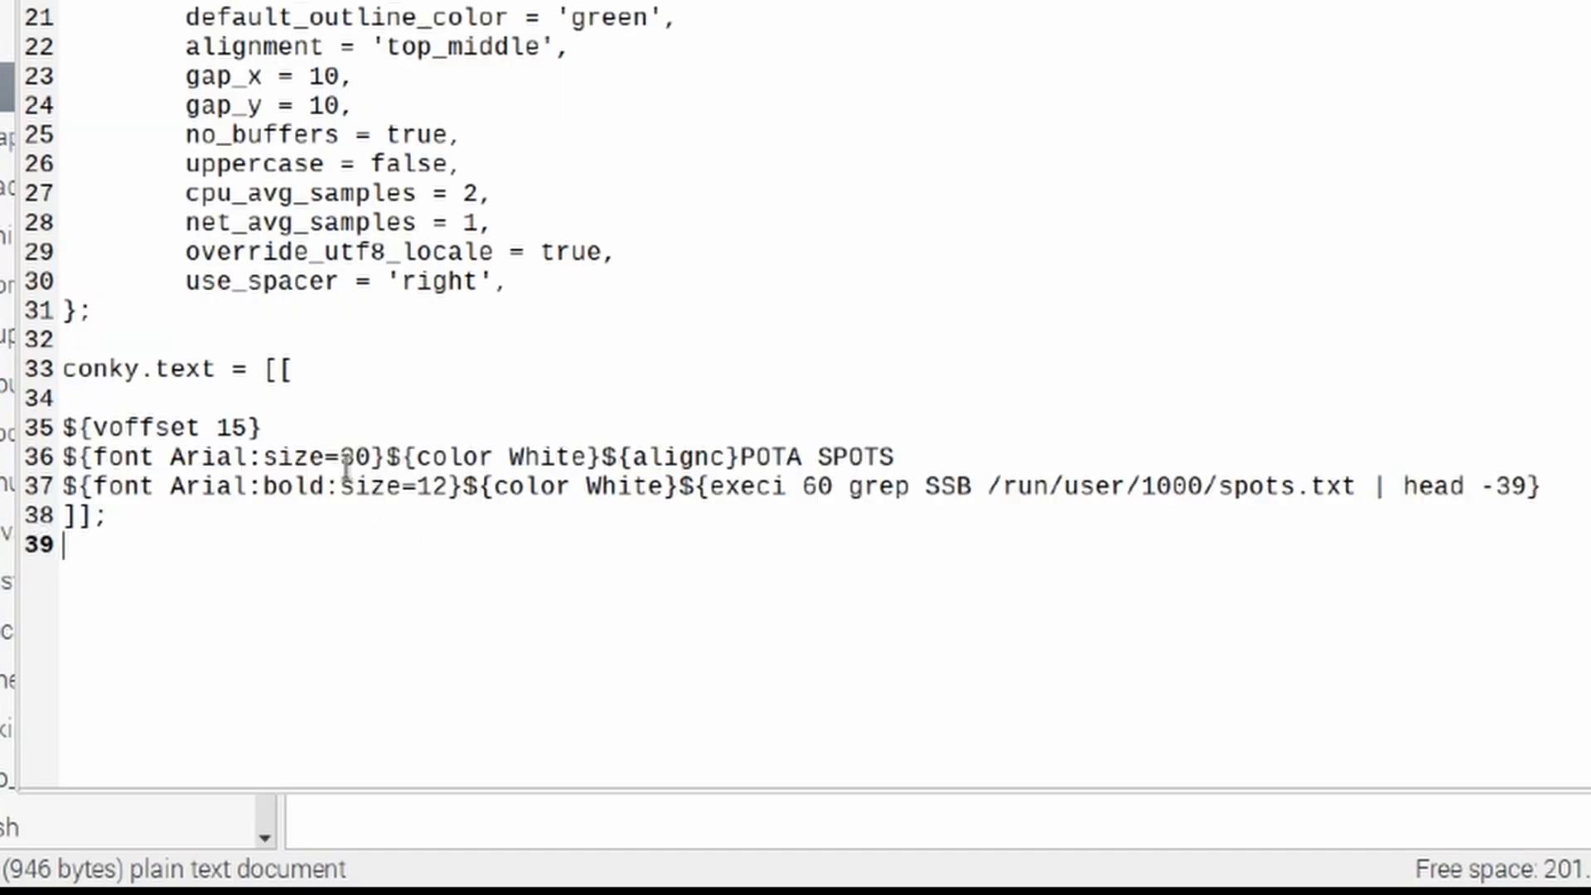
pyautogui.moveTo(340, 457); pyautogui.dragTo(366, 456)
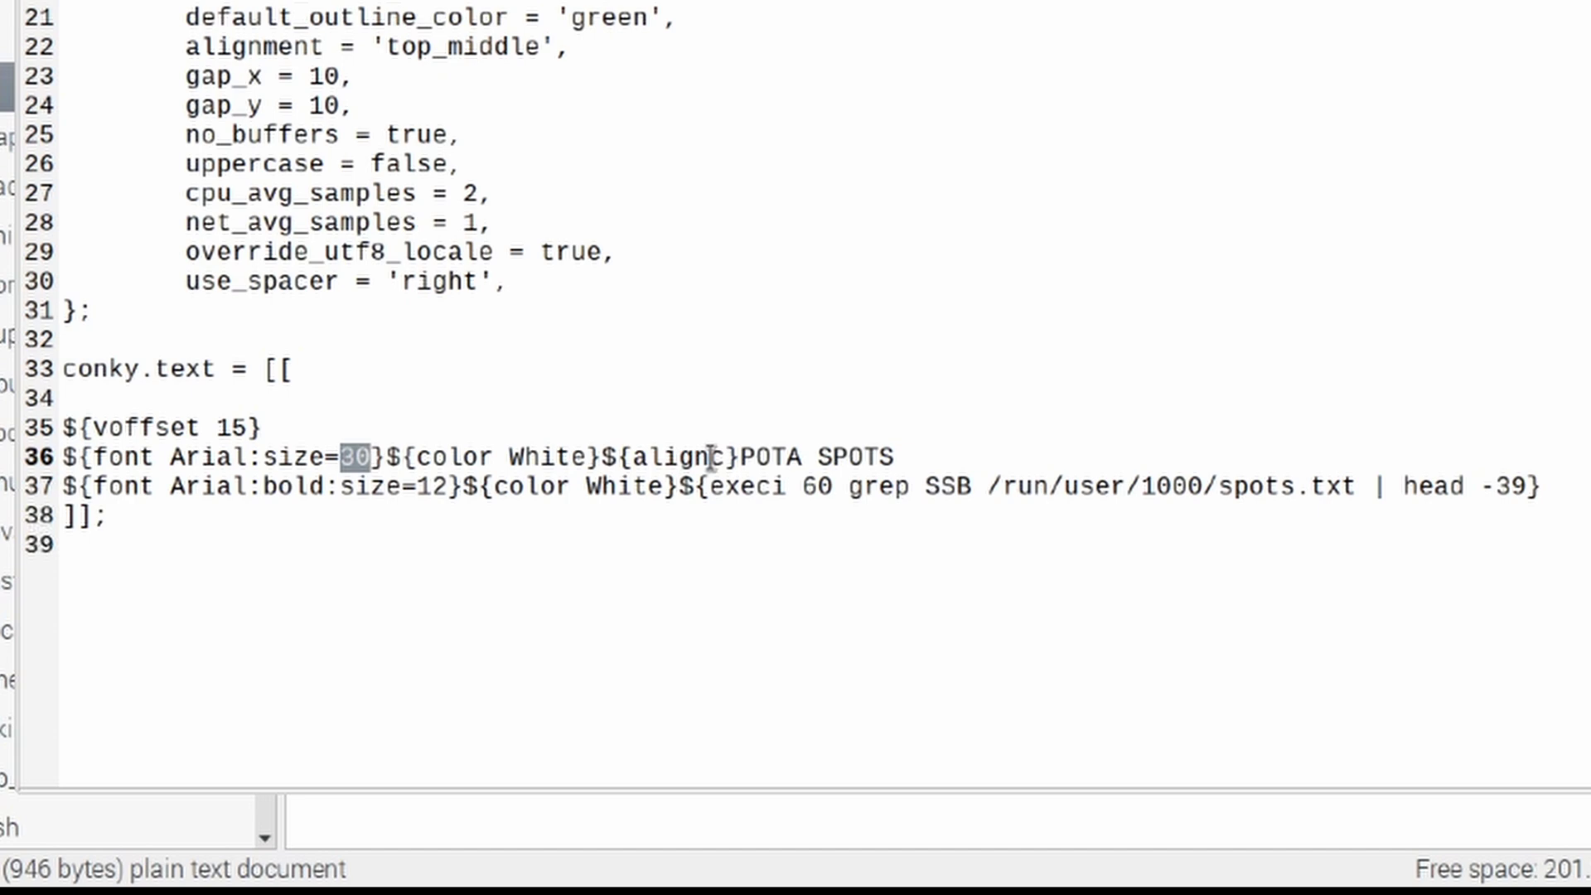
pyautogui.moveTo(740, 456); pyautogui.dragTo(899, 457)
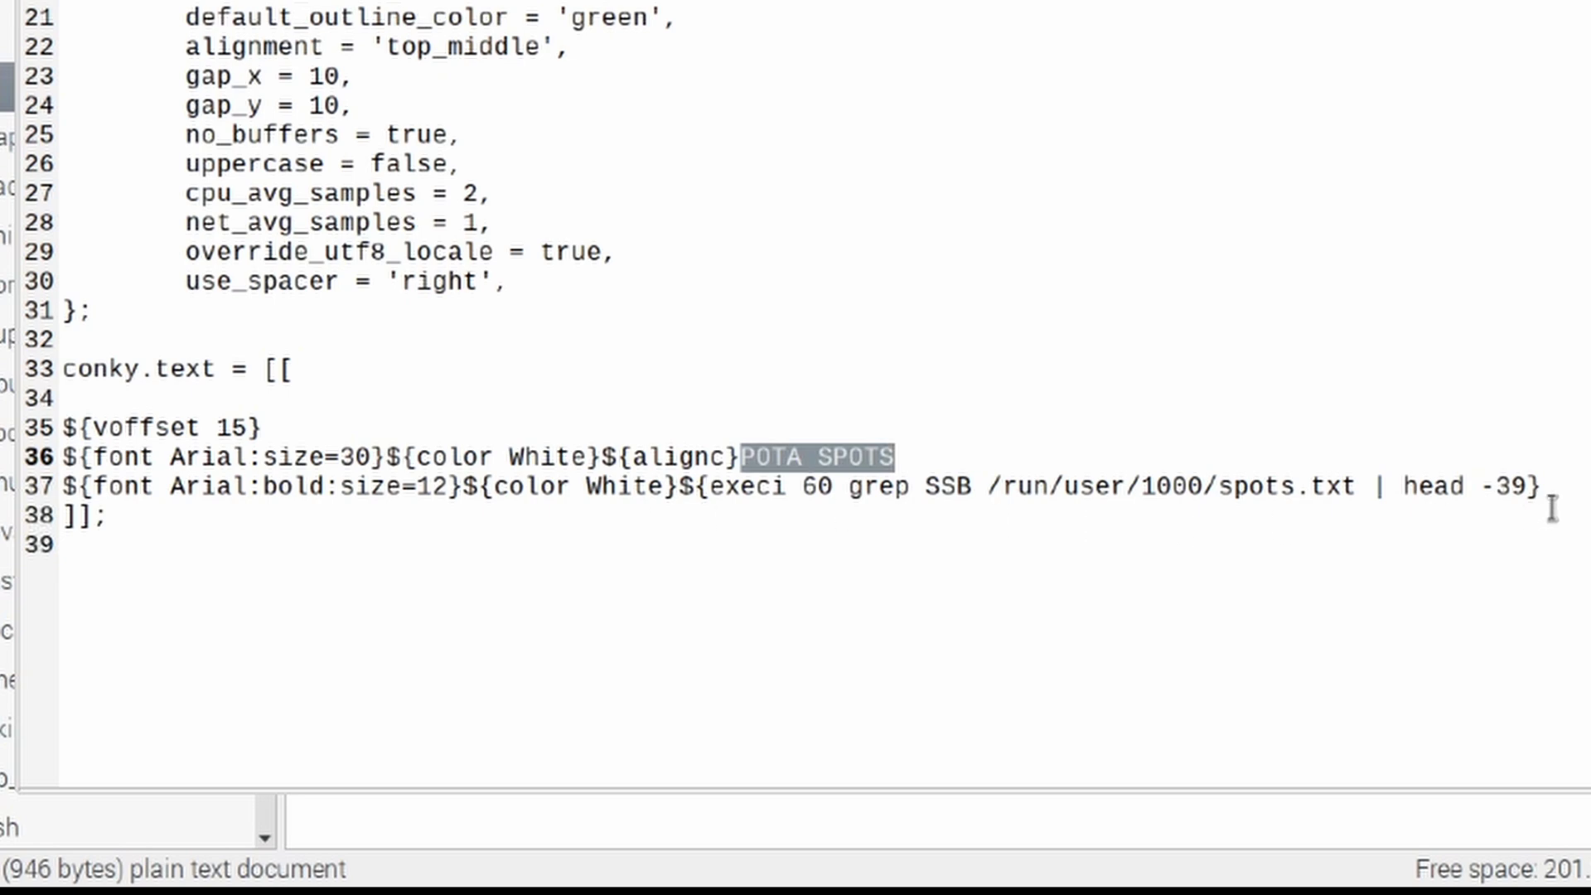
pyautogui.moveTo(1543, 489); pyautogui.dragTo(55, 490)
pyautogui.press('Down')
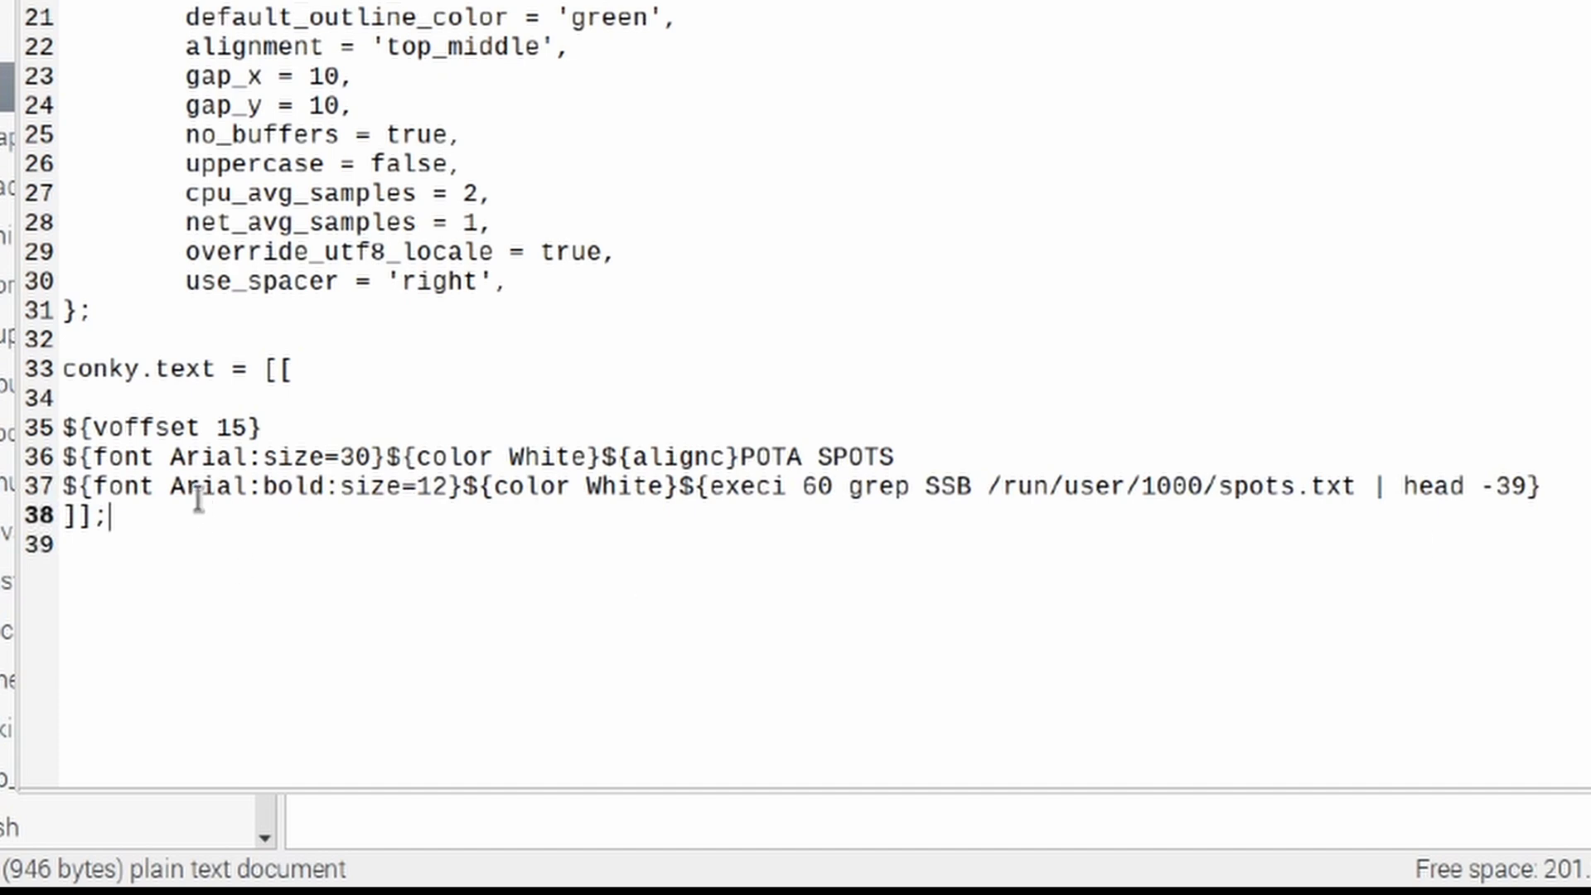
pyautogui.click(420, 487)
pyautogui.moveTo(421, 487); pyautogui.dragTo(448, 488)
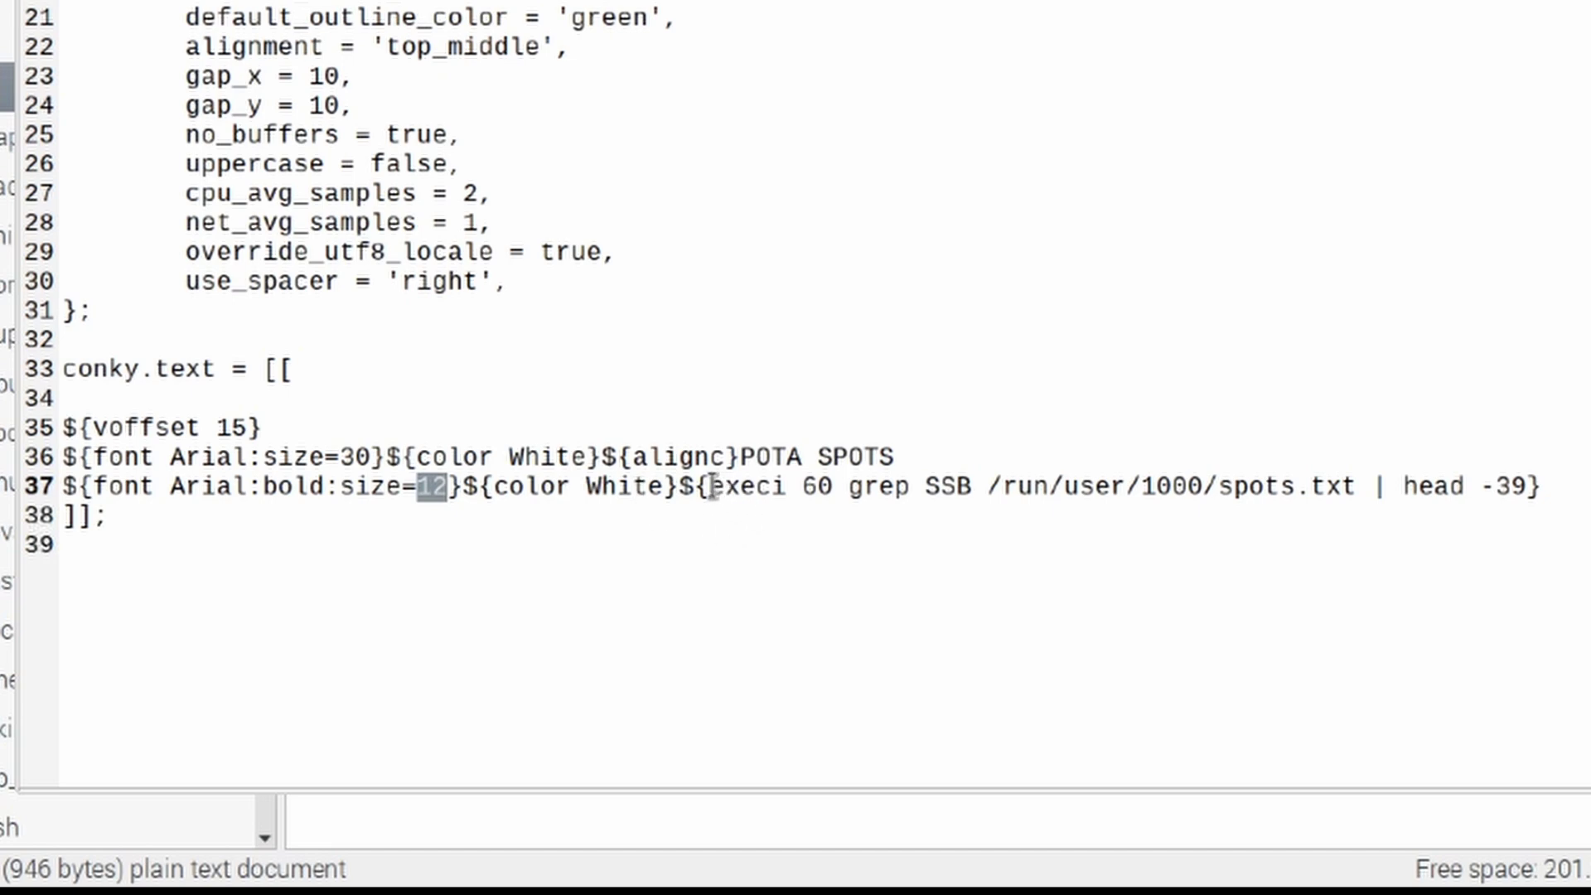
pyautogui.moveTo(710, 487); pyautogui.dragTo(1528, 489)
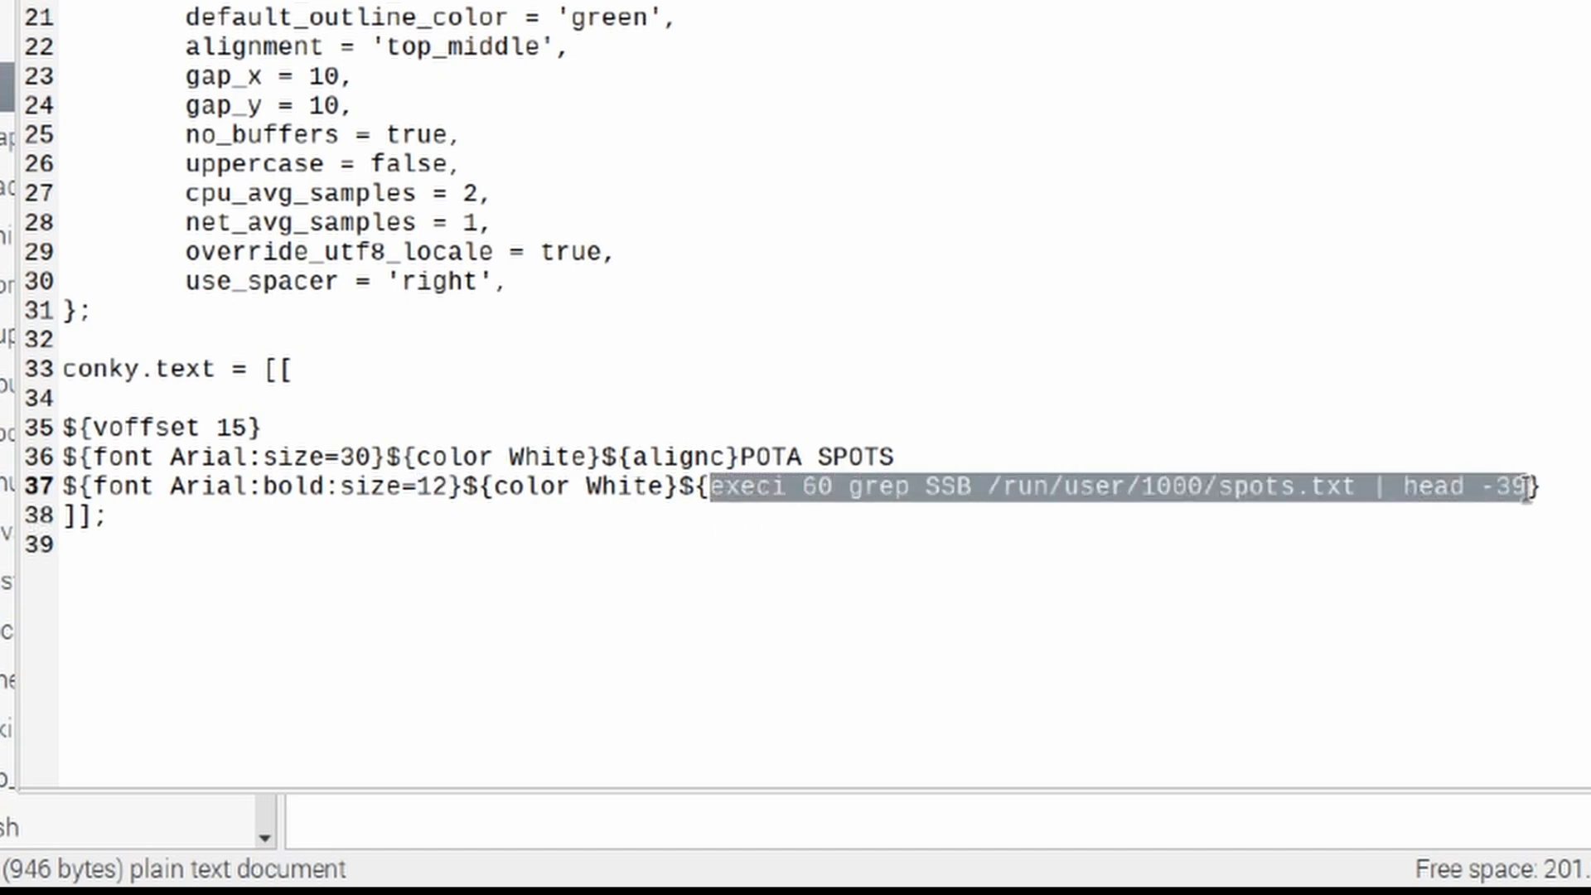
pyautogui.press('End')
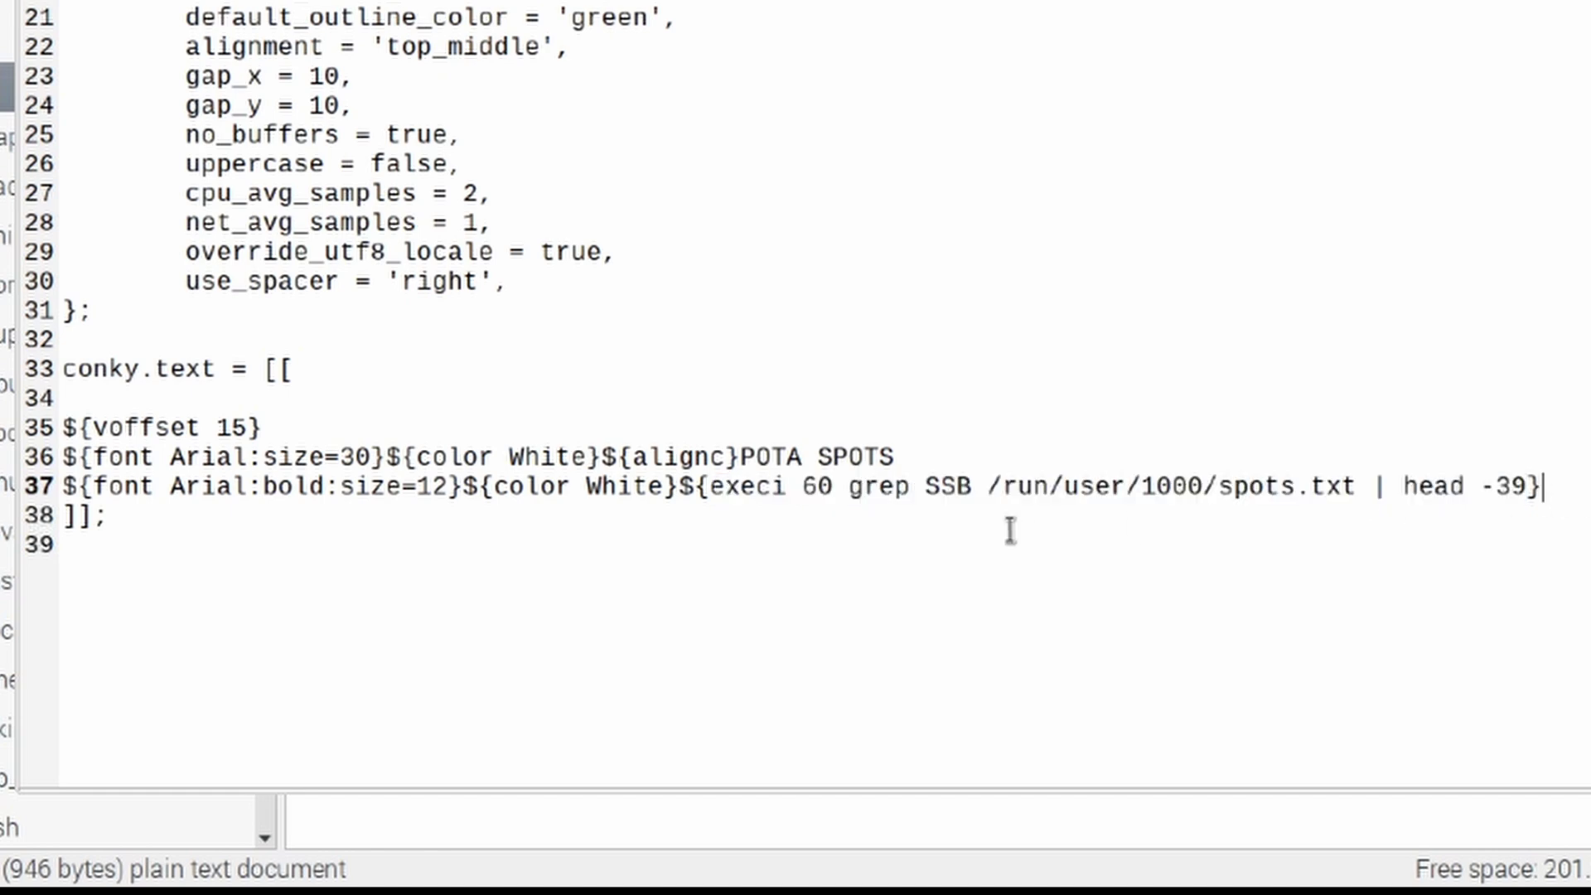
pyautogui.doubleClick(826, 488)
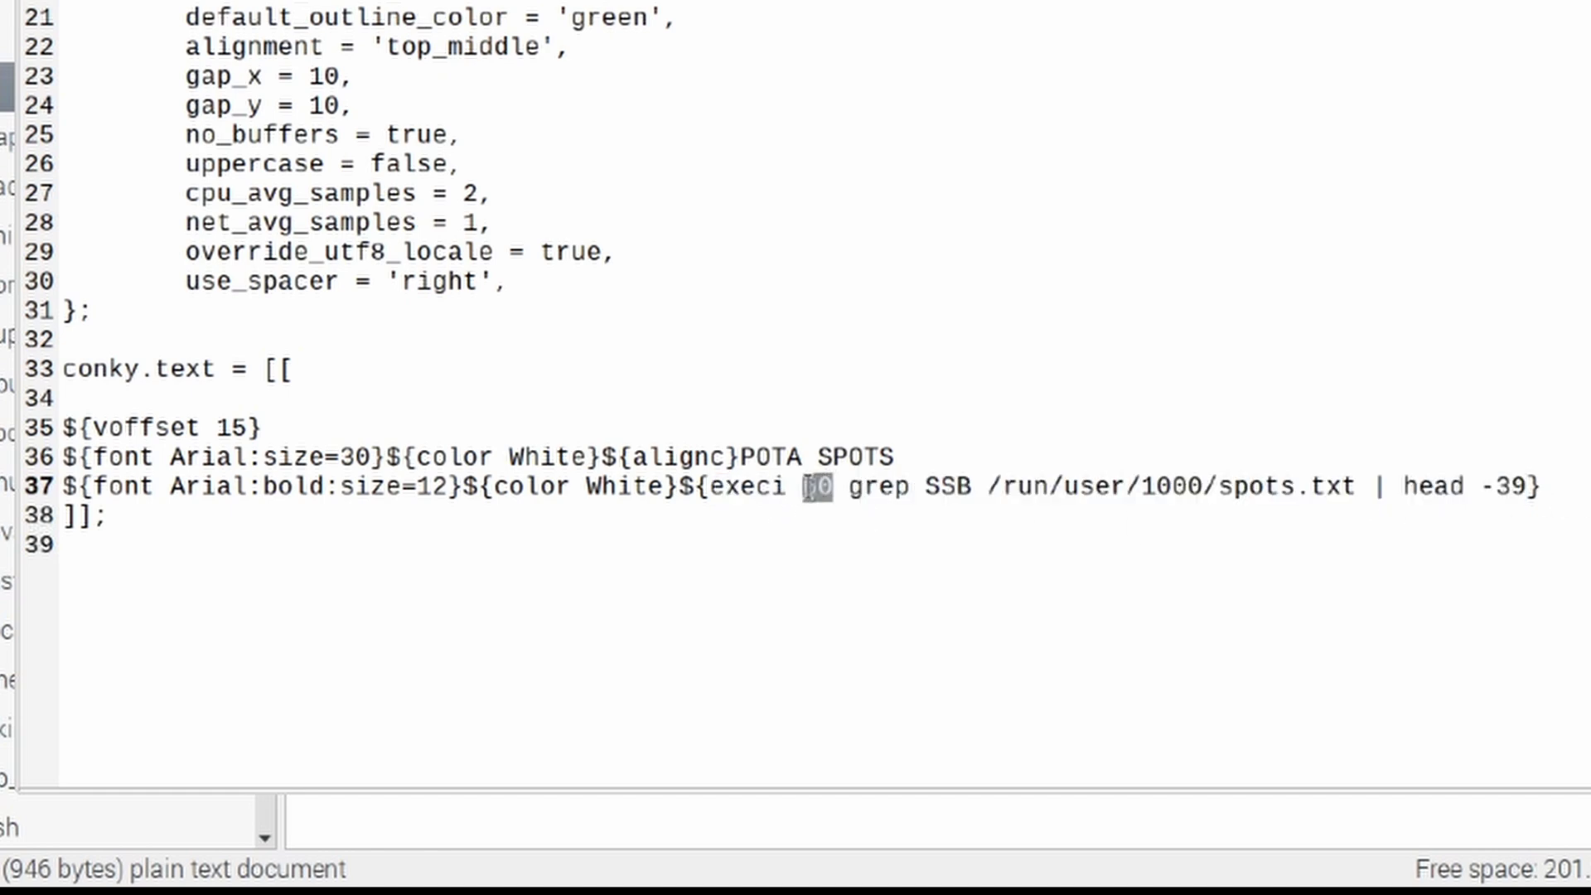
pyautogui.click(858, 522)
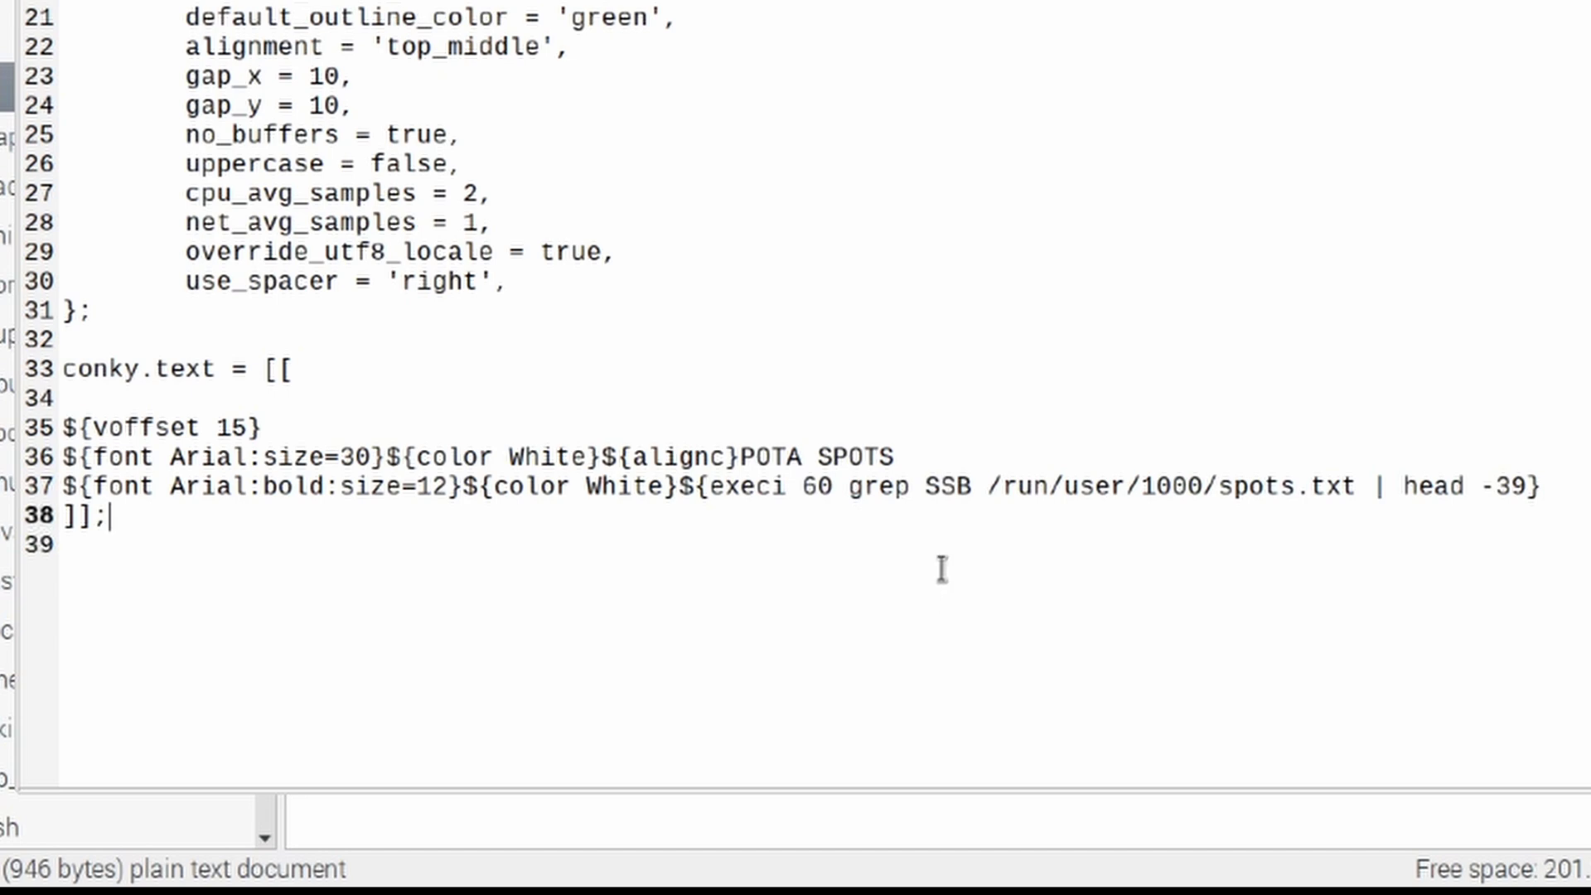
pyautogui.doubleClick(945, 486)
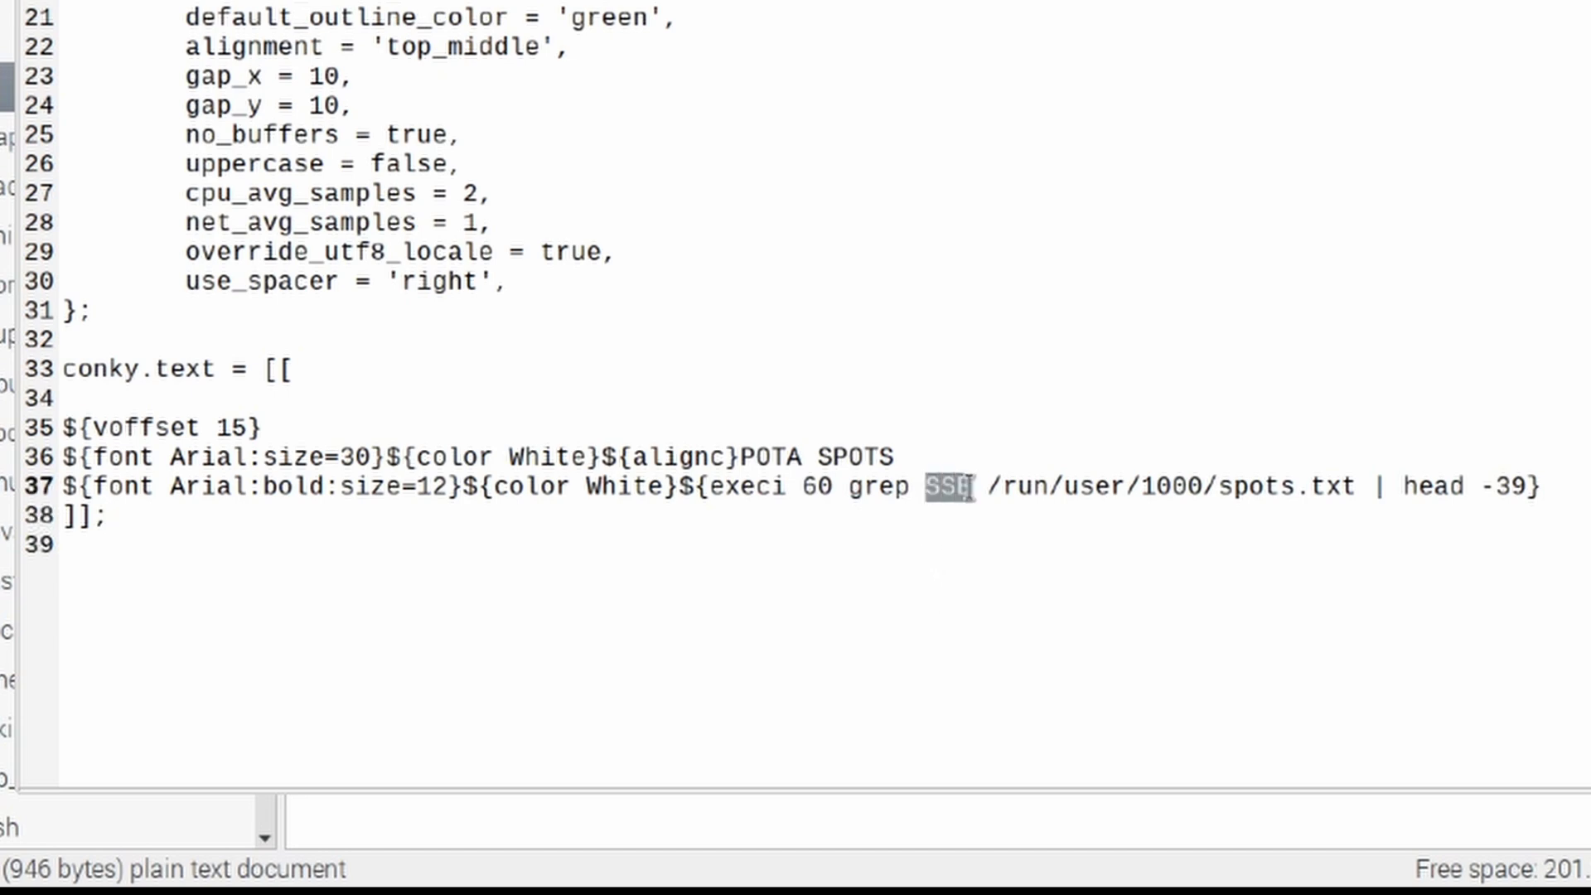
pyautogui.click(969, 520)
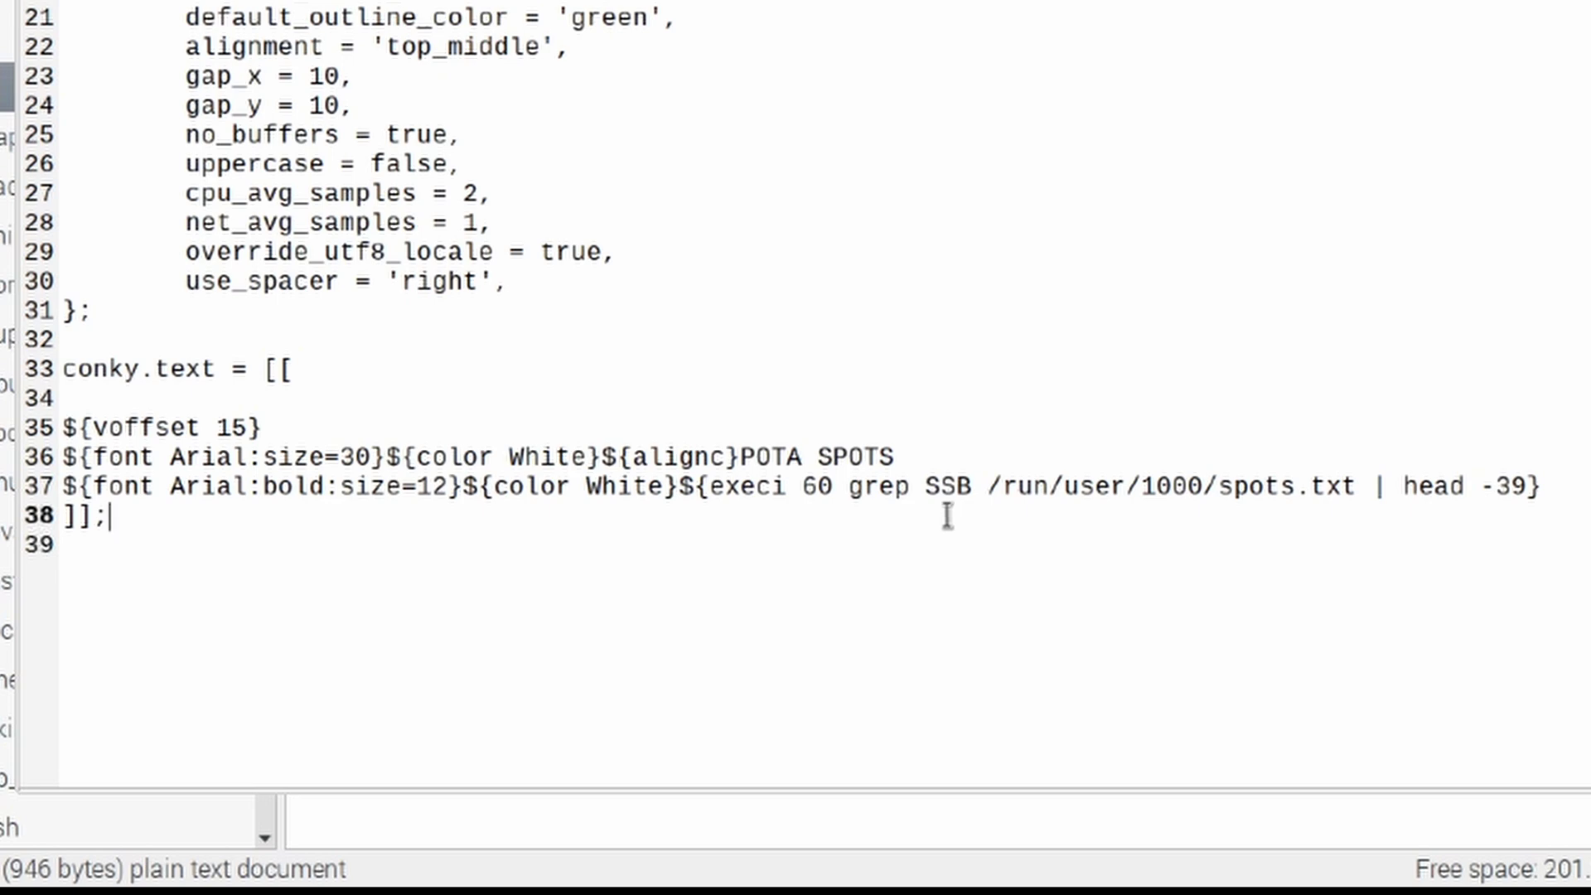
pyautogui.moveTo(924, 487); pyautogui.dragTo(973, 486)
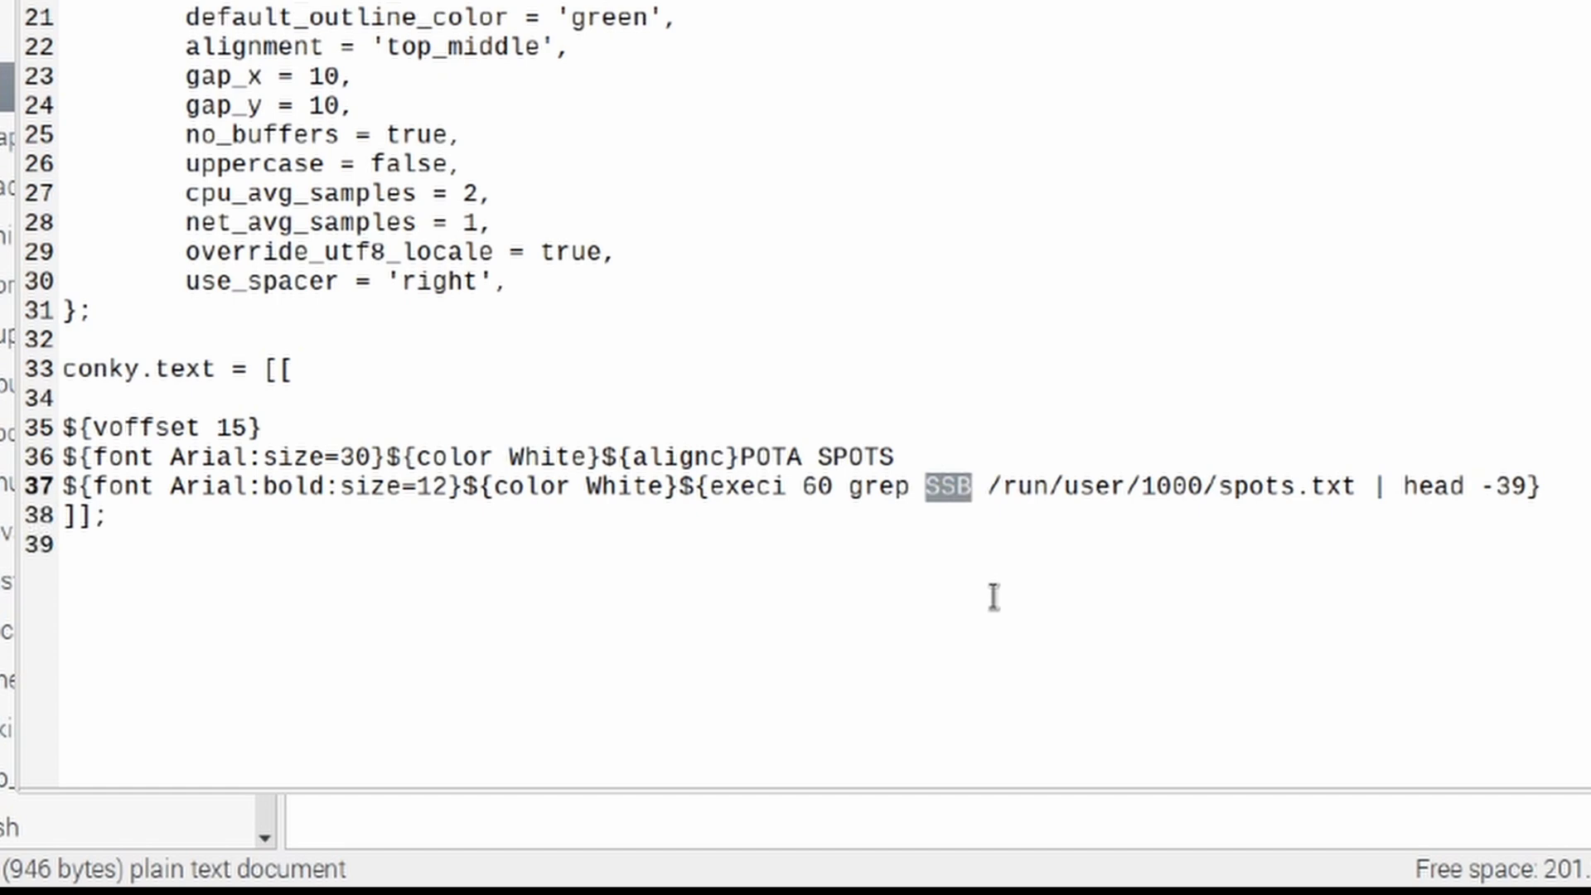
# Step: Change the mode filter from SSB to CW and save the config
pyautogui.write('CW')
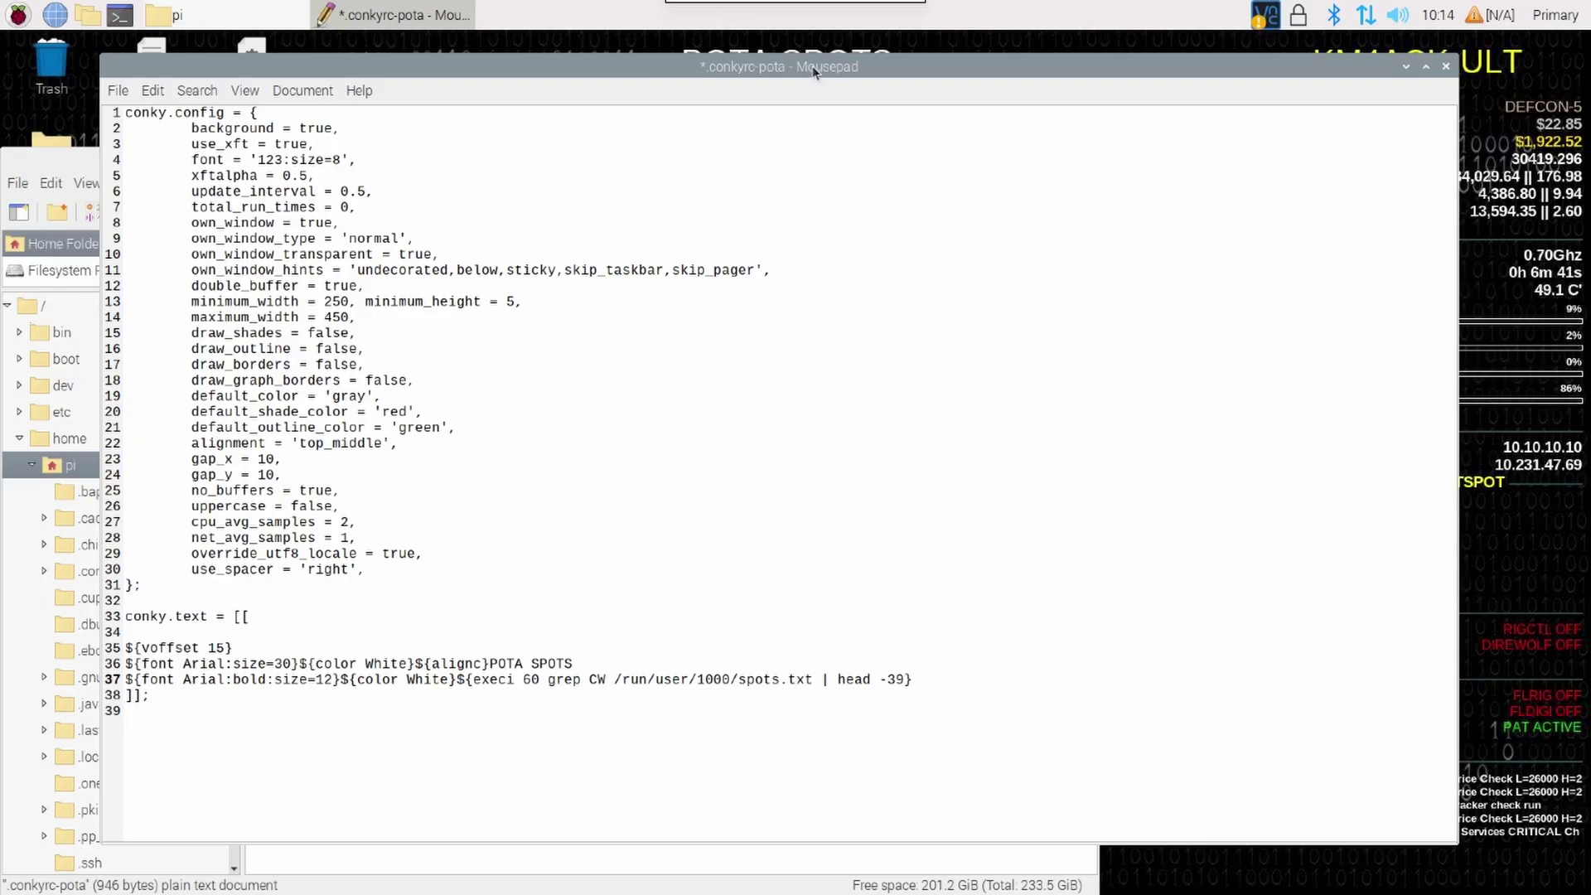
pyautogui.moveTo(812, 71); pyautogui.dragTo(811, 161)
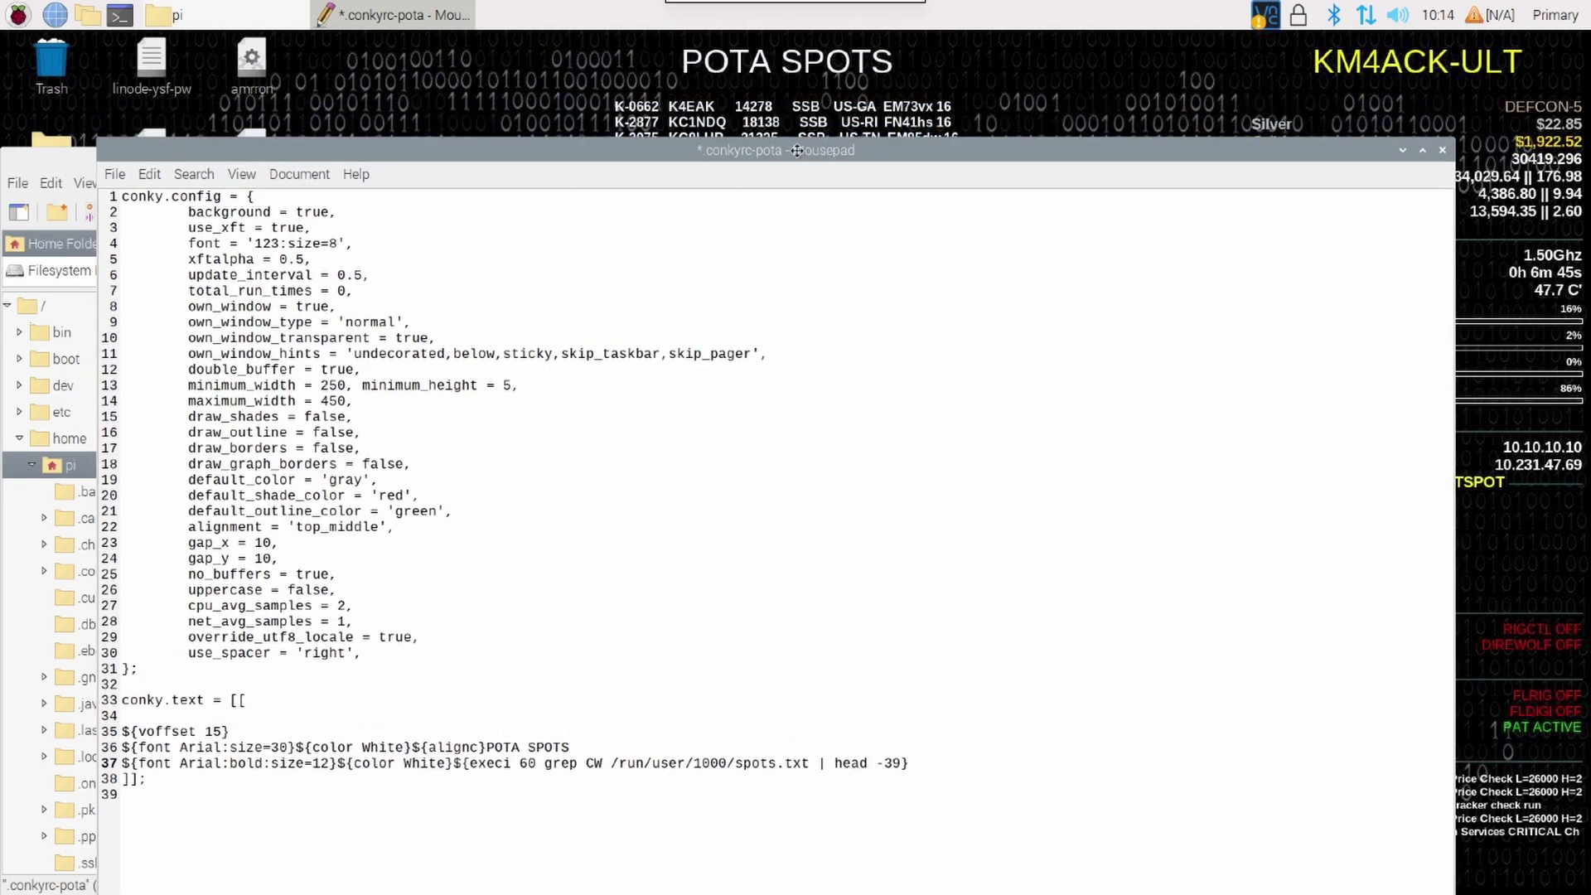
pyautogui.click(56, 158)
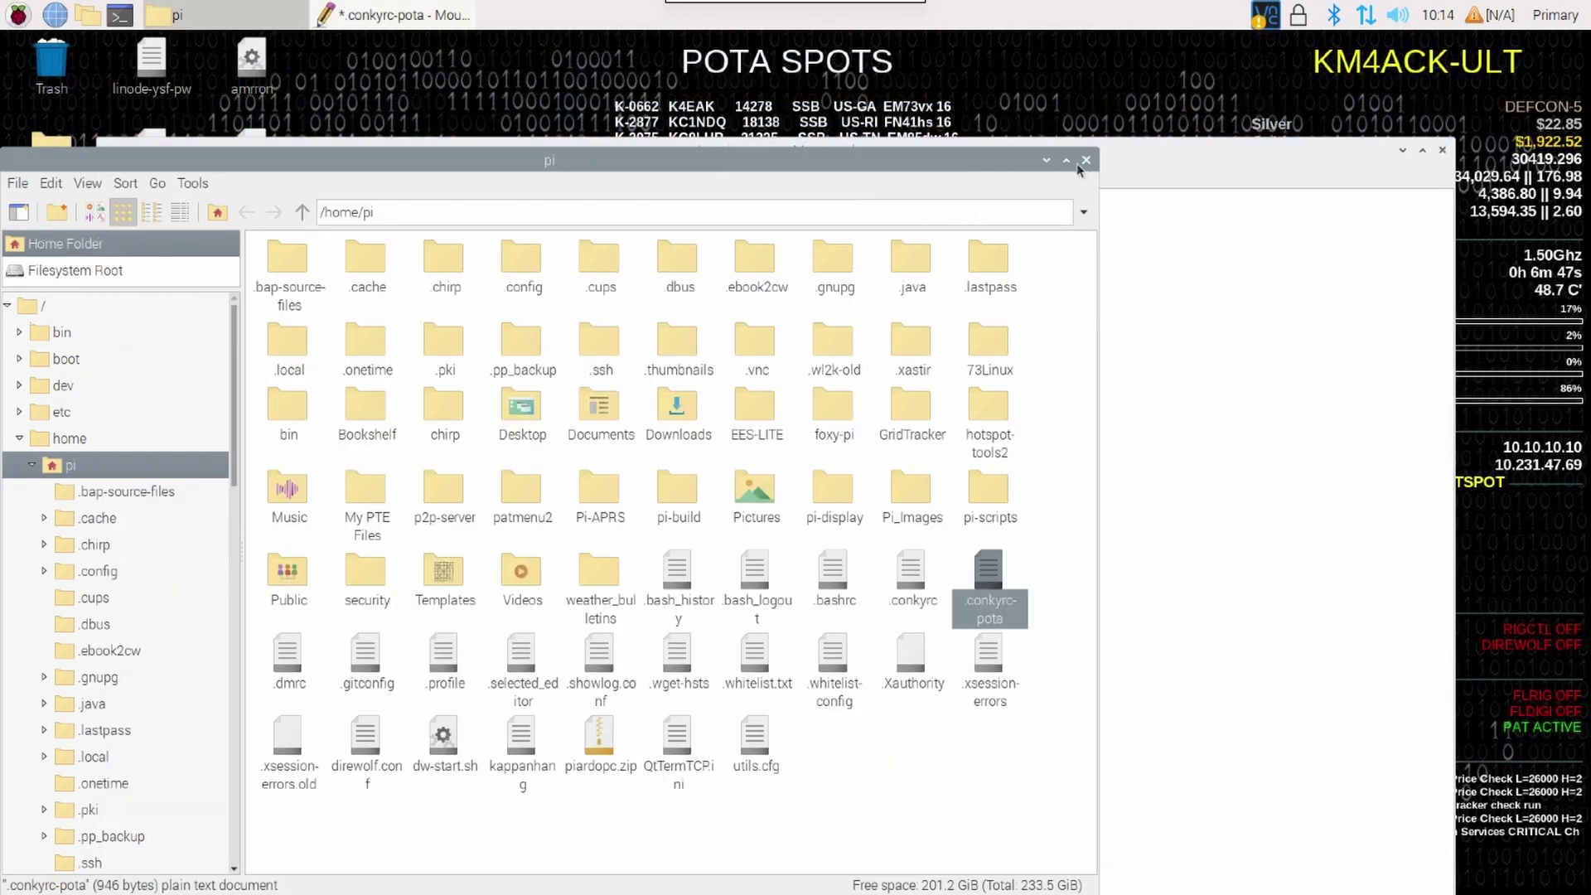
pyautogui.click(1047, 161)
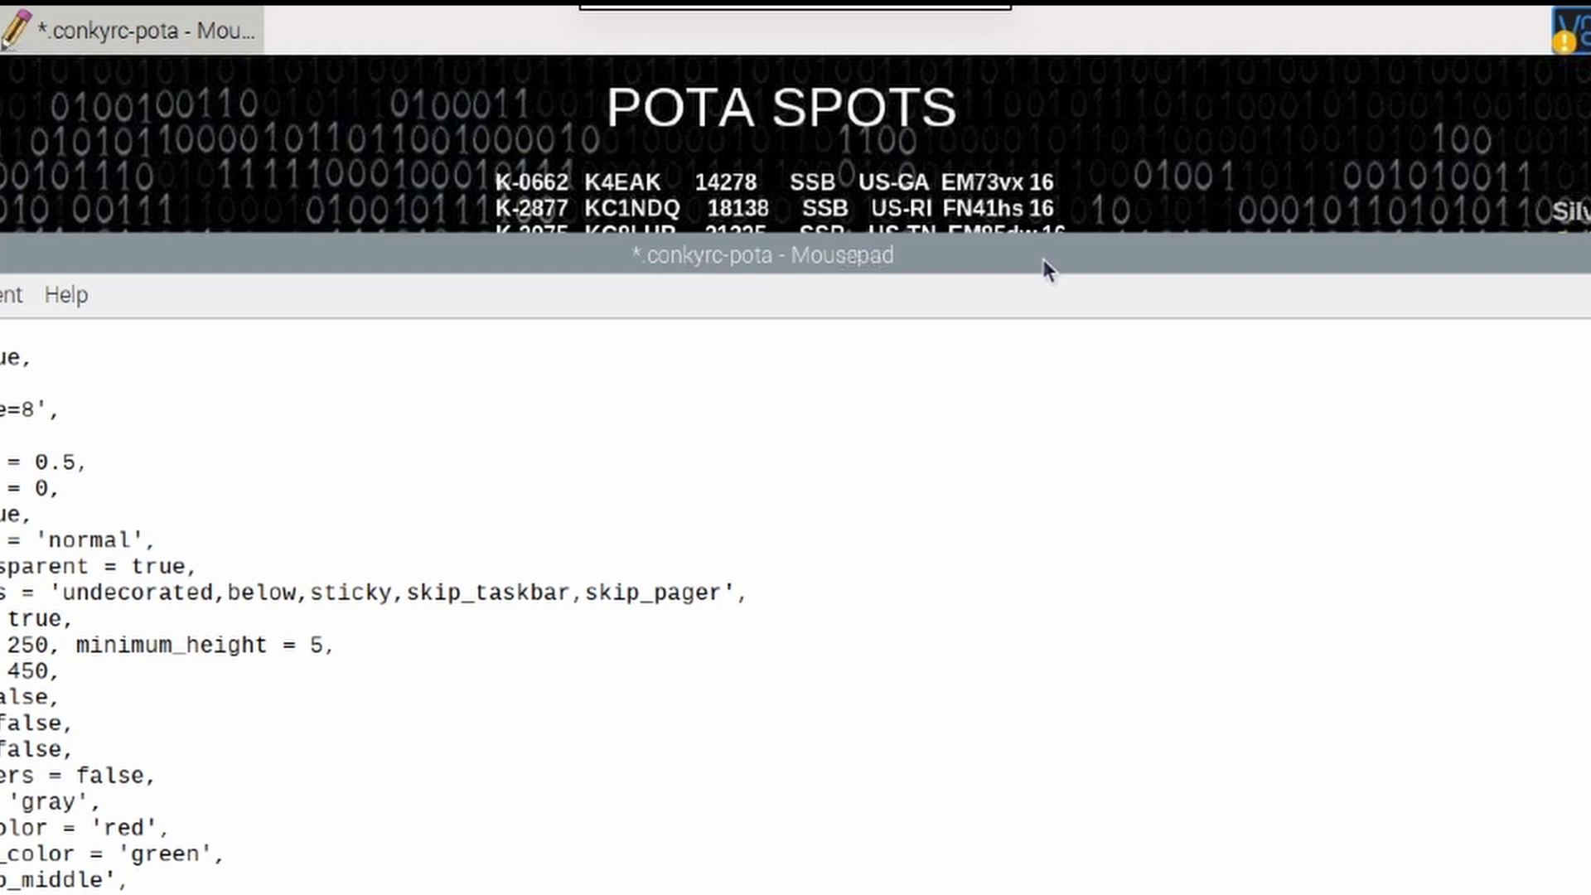
pyautogui.hotkey('ctrl', 's')
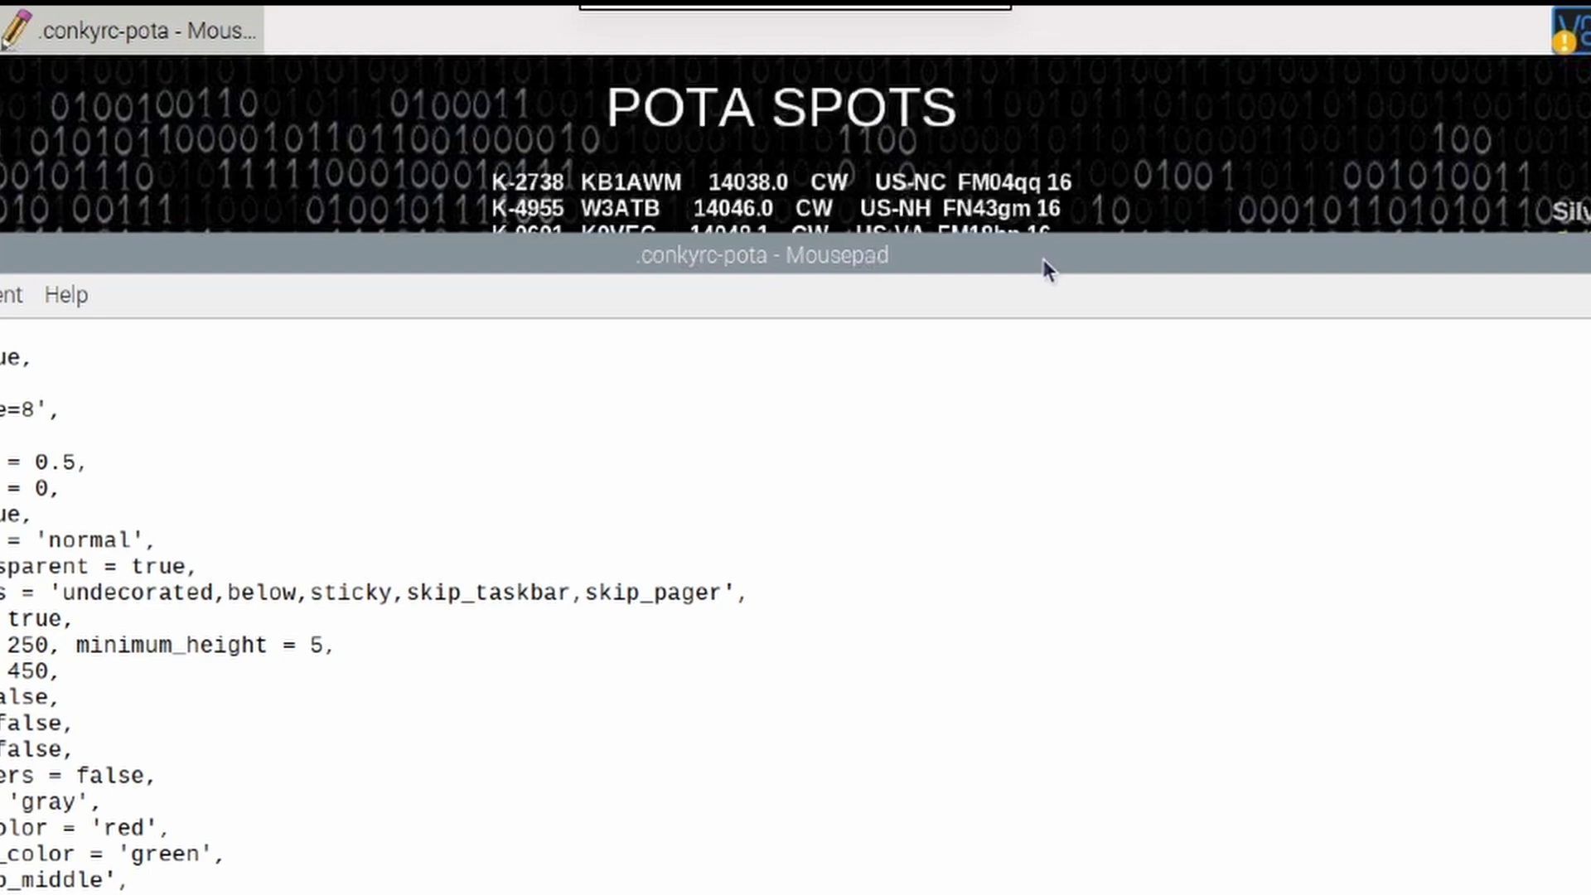
# Step: Edit the filter to FT8 and save so the overlay shows FT8 spots
pyautogui.moveTo(1043, 260); pyautogui.dragTo(1051, 292)
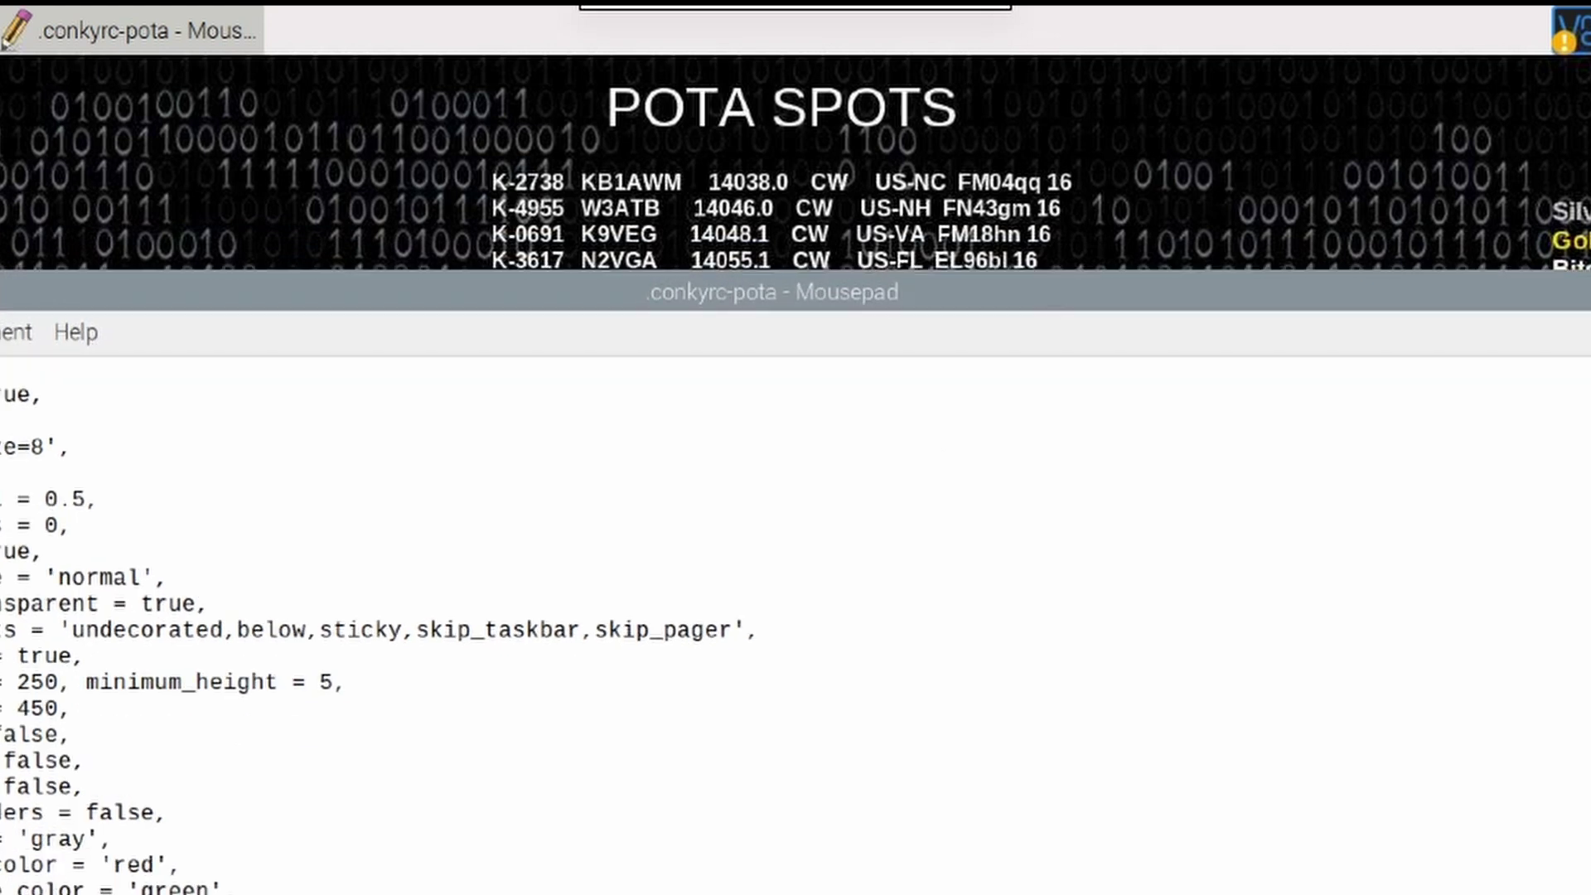
pyautogui.press('BackSpace')
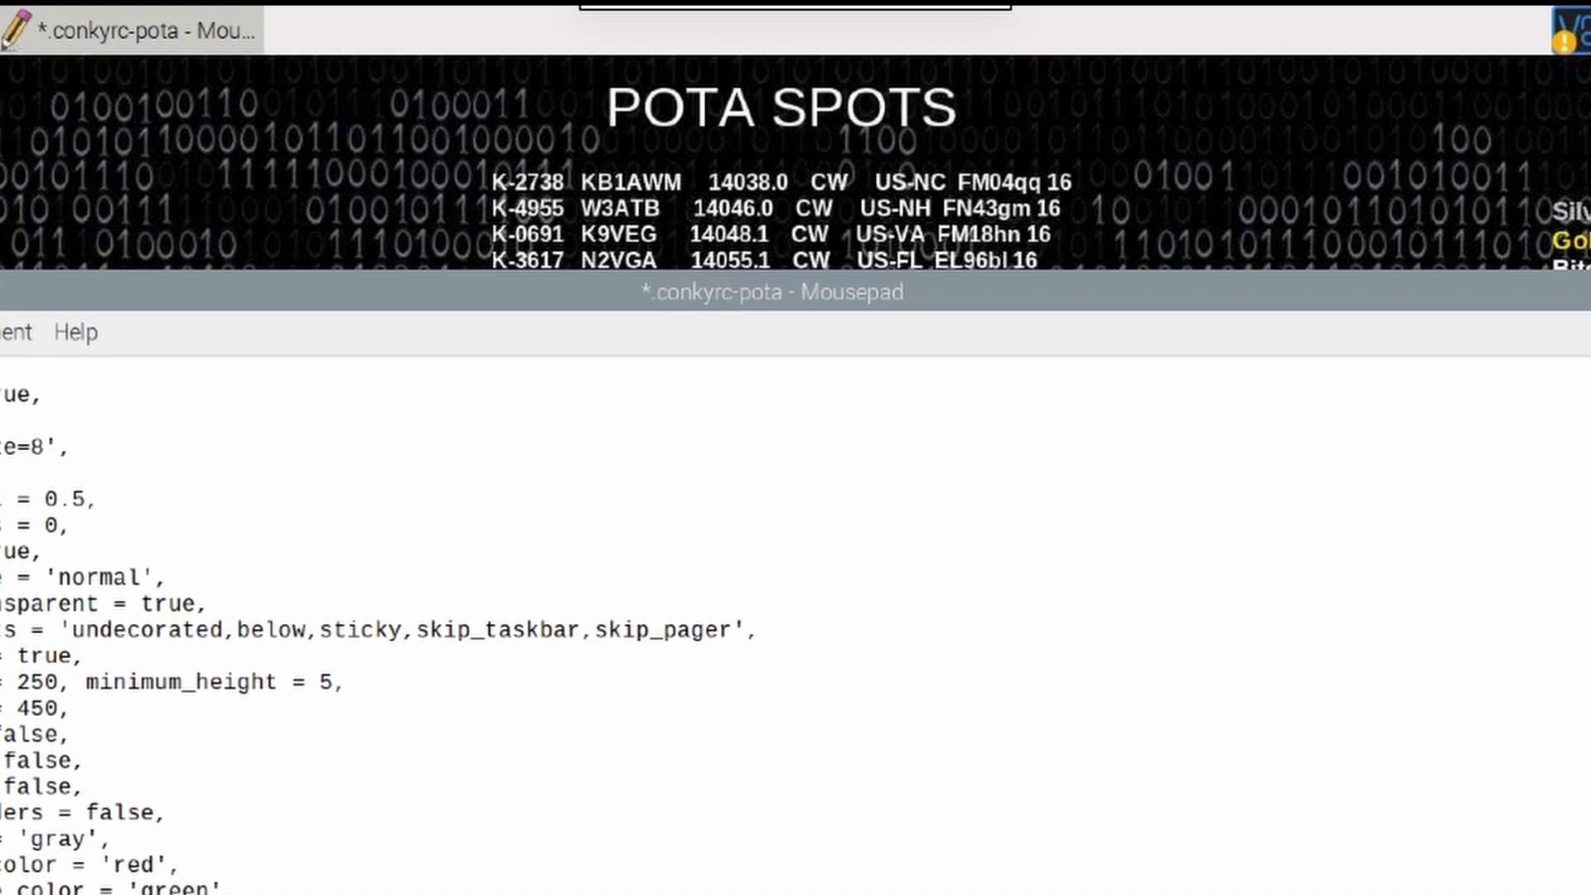
pyautogui.hotkey('ctrl', 's')
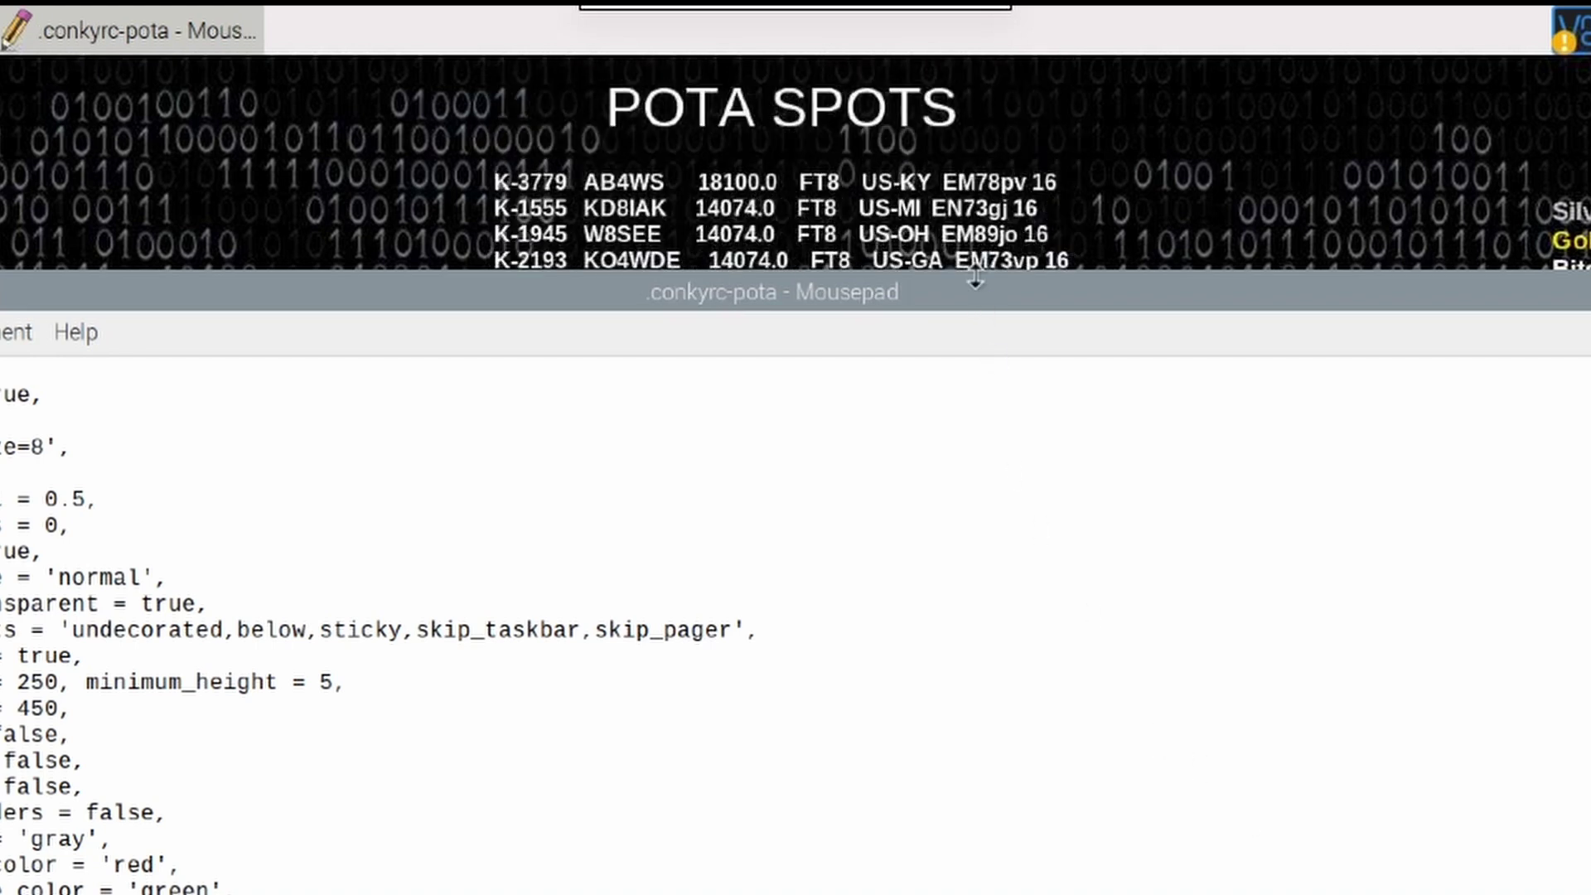
pyautogui.moveTo(974, 291)
pyautogui.mouseDown()
pyautogui.moveTo(977, 394)
pyautogui.moveTo(973, 299)
pyautogui.mouseUp()
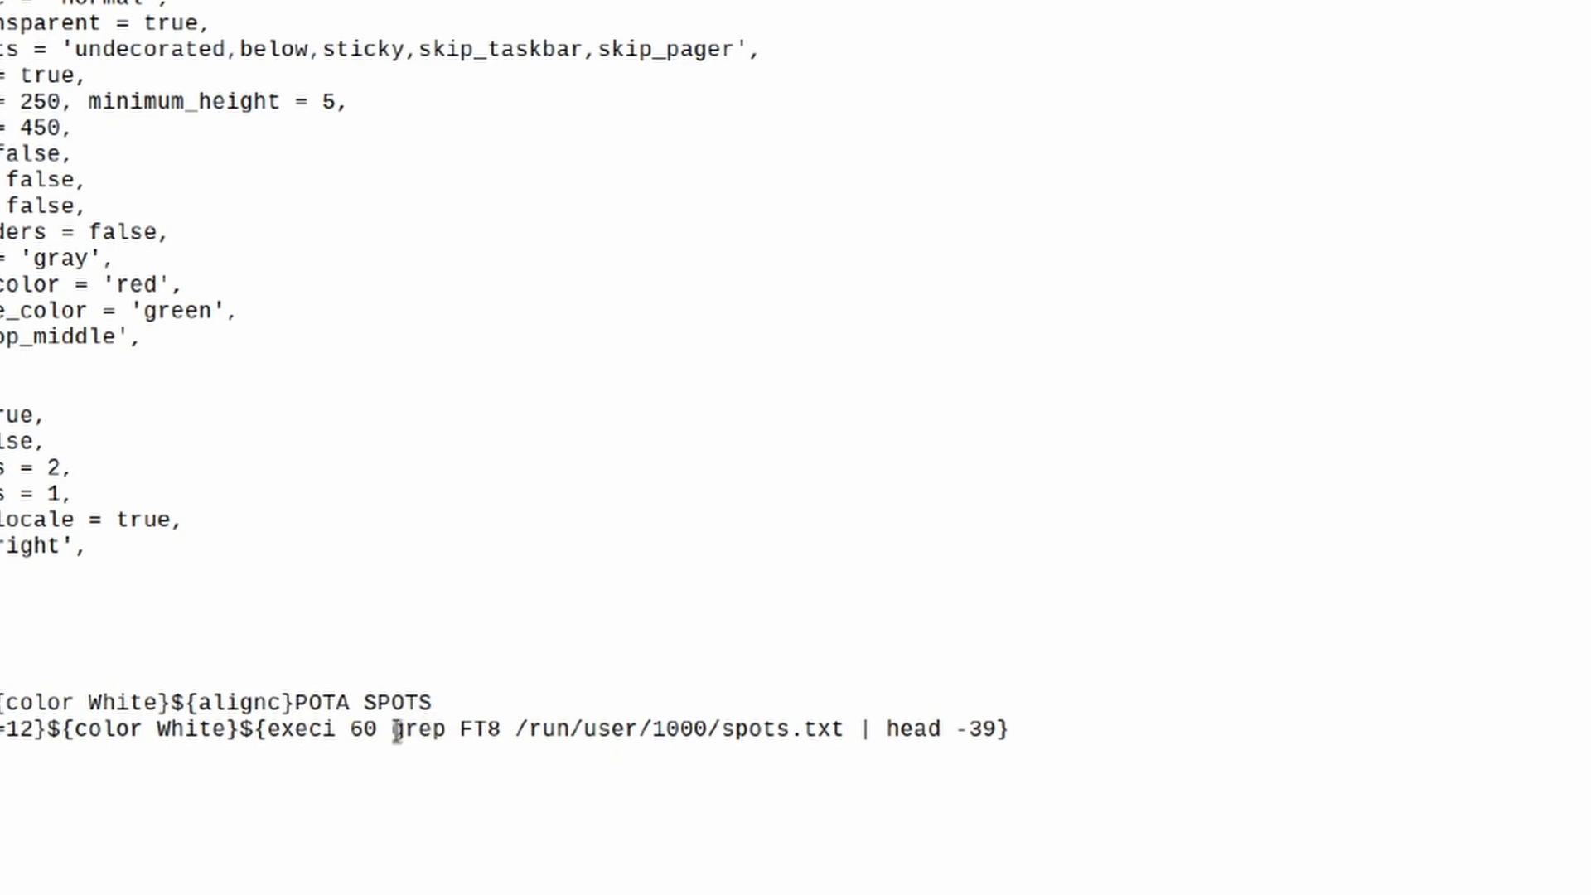
# Step: Replace 'grep FT8' on the execi line with cat and check the overlay shows all modes
pyautogui.moveTo(396, 731); pyautogui.dragTo(503, 734)
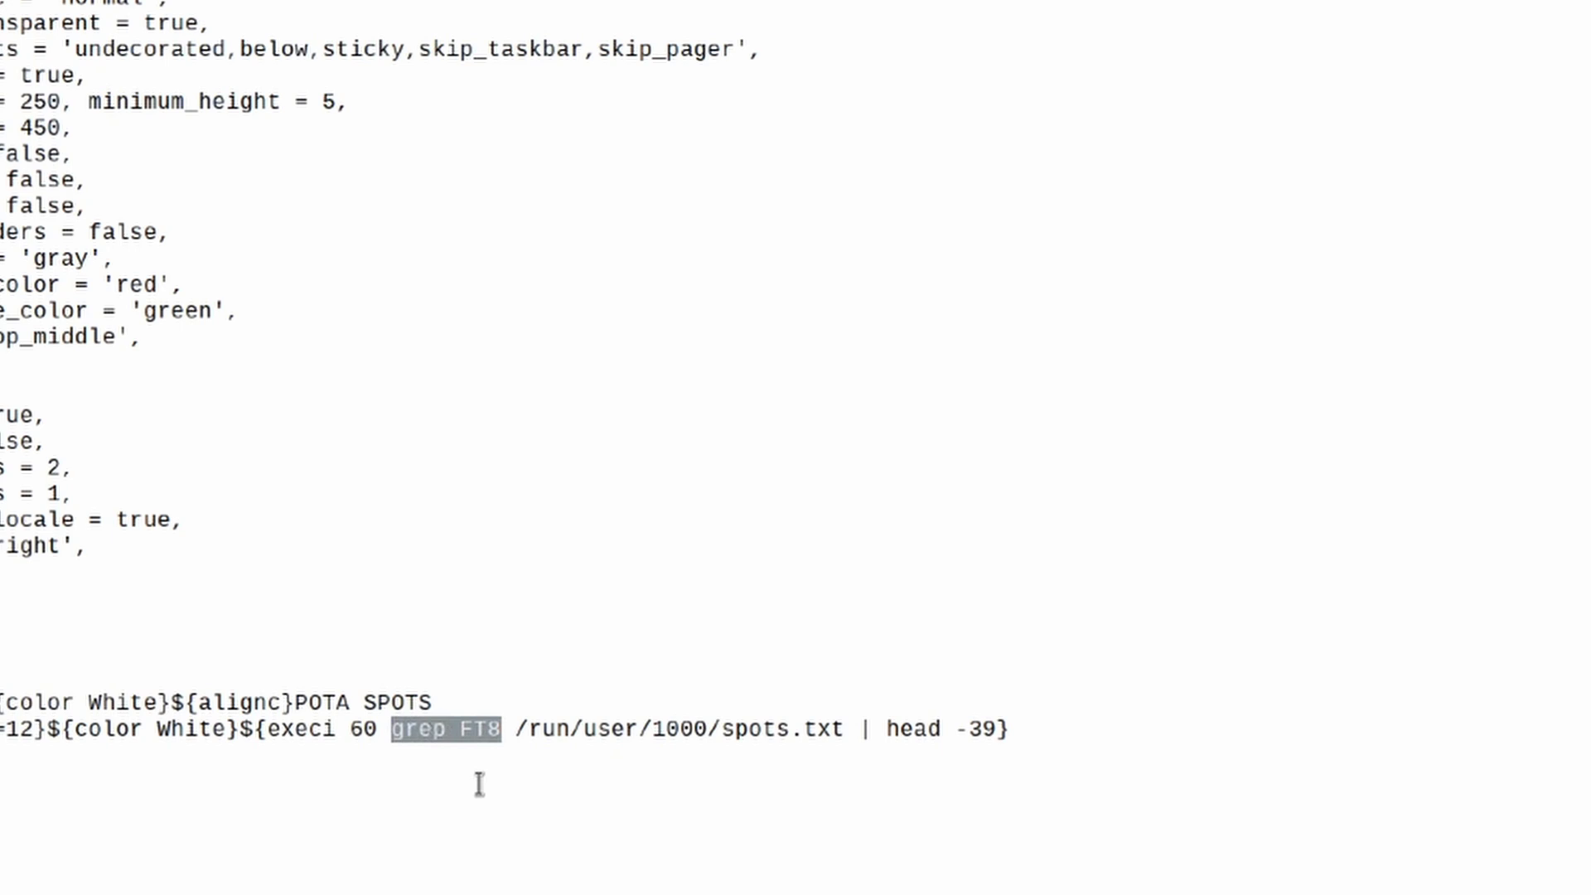
pyautogui.press('Delete')
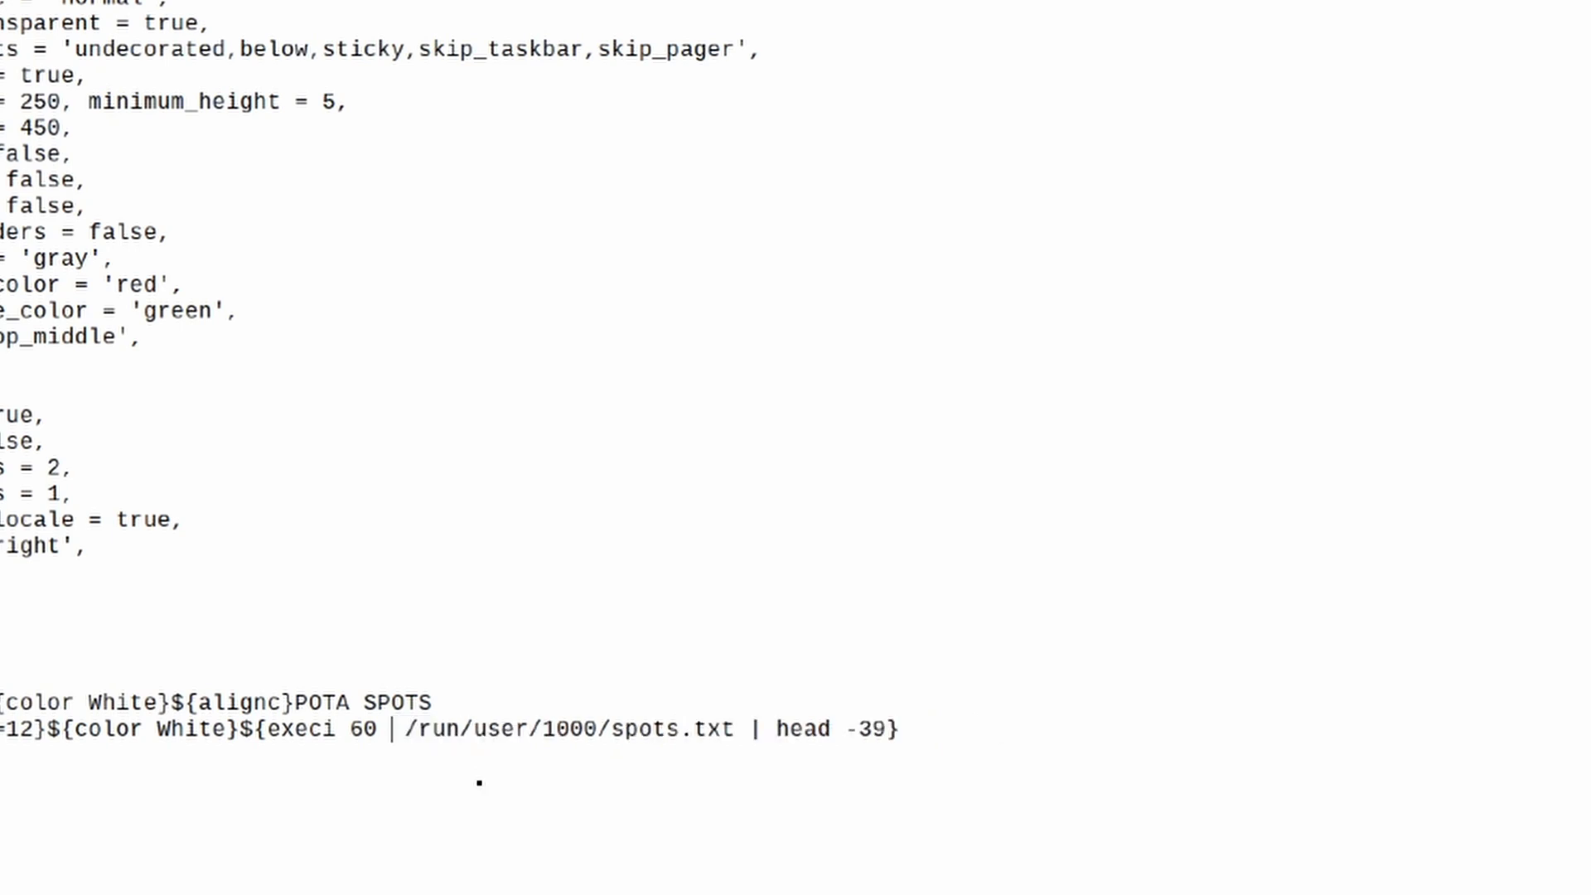
pyautogui.write('cat')
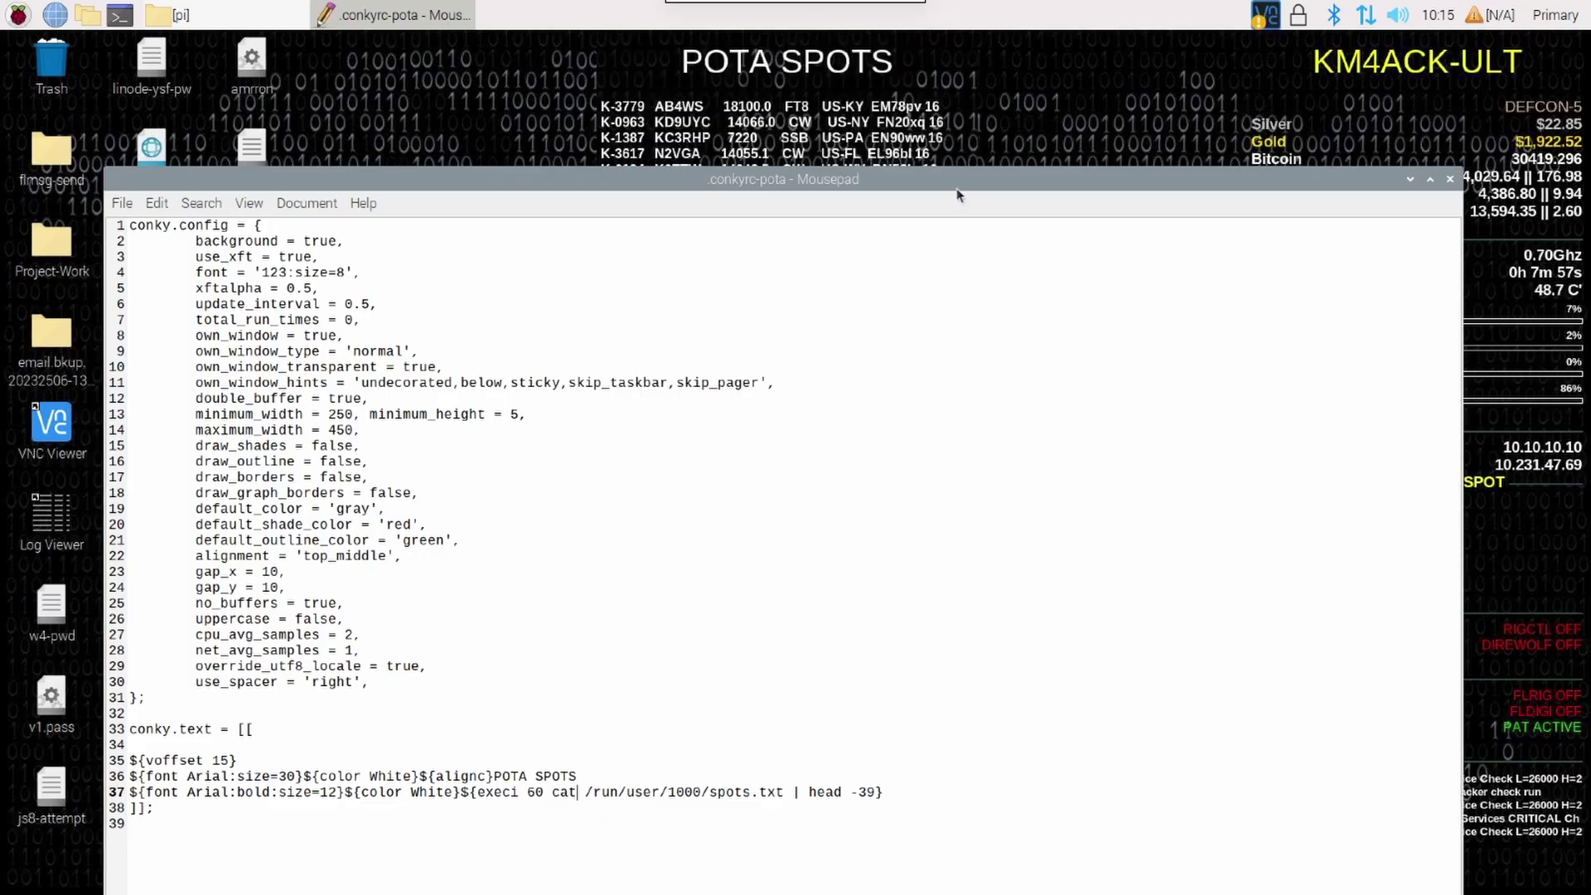
pyautogui.moveTo(957, 195); pyautogui.dragTo(928, 473)
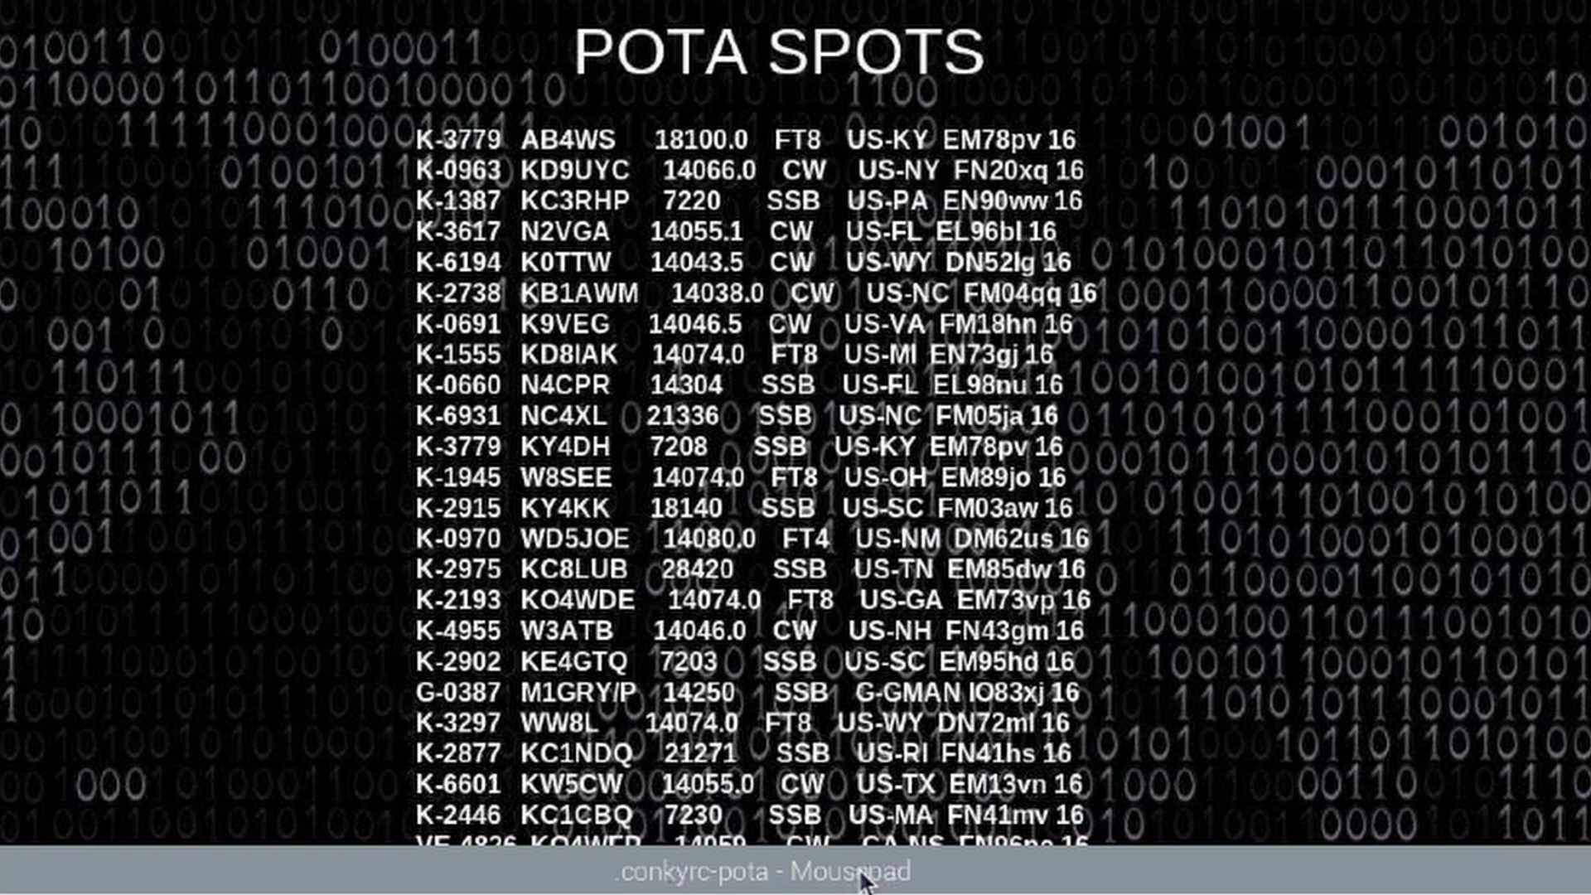
pyautogui.moveTo(866, 880); pyautogui.dragTo(854, 387)
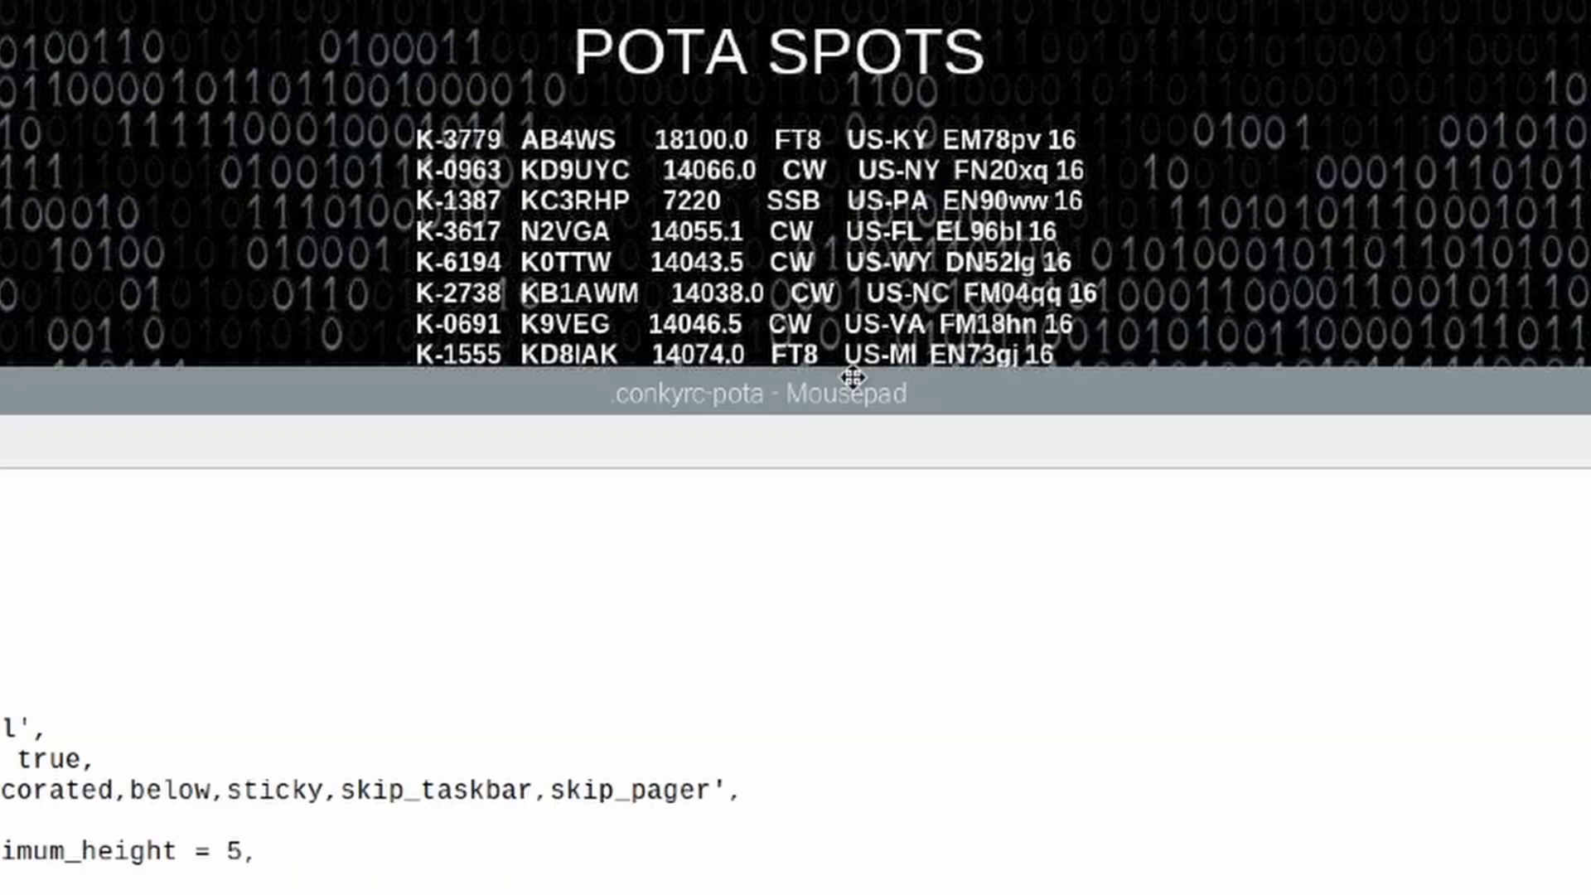
pyautogui.moveTo(854, 379); pyautogui.dragTo(865, 269)
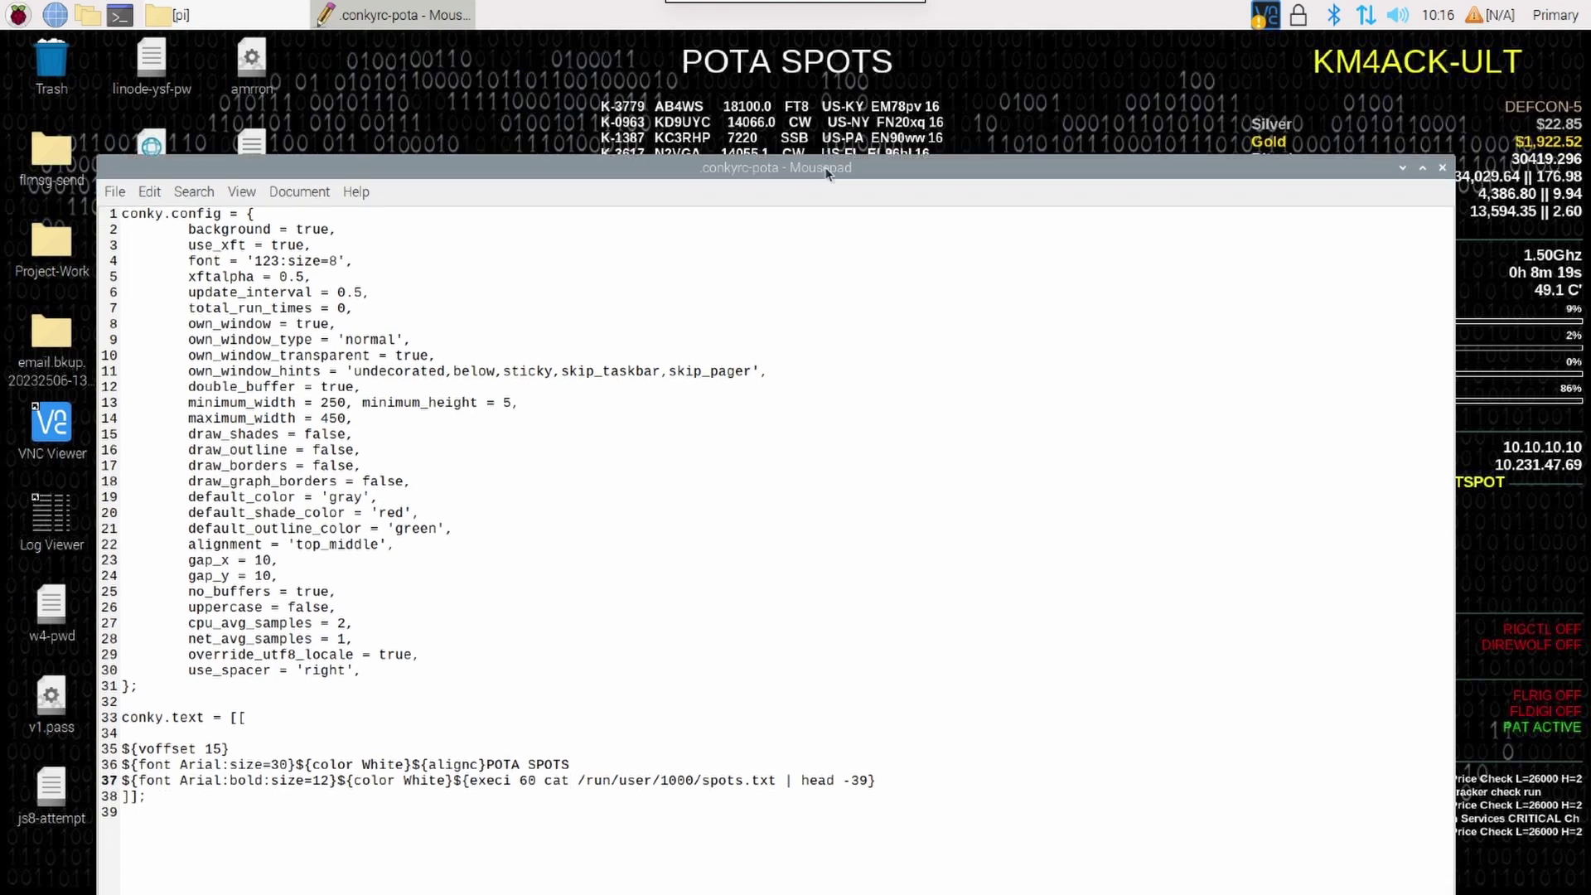
pyautogui.doubleClick(320, 780)
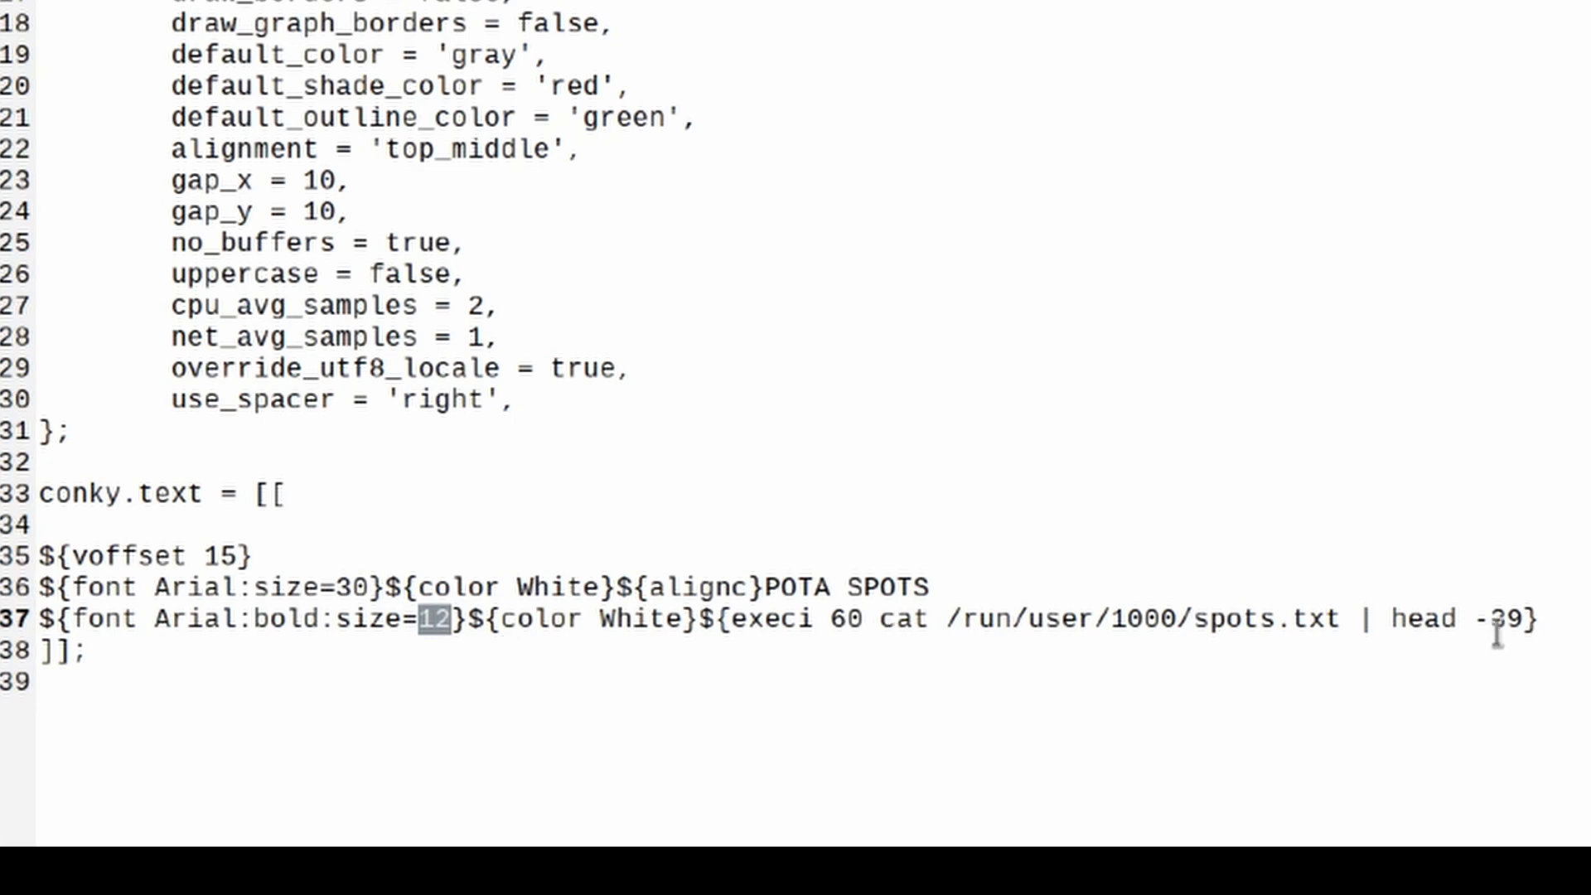
pyautogui.moveTo(1491, 621); pyautogui.dragTo(1526, 623)
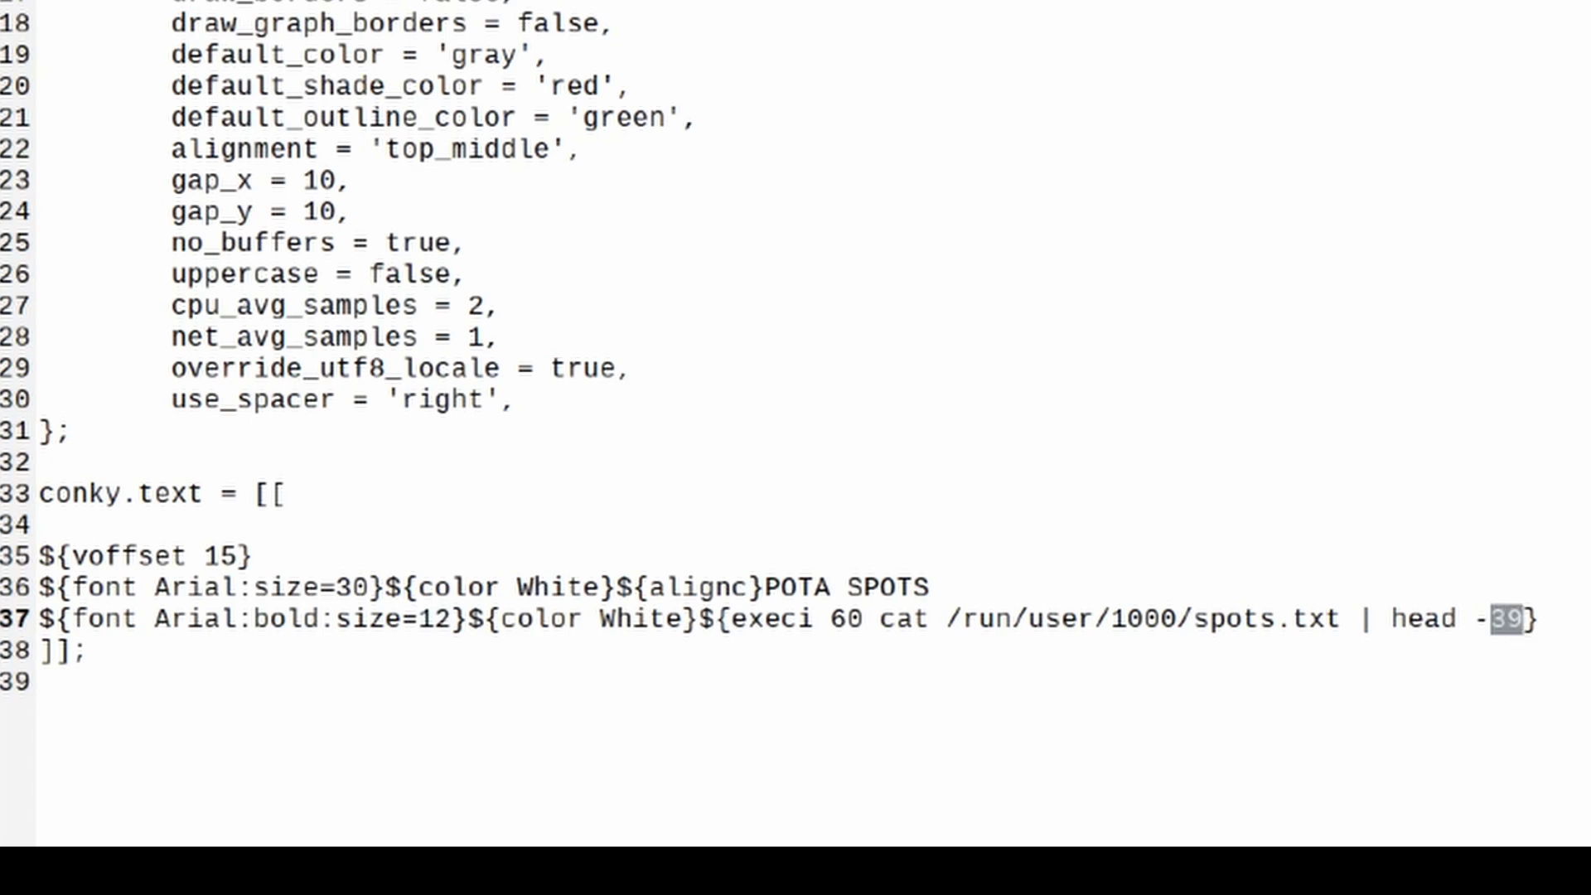
pyautogui.click(1583, 623)
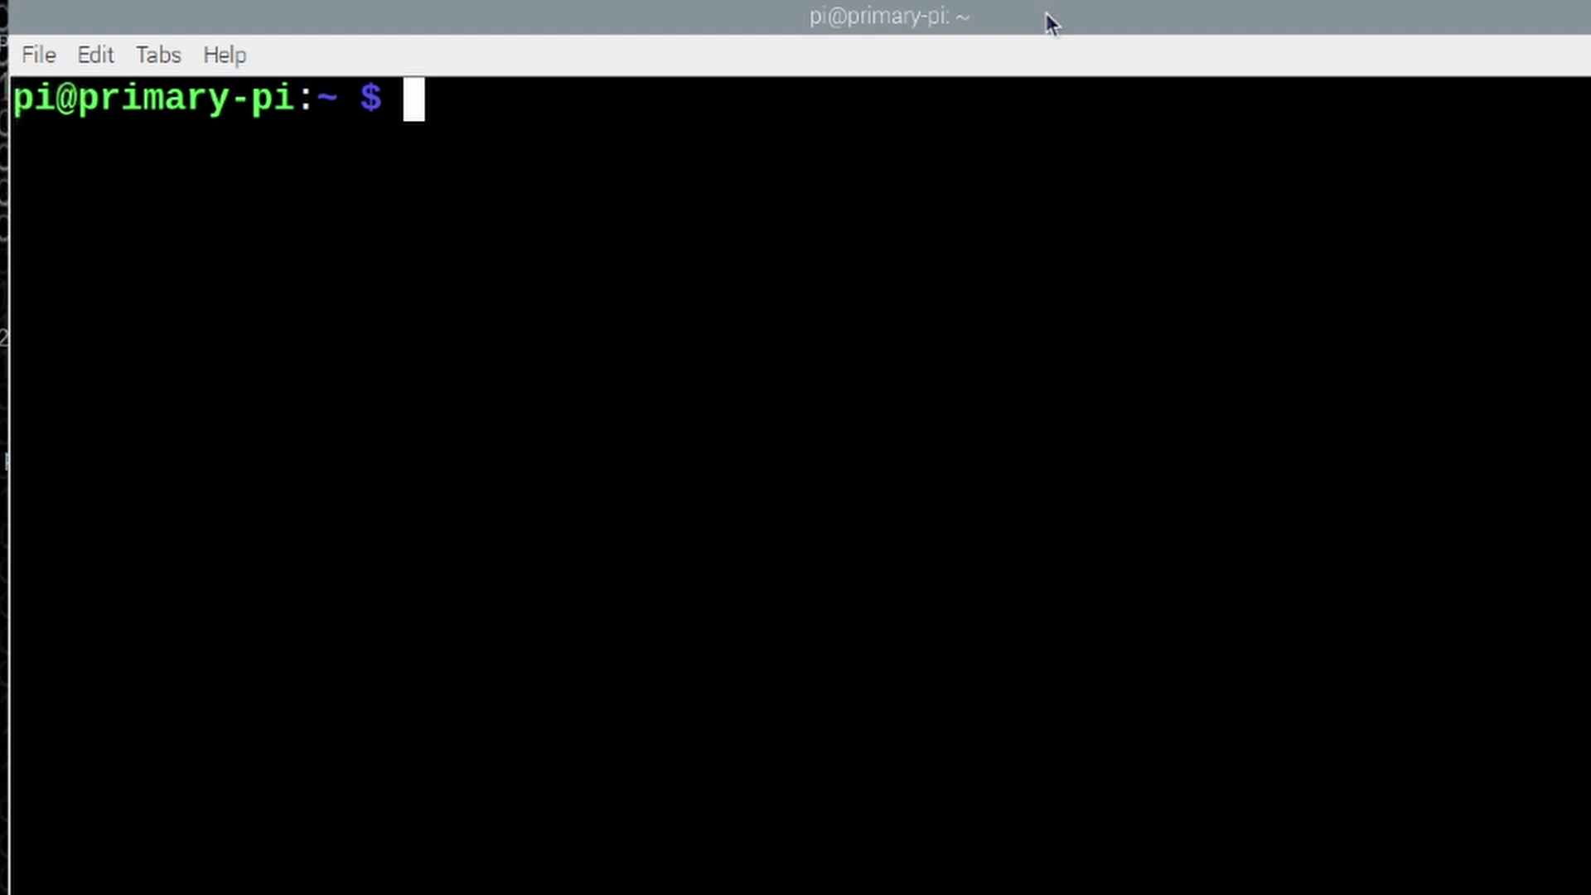
# Step: Type 'pota-spots uninstall' at the prompt without running it
pyautogui.write('pota')
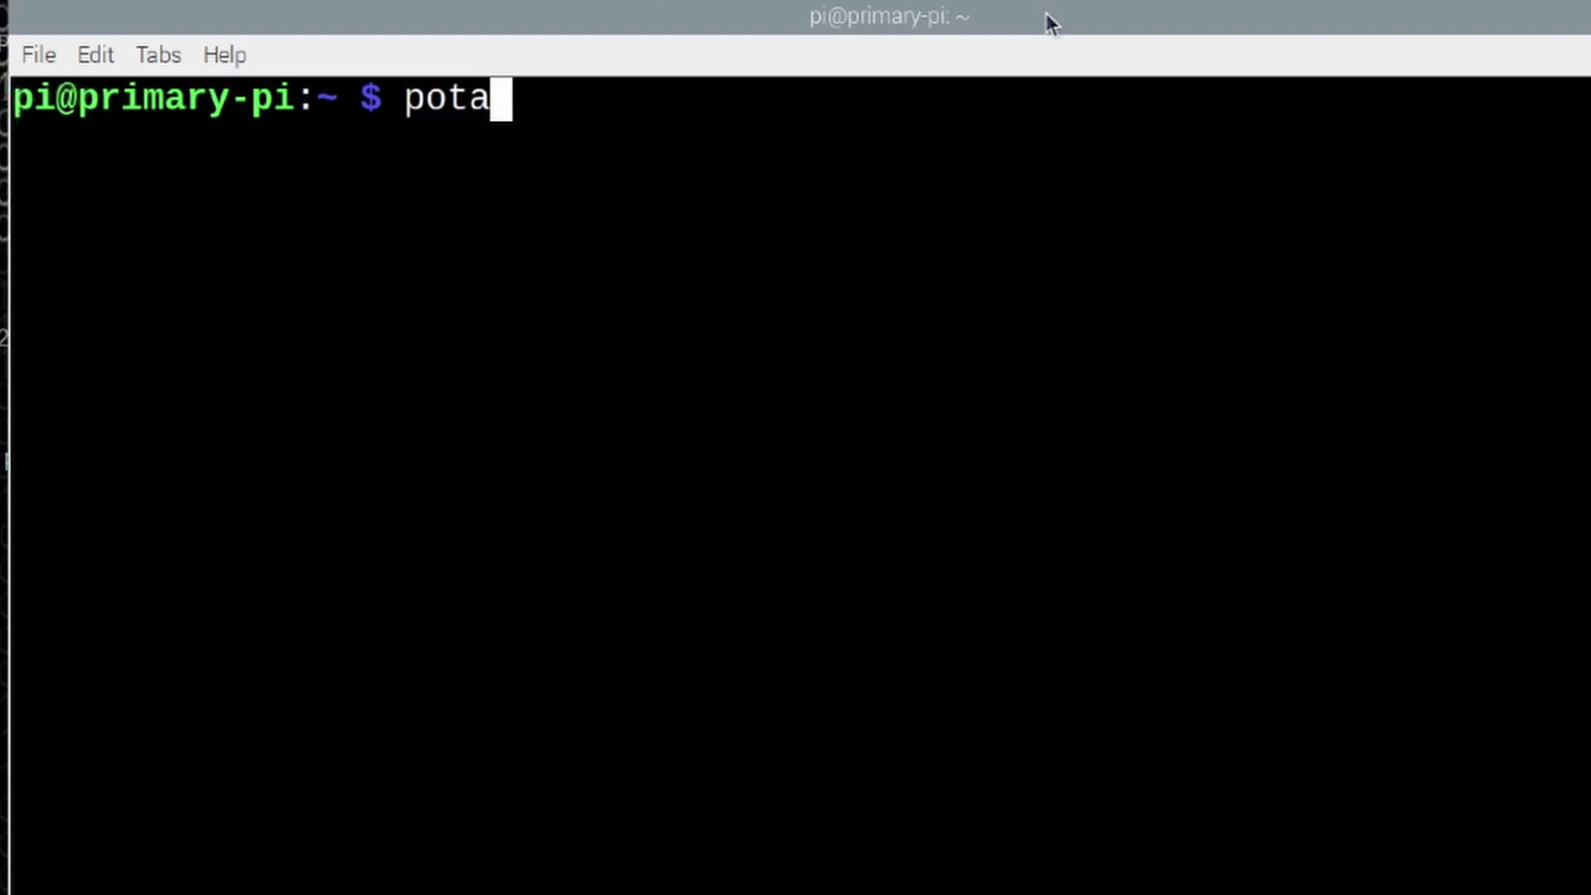
pyautogui.press('Tab')
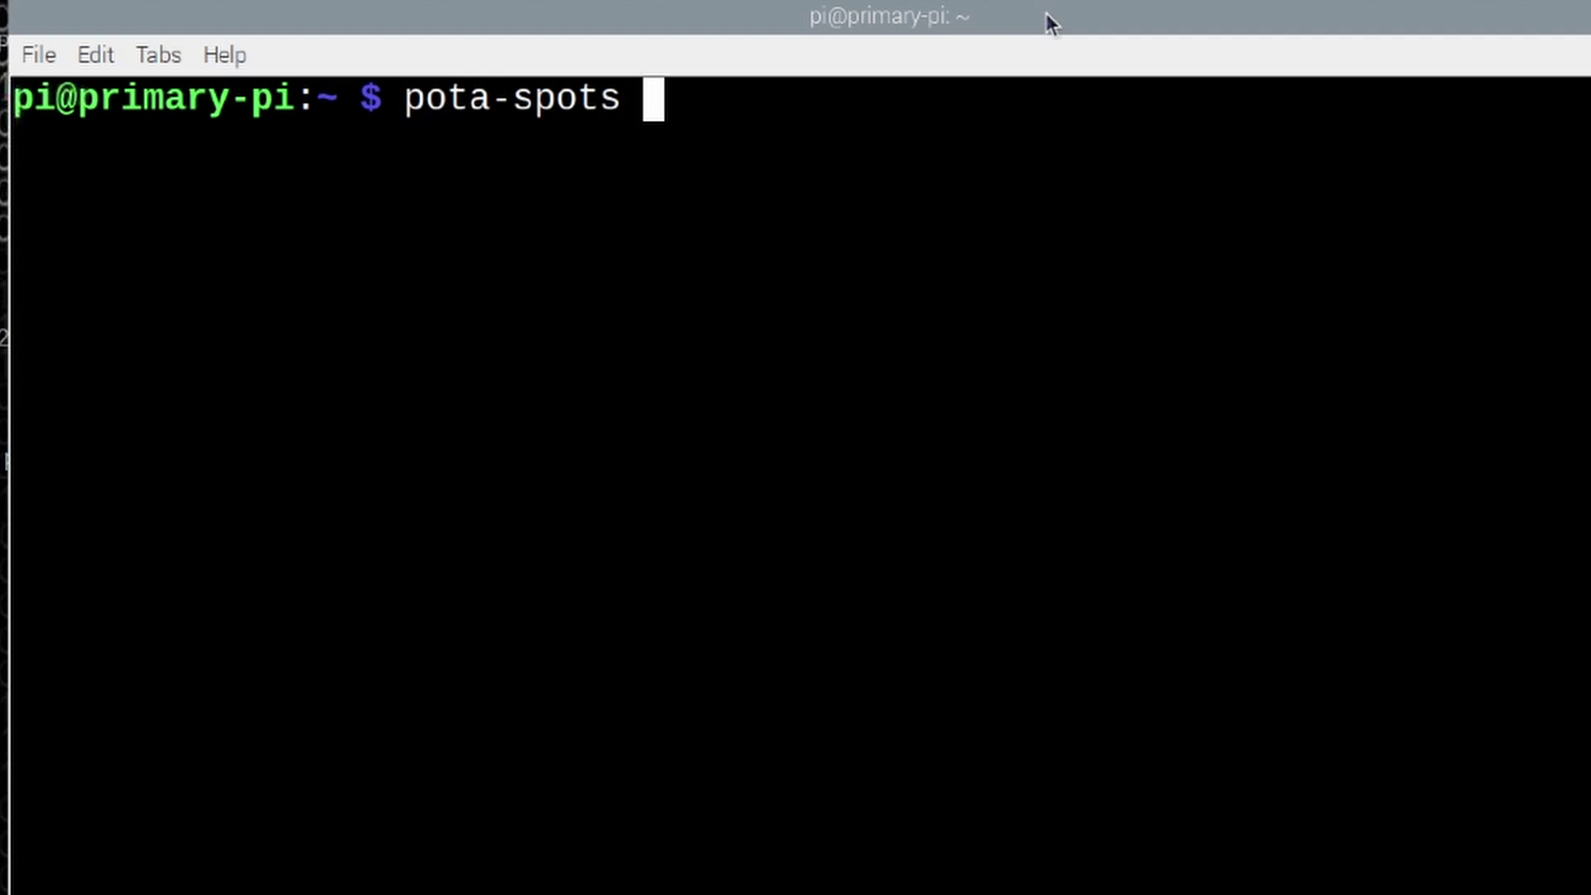
pyautogui.write('uninstall')
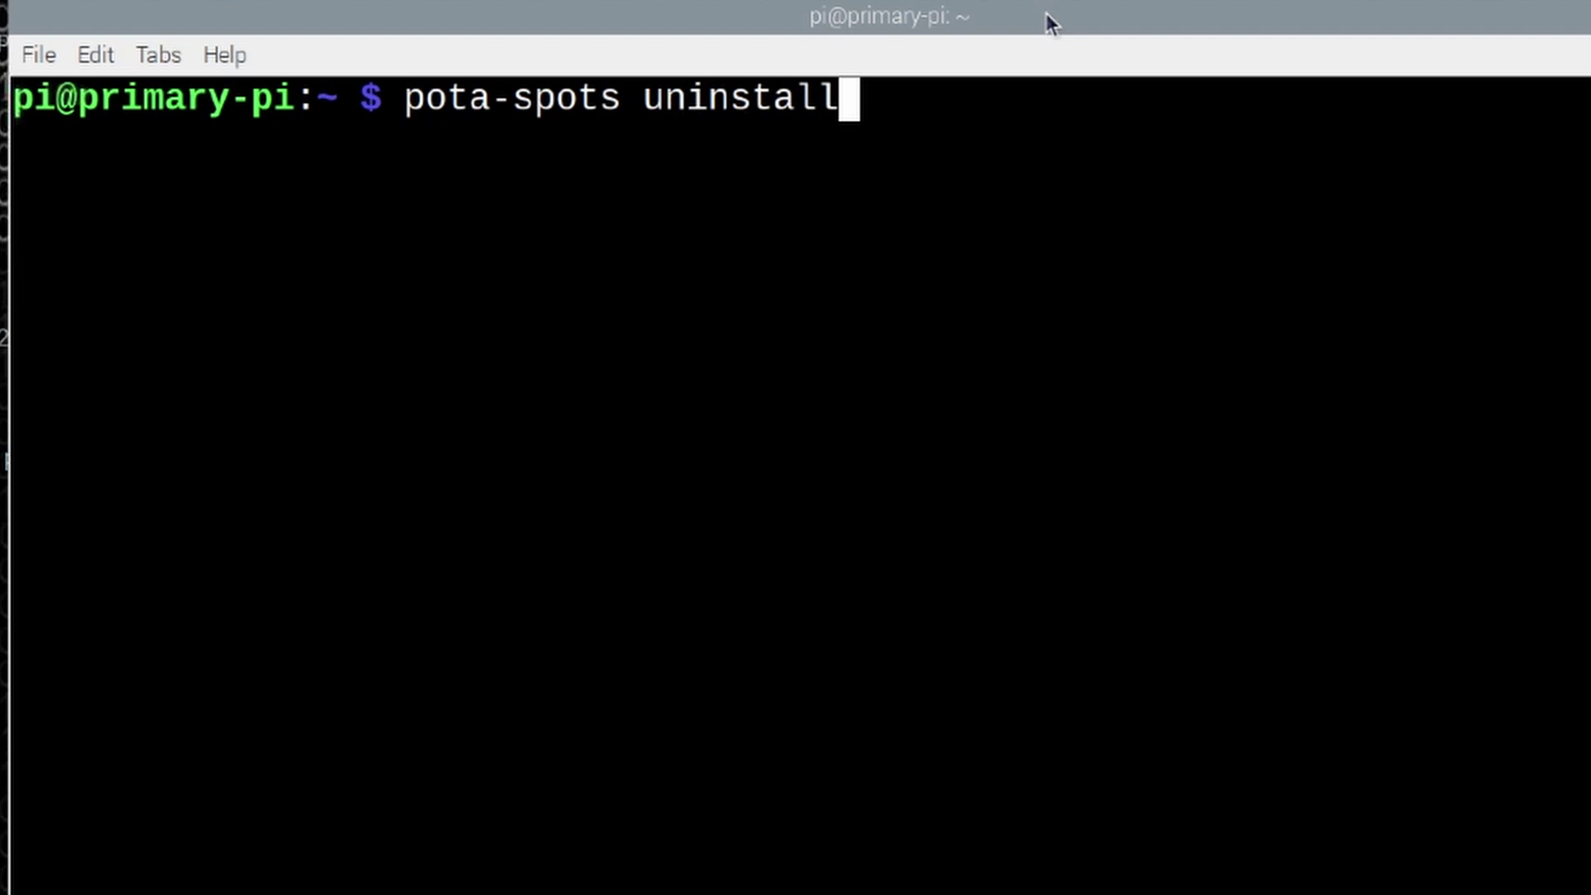